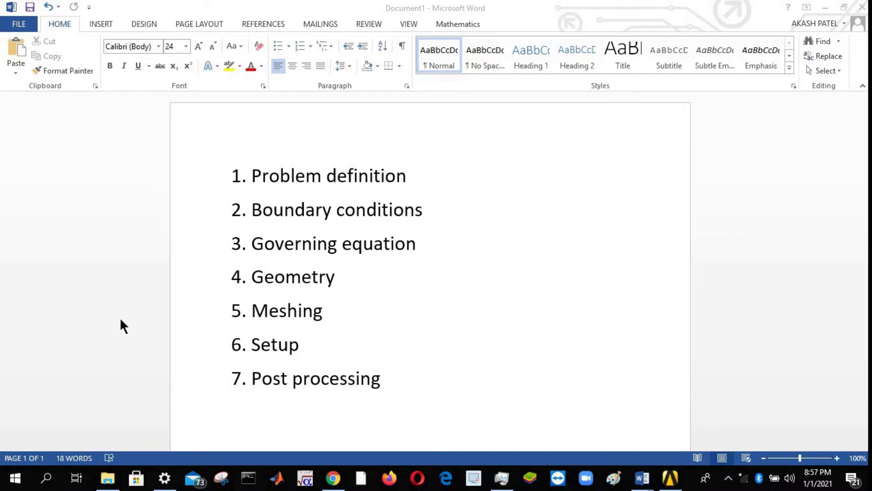
Highlight Problem definition in the outline, and review the physical model and its conditions in Lumped_Capacity_Model.docx
{"action": "left_click", "coordinate": [247, 175]}
{"action": "left_click_drag", "start_coordinate": [407, 175], "coordinate": [251, 175]}
{"action": "left_click", "coordinate": [642, 478]}
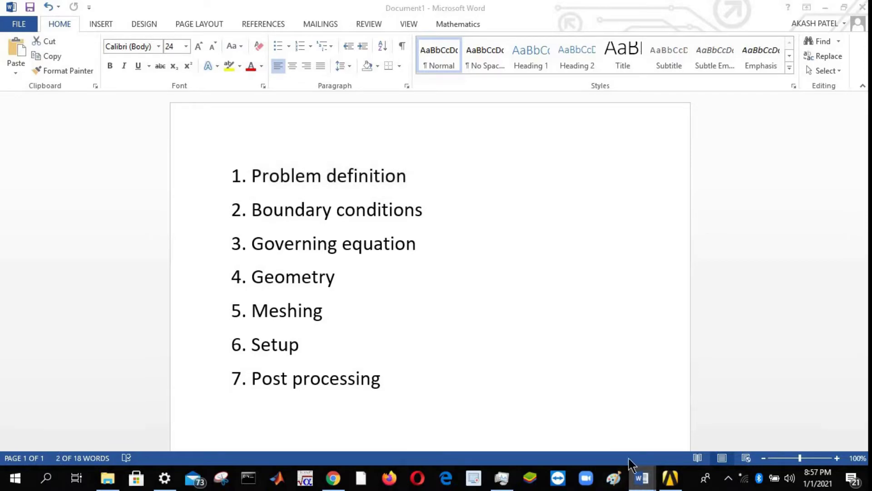
{"action": "left_click", "coordinate": [695, 419]}
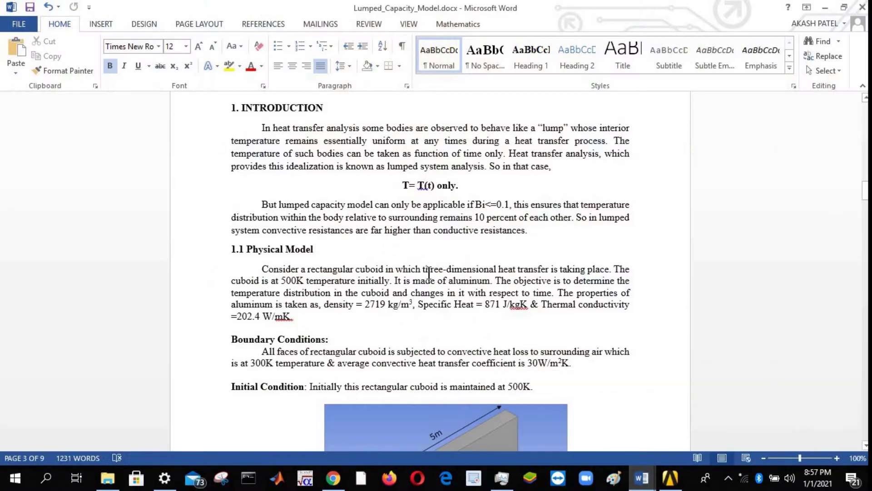
{"action": "scroll", "coordinate": [330, 236], "scroll_direction": "up", "scroll_amount": 3}
{"action": "scroll", "coordinate": [329, 278], "scroll_direction": "down", "scroll_amount": 3}
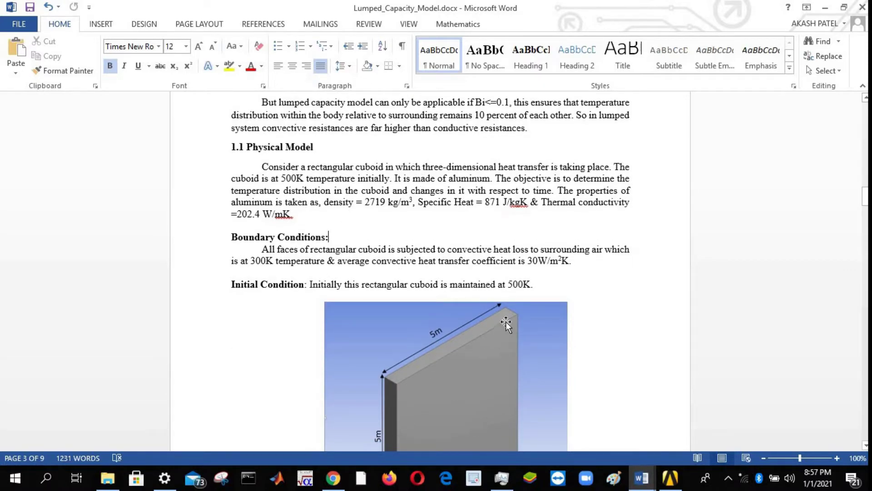
{"action": "scroll", "coordinate": [506, 321], "scroll_direction": "down", "scroll_amount": 3}
{"action": "scroll", "coordinate": [506, 320], "scroll_direction": "up", "scroll_amount": 3}
Return to the outline document and highlight the Boundary conditions item, followed by the Governing equation item
{"action": "mouse_move", "coordinate": [654, 478]}
{"action": "left_click", "coordinate": [604, 444]}
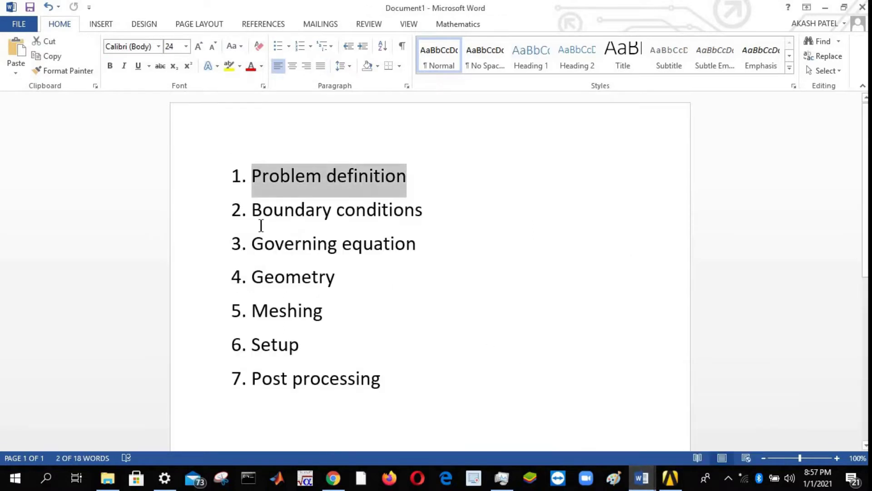
{"action": "left_click_drag", "start_coordinate": [254, 213], "coordinate": [450, 218]}
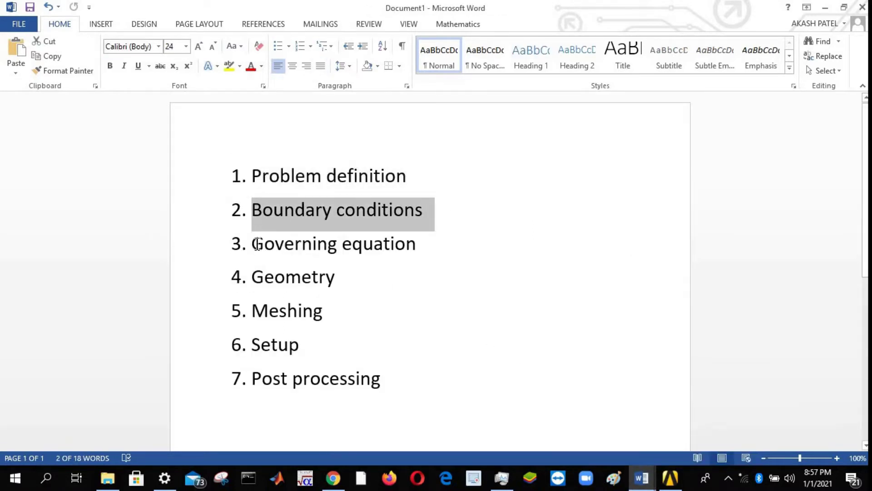
{"action": "left_click", "coordinate": [257, 245]}
{"action": "triple_click", "coordinate": [428, 248]}
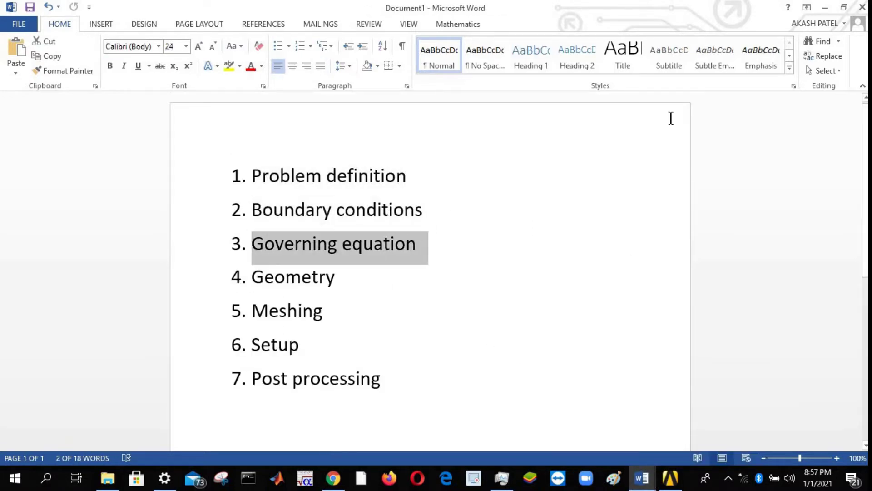
Examine the derivation in the Governing Equation section of Lumped_Capacity_Model.docx
{"action": "left_click", "coordinate": [825, 7]}
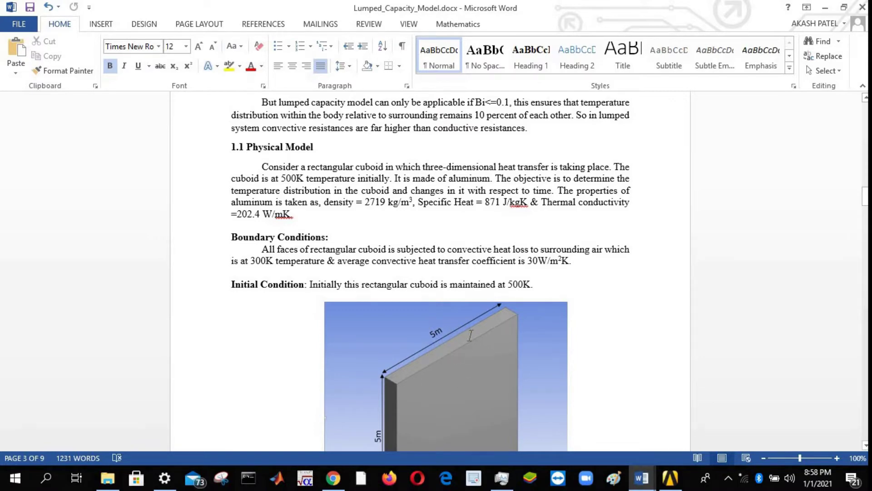
{"action": "scroll", "coordinate": [470, 335], "scroll_direction": "down", "scroll_amount": 8}
{"action": "scroll", "coordinate": [497, 362], "scroll_direction": "down", "scroll_amount": 15}
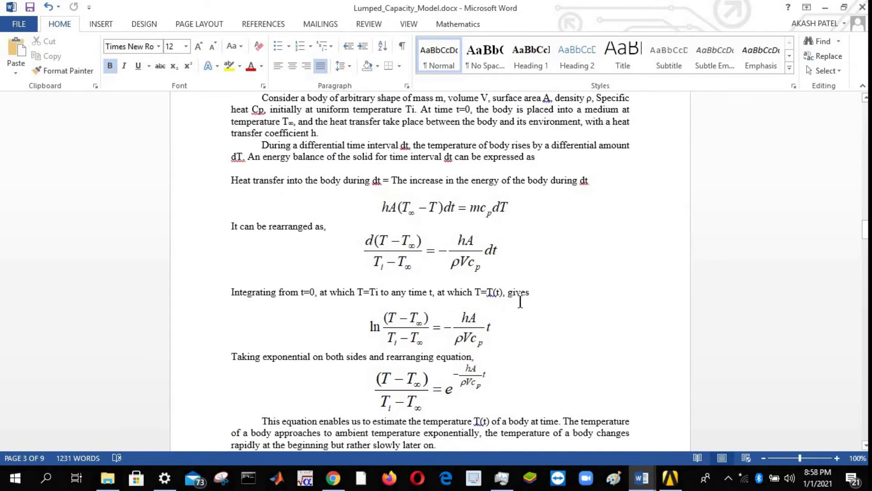
{"action": "scroll", "coordinate": [477, 324], "scroll_direction": "up", "scroll_amount": 2}
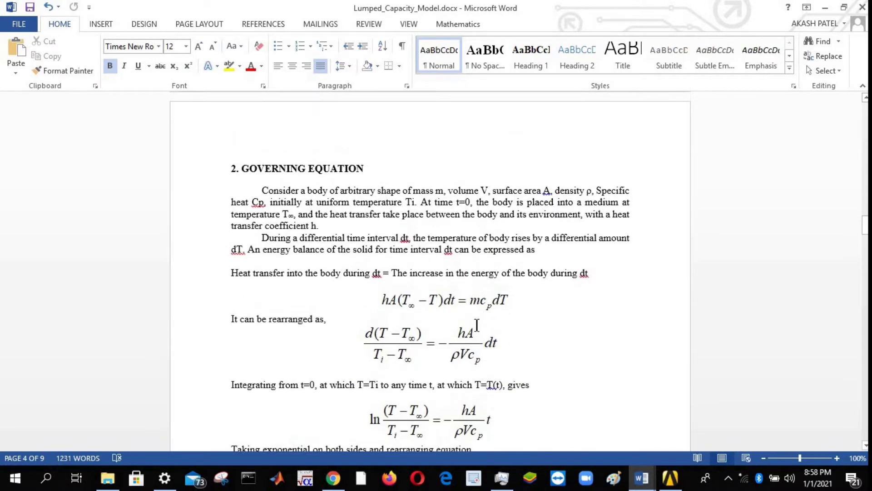
{"action": "scroll", "coordinate": [584, 290], "scroll_direction": "down", "scroll_amount": 2}
{"action": "scroll", "coordinate": [394, 300], "scroll_direction": "down", "scroll_amount": 2}
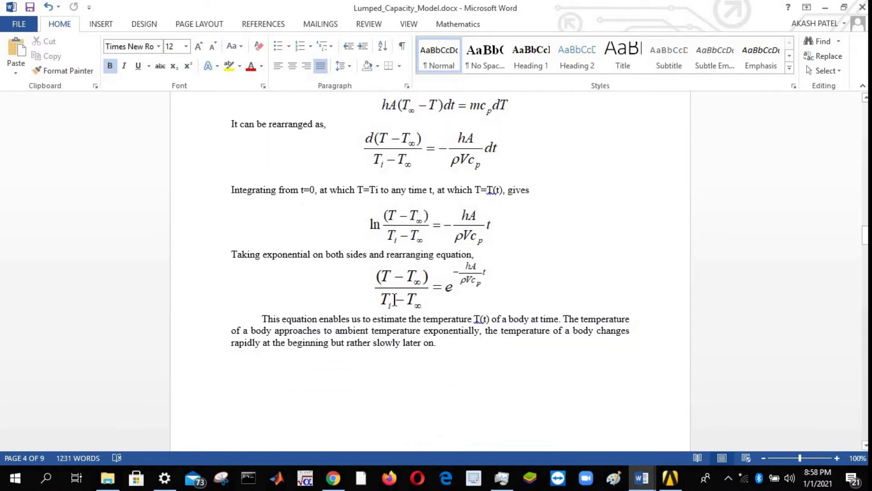
{"action": "left_click", "coordinate": [501, 298]}
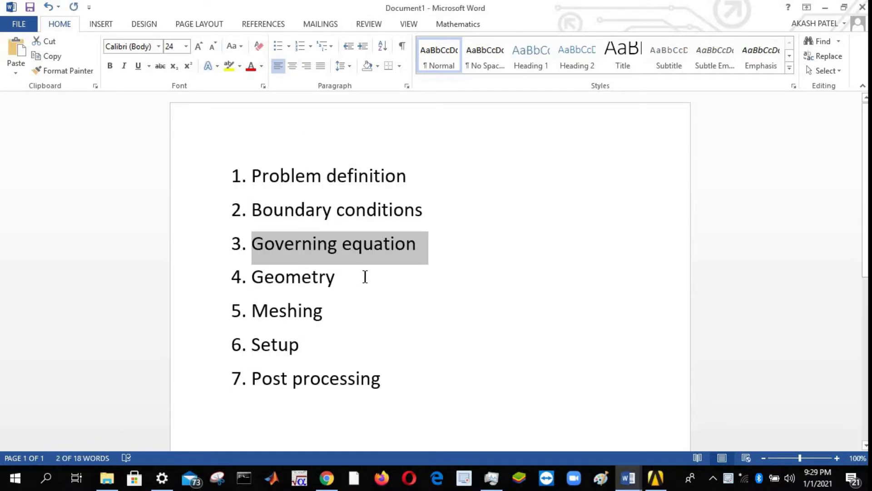
In ANSYS Workbench, add a Fluid Flow (Fluent) system named "Lumped capacity model" and open its geometry in DesignModeler
{"action": "triple_click", "coordinate": [289, 284]}
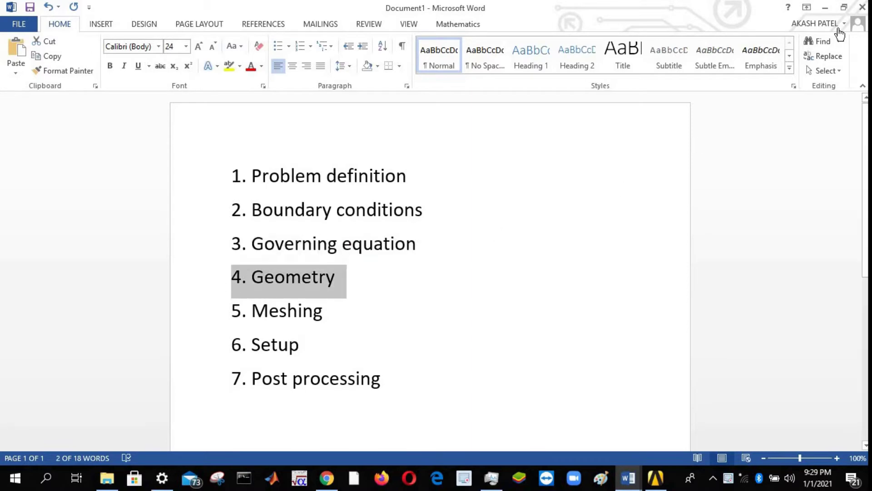
{"action": "left_click", "coordinate": [827, 8]}
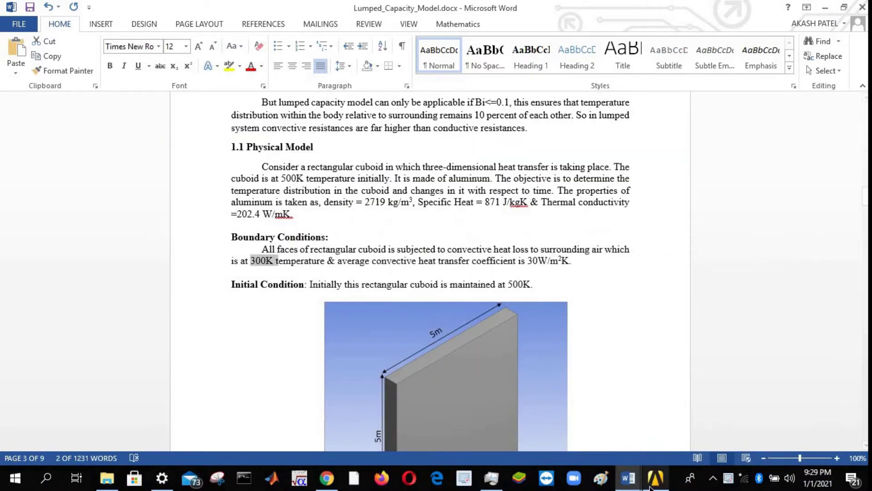
{"action": "left_click", "coordinate": [651, 487]}
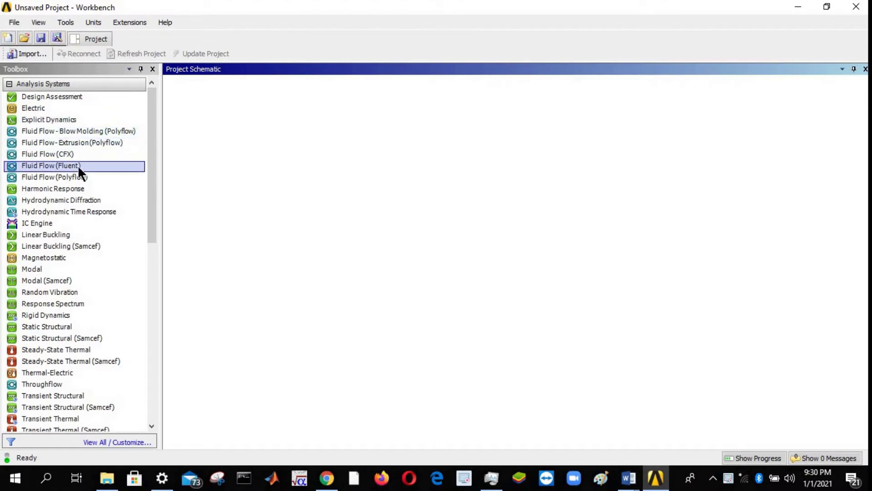
{"action": "left_click_drag", "start_coordinate": [78, 165], "coordinate": [219, 144]}
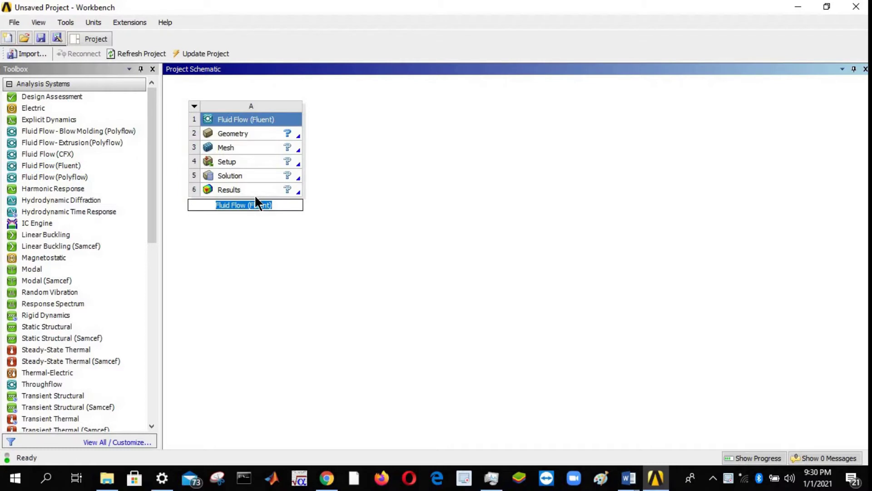
{"action": "type", "text": "Lumped capacity model"}
{"action": "double_click", "coordinate": [234, 133]}
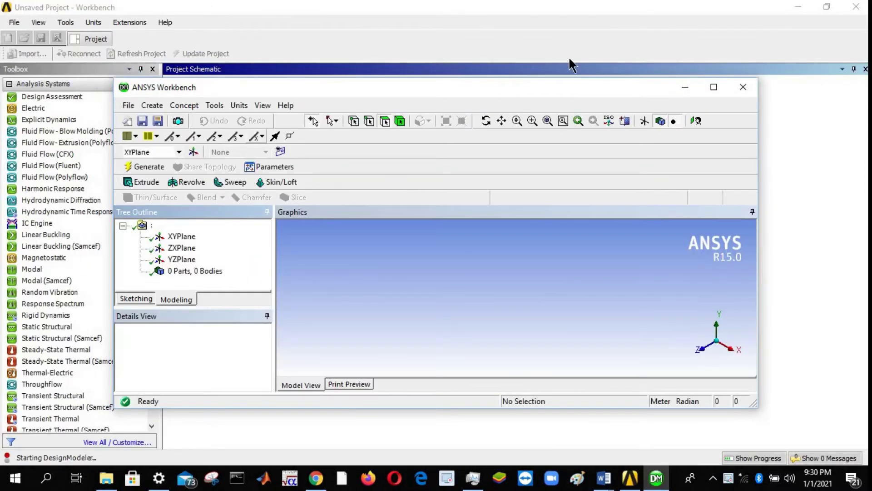
{"action": "left_click", "coordinate": [714, 88]}
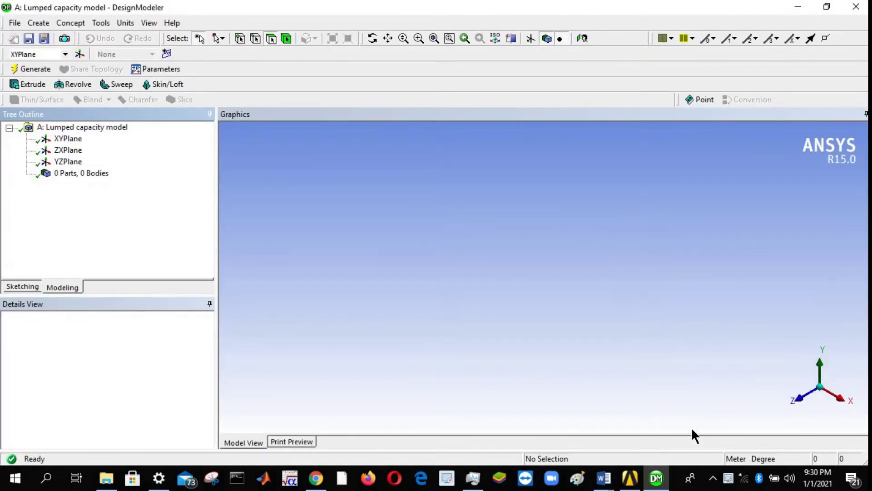
Check the cuboid's length, height and thickness in the physical model figure of Lumped_Capacity_Model.docx
{"action": "mouse_move", "coordinate": [604, 477]}
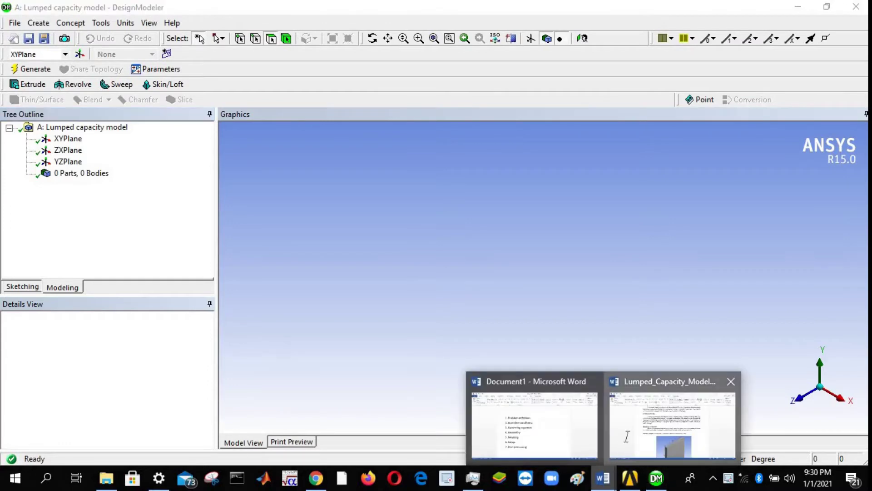
{"action": "left_click", "coordinate": [627, 440]}
{"action": "scroll", "coordinate": [448, 375], "scroll_direction": "down", "scroll_amount": 3}
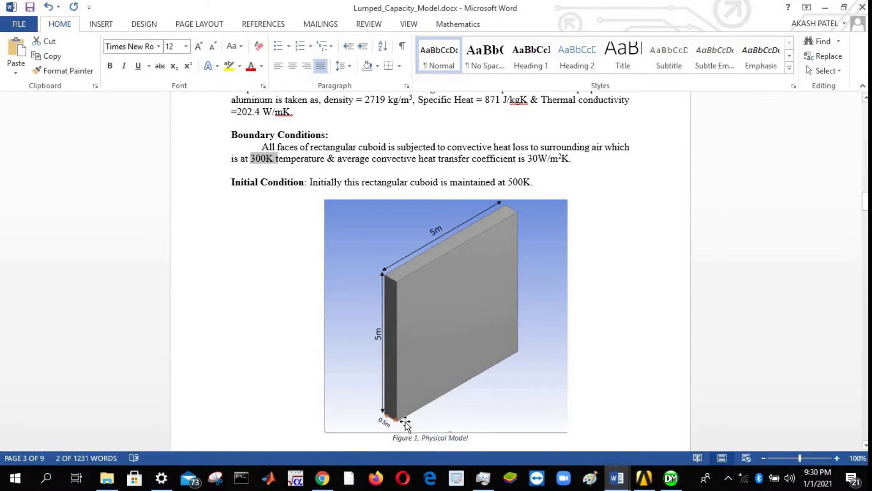
{"action": "scroll", "coordinate": [446, 408], "scroll_direction": "up", "scroll_amount": 3}
{"action": "scroll", "coordinate": [447, 406], "scroll_direction": "down", "scroll_amount": 3}
{"action": "left_click", "coordinate": [826, 8]}
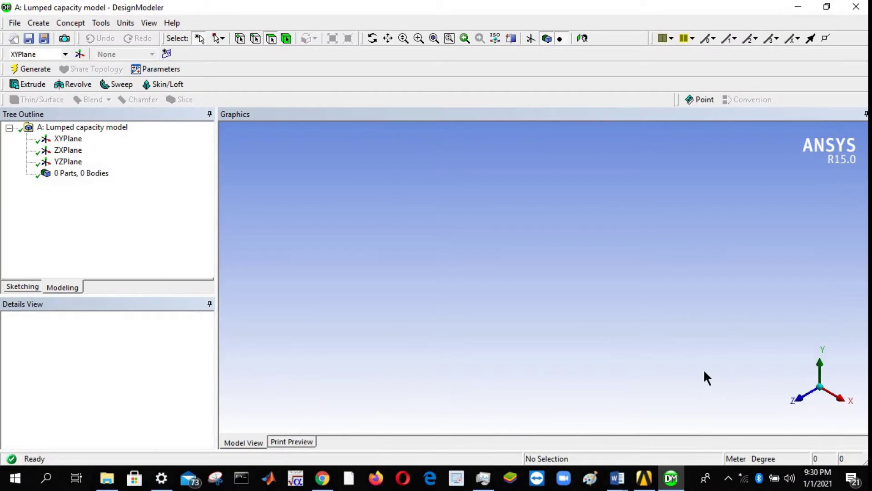
Re-examine the cuboid figure and the convective heat transfer coefficient under Boundary Conditions in Lumped_Capacity_Model.docx
{"action": "left_click", "coordinate": [804, 13]}
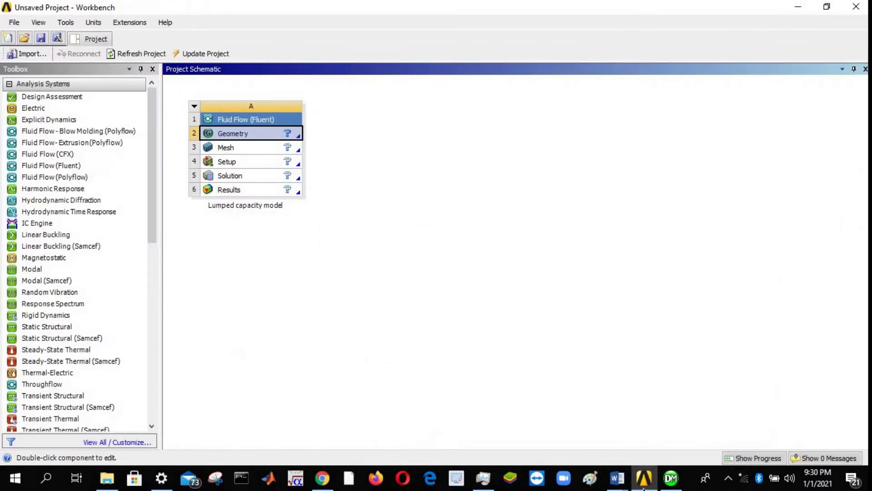
{"action": "left_click", "coordinate": [624, 486]}
{"action": "left_click", "coordinate": [631, 435]}
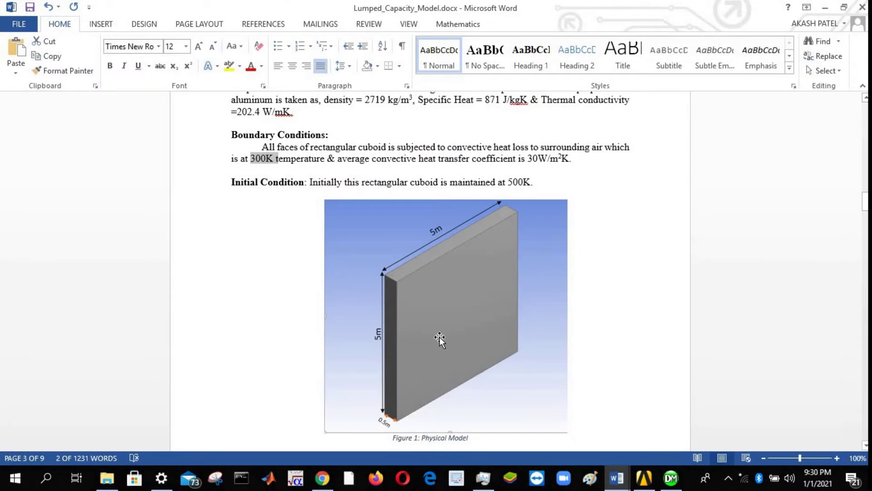
{"action": "left_click", "coordinate": [825, 8]}
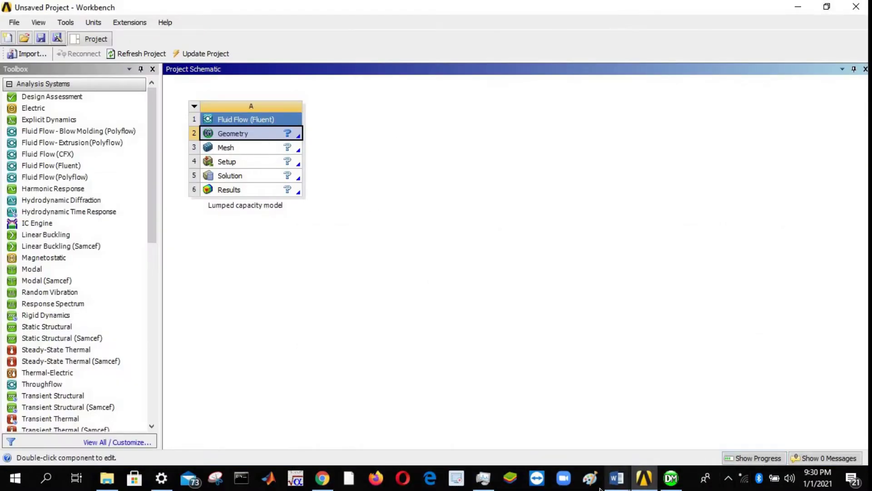
{"action": "left_click", "coordinate": [618, 478]}
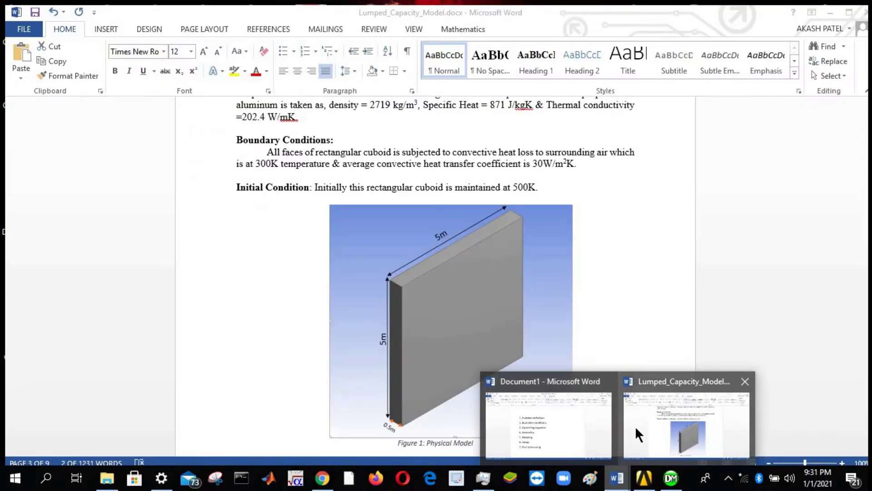
{"action": "left_click", "coordinate": [635, 426]}
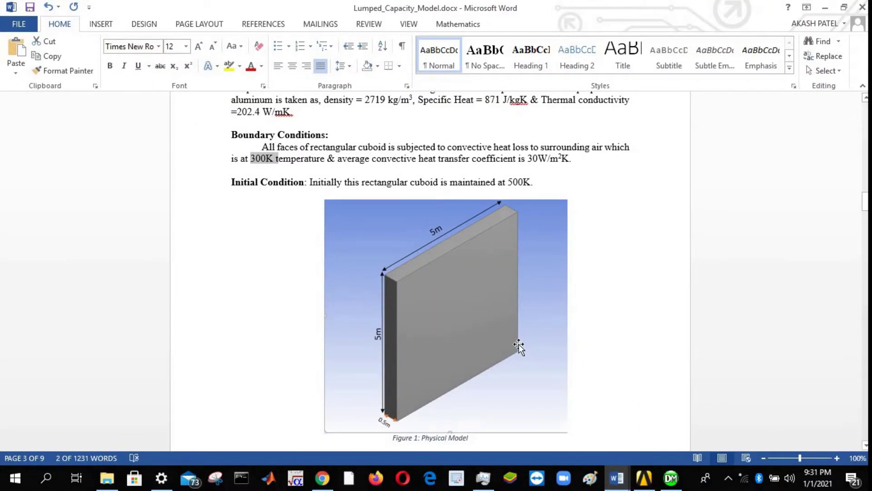
{"action": "scroll", "coordinate": [550, 307], "scroll_direction": "up", "scroll_amount": 3}
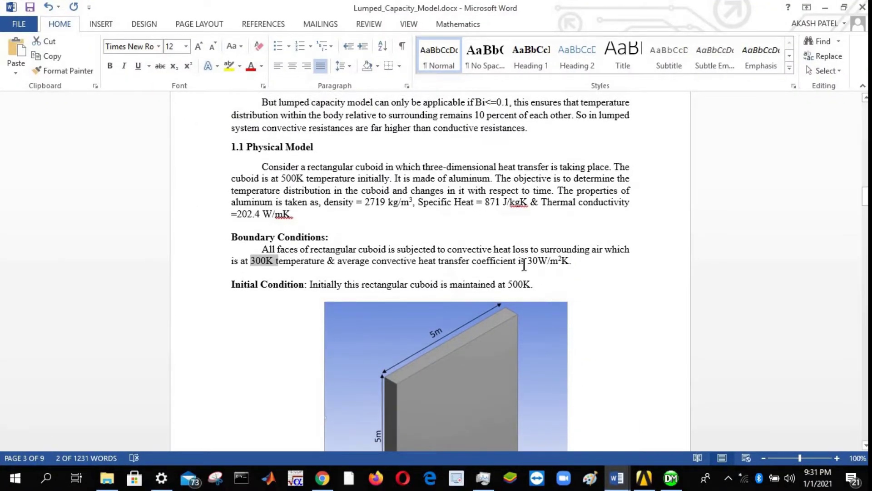
{"action": "left_click_drag", "start_coordinate": [519, 262], "coordinate": [586, 262]}
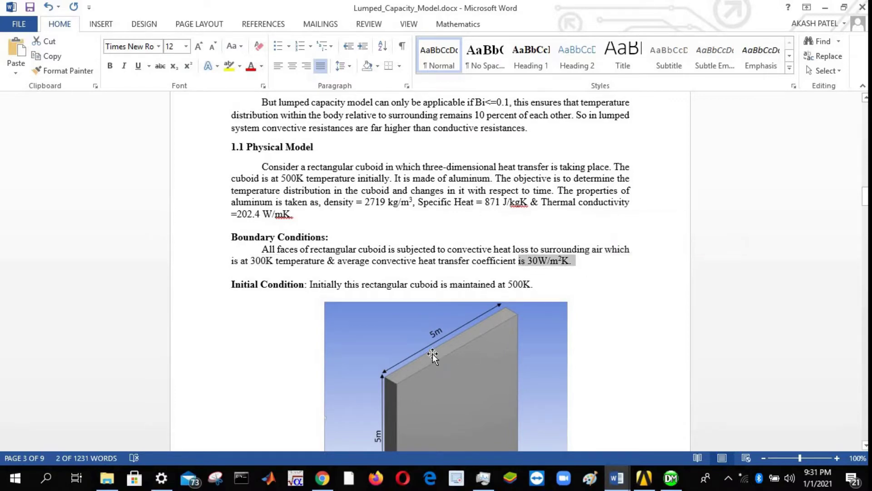
{"action": "left_click", "coordinate": [825, 7]}
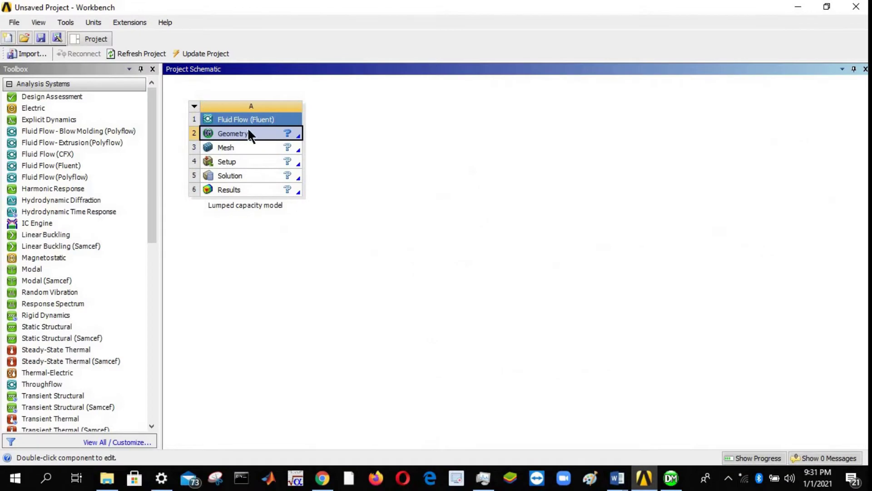
In DesignModeler, sketch a rectangle on the XY plane with one corner at the origin, extending toward positive X and Y
{"action": "left_click", "coordinate": [671, 478]}
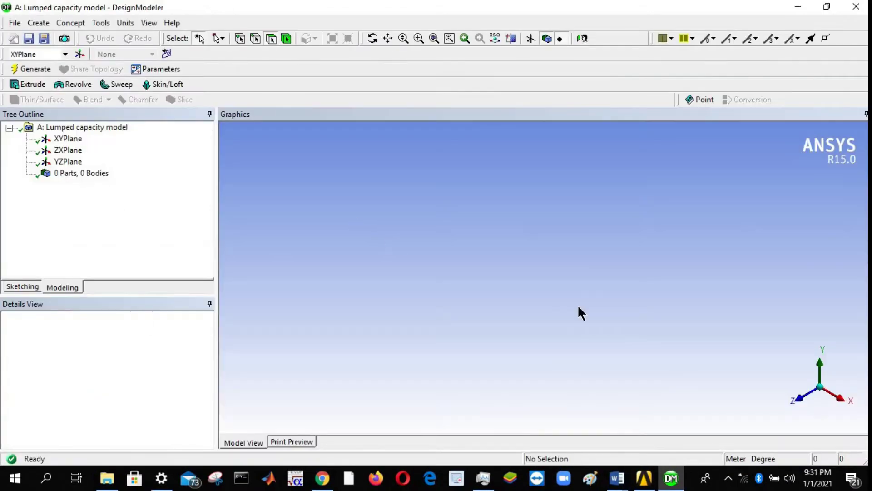
{"action": "left_click", "coordinate": [802, 398]}
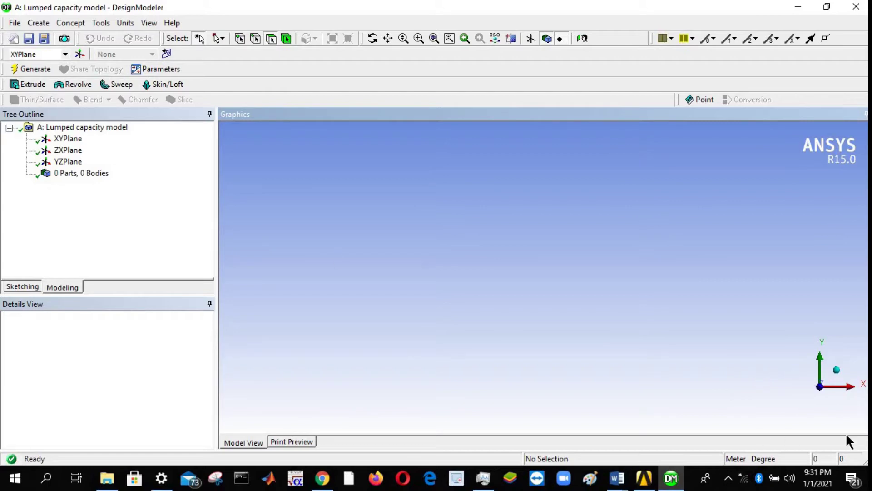
{"action": "left_click", "coordinate": [68, 139]}
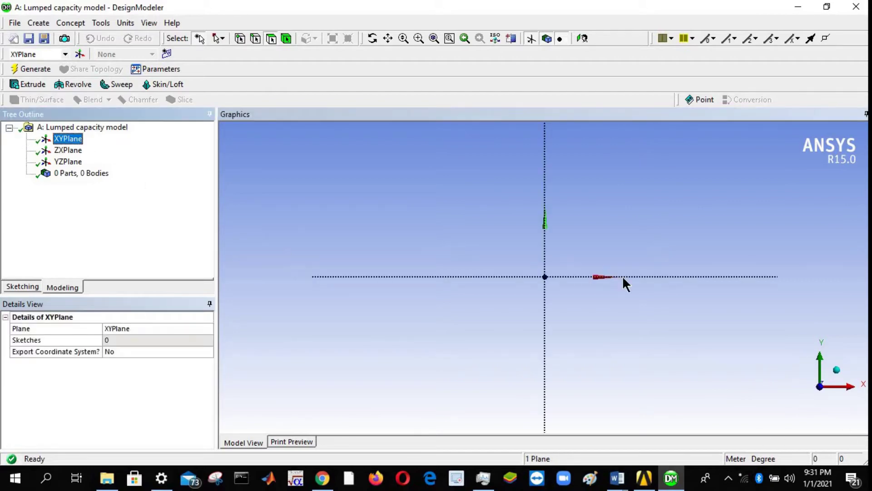
{"action": "left_click", "coordinate": [22, 287]}
{"action": "left_click", "coordinate": [46, 201]}
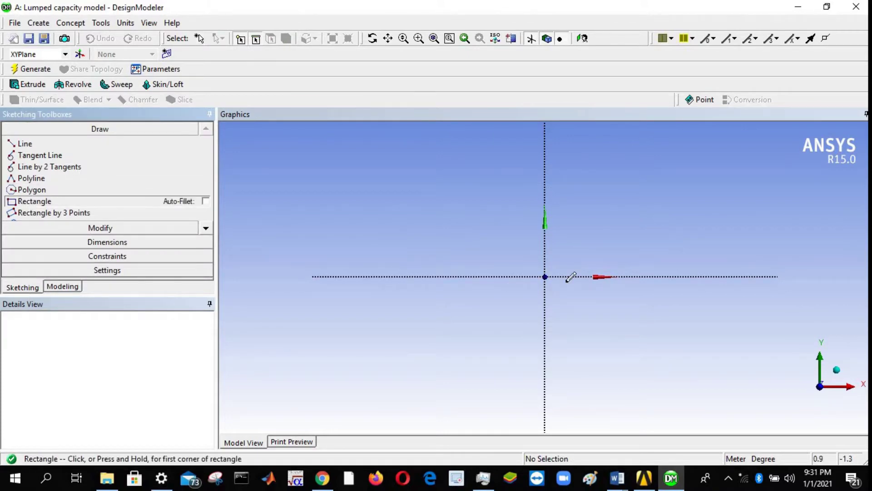
{"action": "left_click", "coordinate": [545, 276]}
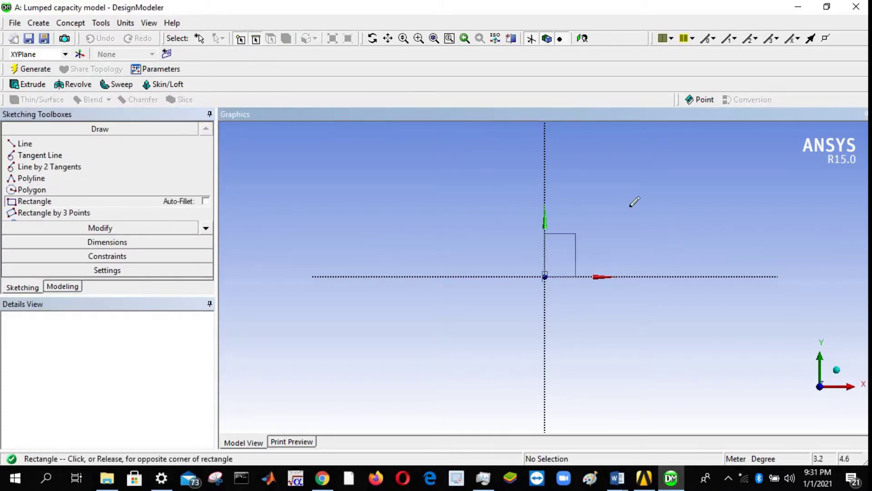
{"action": "left_click", "coordinate": [655, 183]}
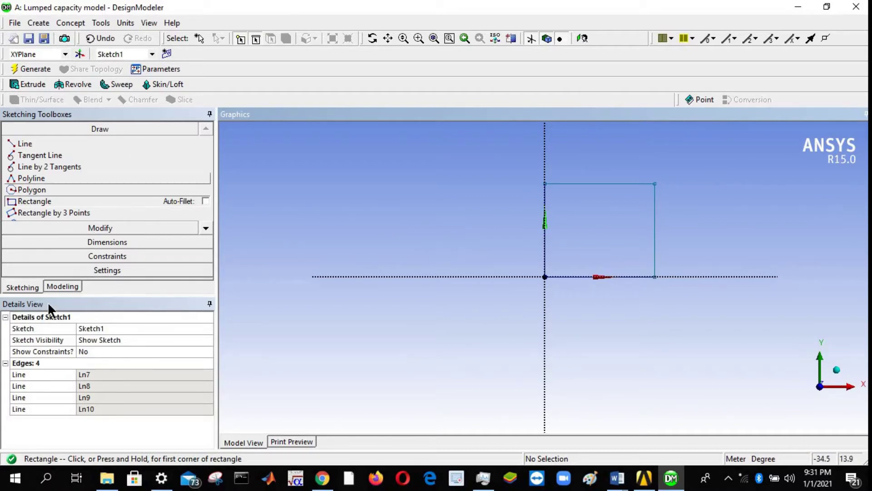
Add a horizontal dimension between the rectangle's two vertical sides, placed just below its lower edge
{"action": "left_click", "coordinate": [92, 242]}
{"action": "left_click", "coordinate": [36, 184]}
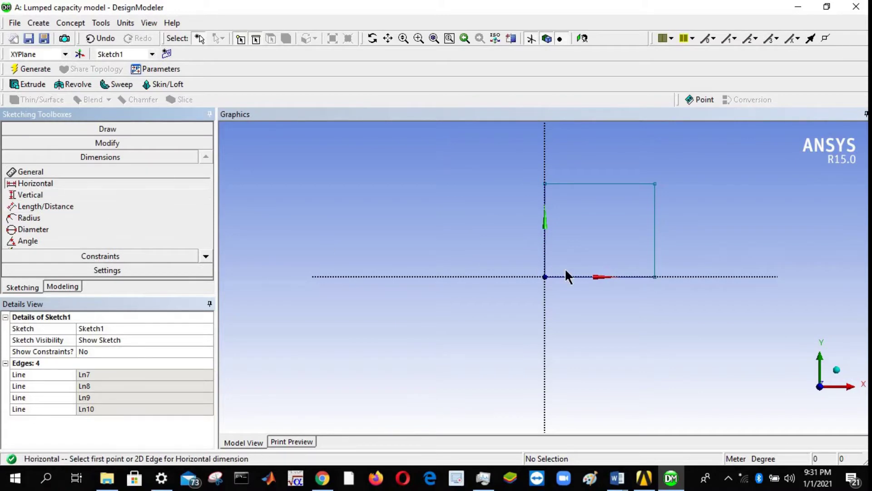
{"action": "left_click", "coordinate": [580, 275]}
{"action": "key", "text": "Escape"}
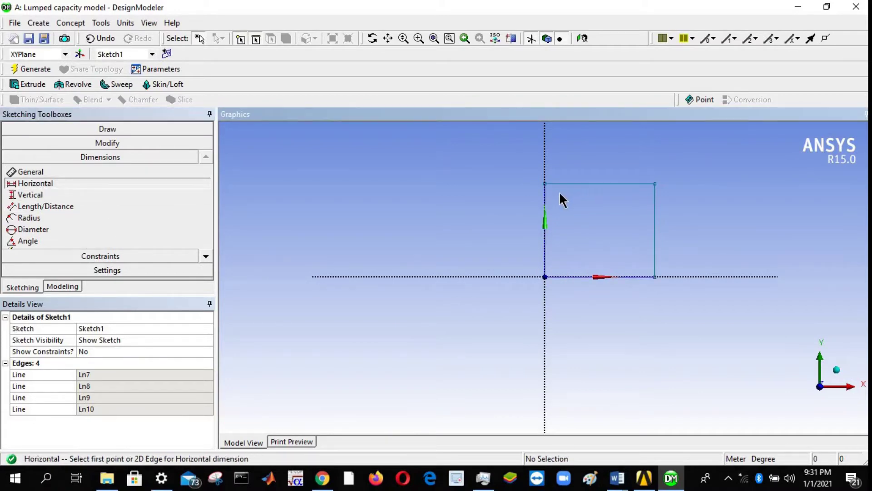
{"action": "left_click", "coordinate": [546, 205]}
{"action": "left_click", "coordinate": [654, 256]}
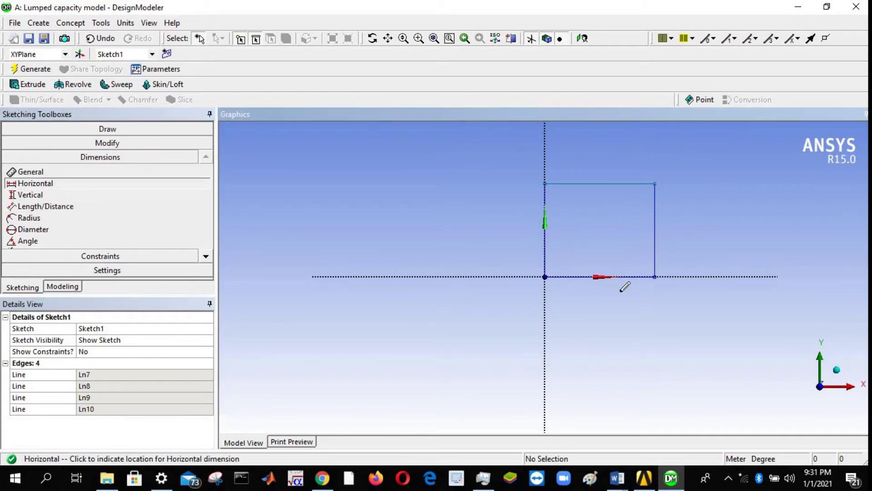
{"action": "left_click", "coordinate": [620, 293]}
Add a vertical dimension between the rectangle's lower and upper edges, placed outside the side on the Y axis
{"action": "left_click", "coordinate": [34, 194]}
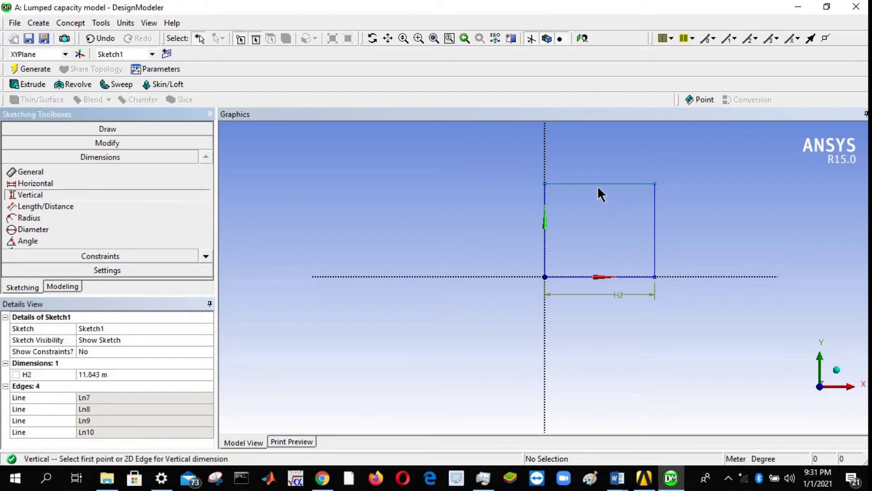
{"action": "left_click", "coordinate": [584, 276]}
{"action": "left_click", "coordinate": [577, 183]}
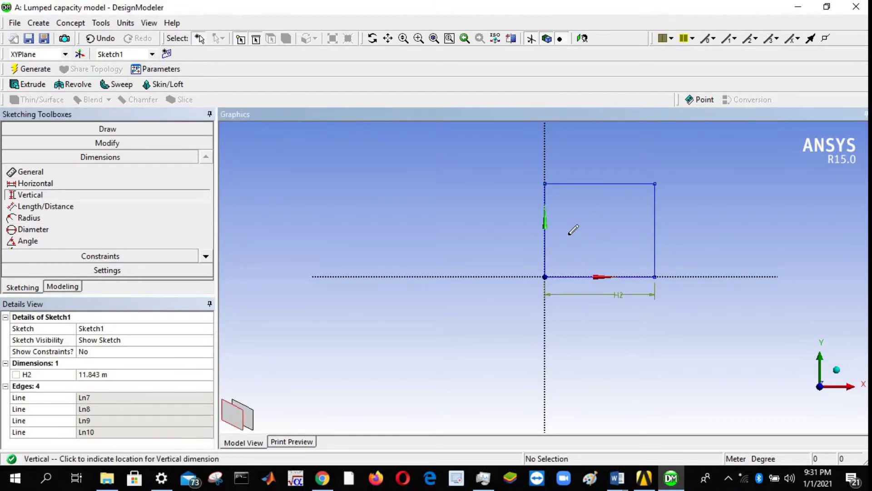
{"action": "left_click", "coordinate": [512, 221]}
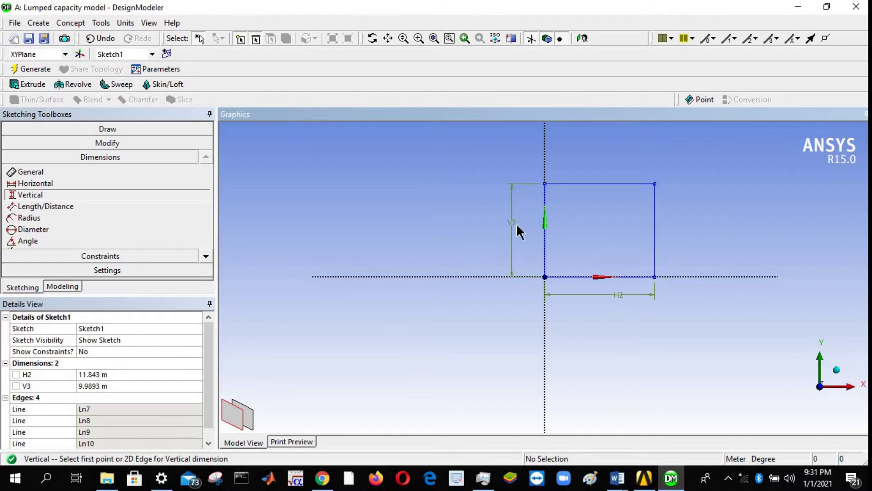
Set both the horizontal and the vertical dimension of the rectangle to 5 m
{"action": "left_click", "coordinate": [95, 374]}
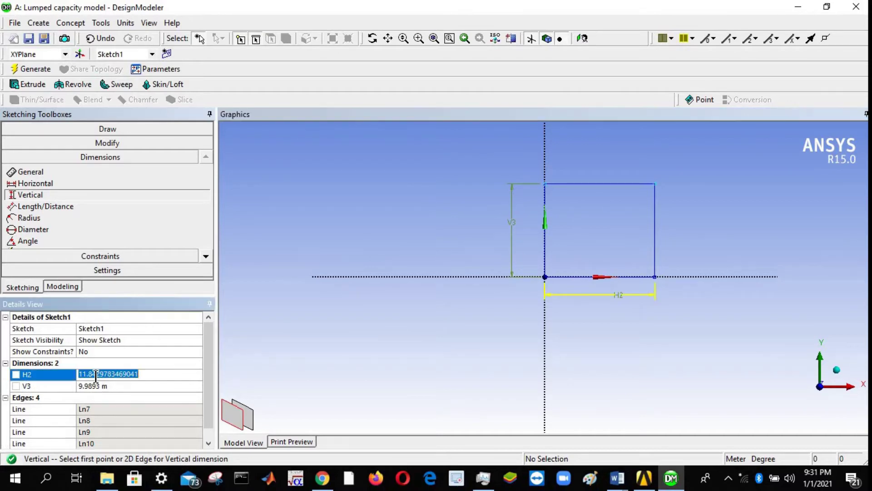
{"action": "type", "text": "5"}
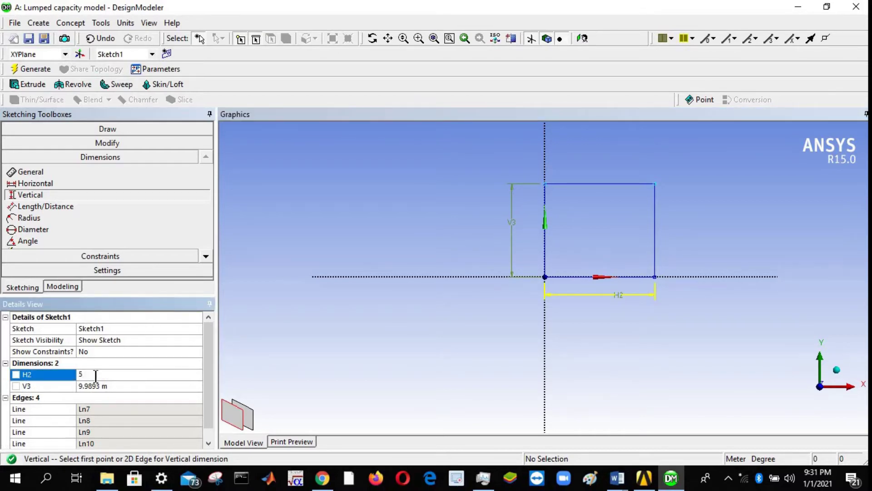
{"action": "key", "text": "Return"}
{"action": "left_click", "coordinate": [86, 386]}
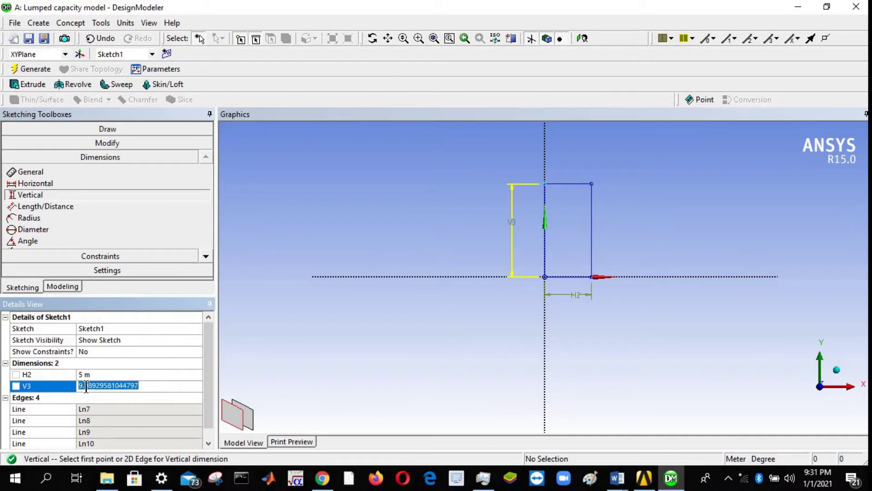
{"action": "key", "text": "Return"}
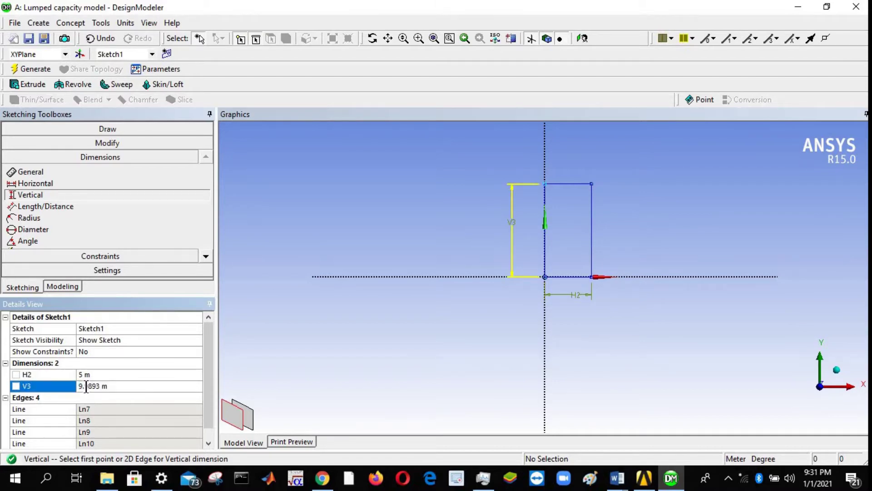
{"action": "left_click", "coordinate": [87, 386]}
{"action": "type", "text": "5"}
{"action": "key", "text": "Return"}
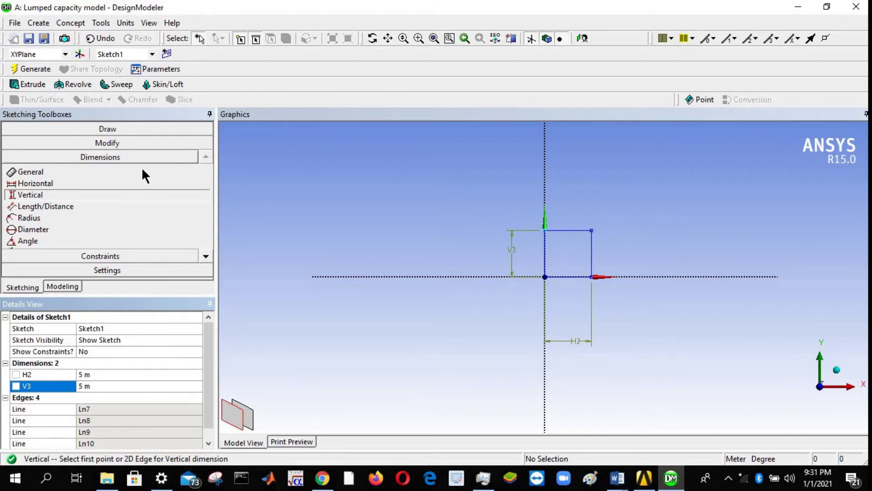
Generate a surface body from Sketch1 on the XY plane using Surfaces From Sketches, with Add Material as the operation
{"action": "left_click", "coordinate": [64, 286]}
{"action": "left_click", "coordinate": [71, 23]}
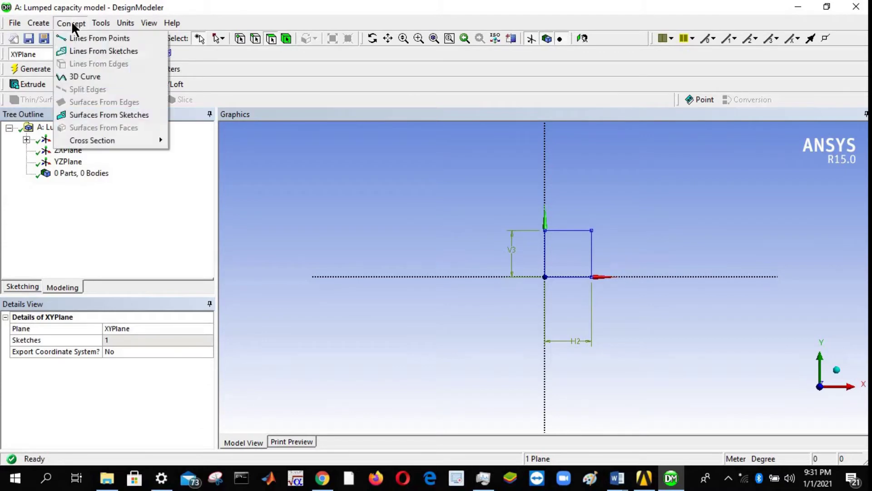
{"action": "left_click", "coordinate": [101, 116]}
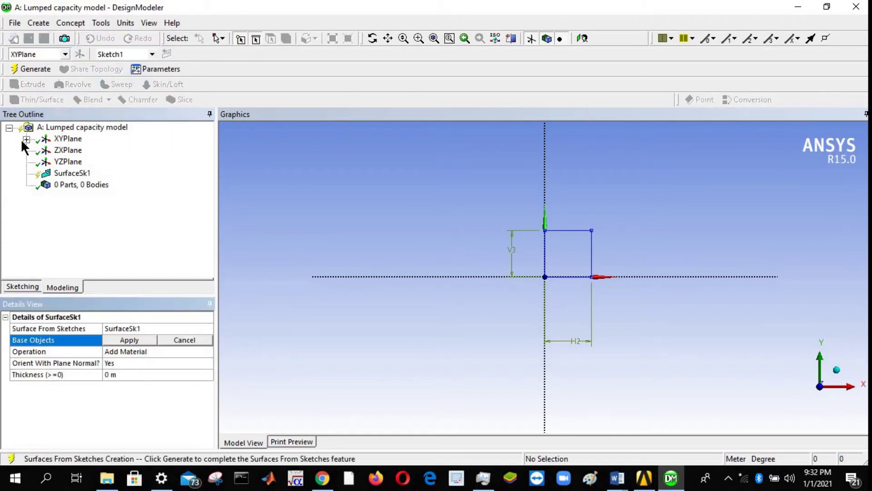
{"action": "left_click", "coordinate": [27, 139]}
{"action": "left_click", "coordinate": [84, 150]}
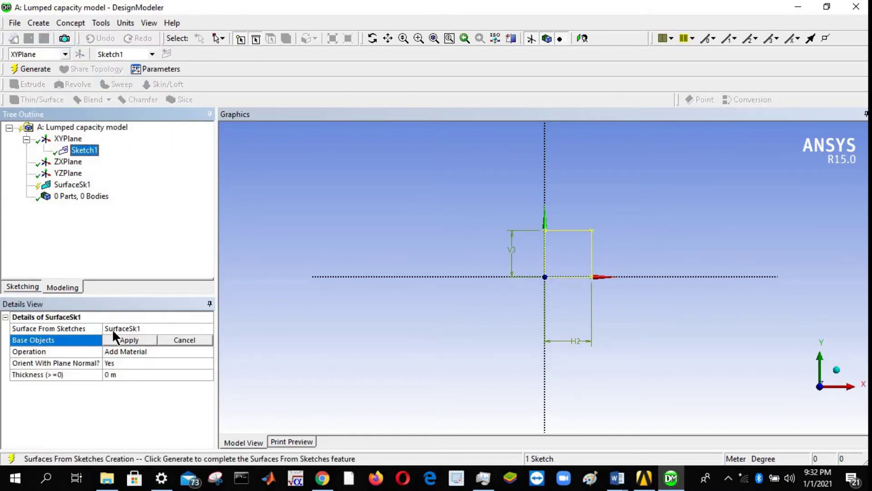
{"action": "left_click", "coordinate": [121, 346]}
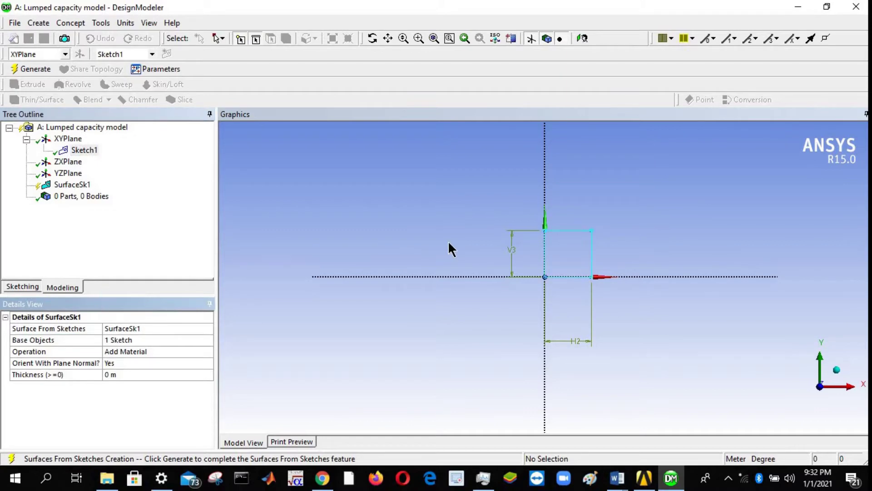
{"action": "left_click", "coordinate": [31, 71]}
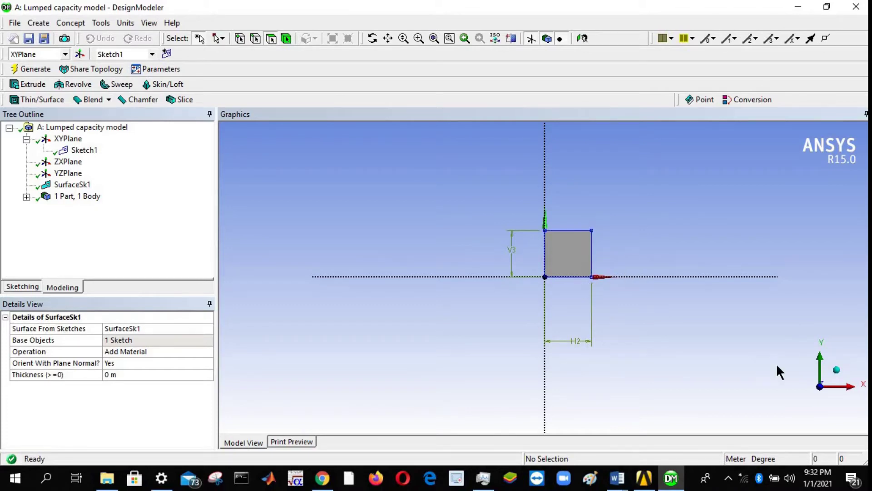
{"action": "left_click", "coordinate": [837, 370]}
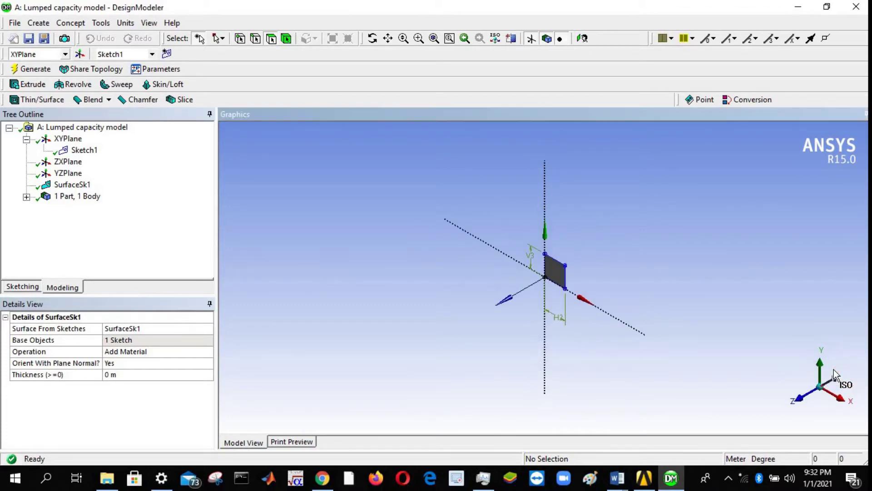
{"action": "left_click", "coordinate": [802, 396]}
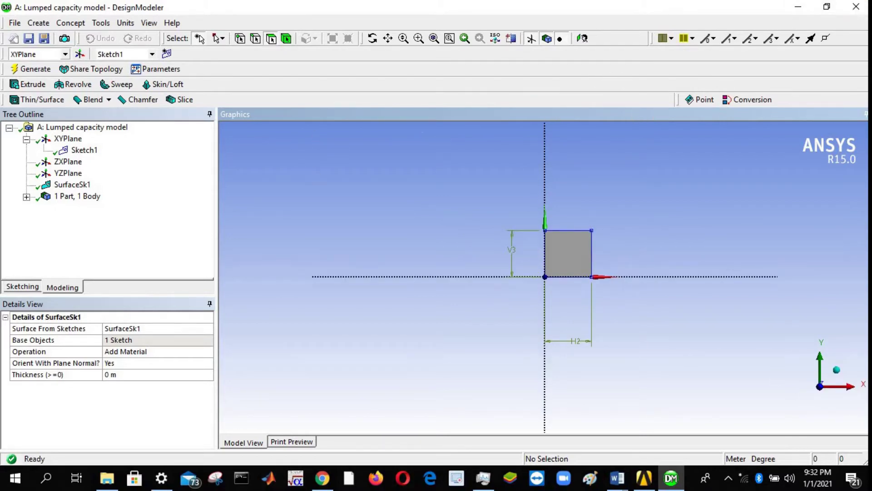
Switch to the Word outline in Document1 and highlight the "Meshing" item
{"action": "left_click", "coordinate": [619, 479]}
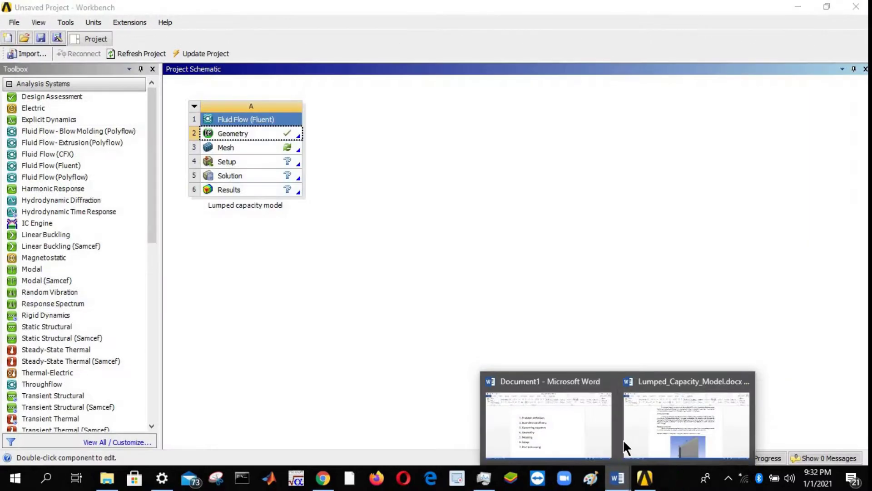
{"action": "left_click", "coordinate": [575, 430]}
{"action": "left_click", "coordinate": [242, 310]}
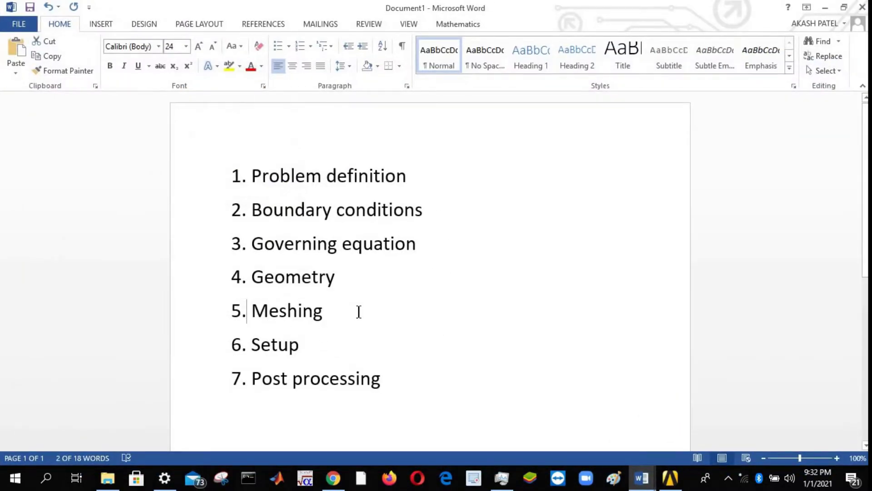
{"action": "left_click", "coordinate": [358, 310], "text": "shift"}
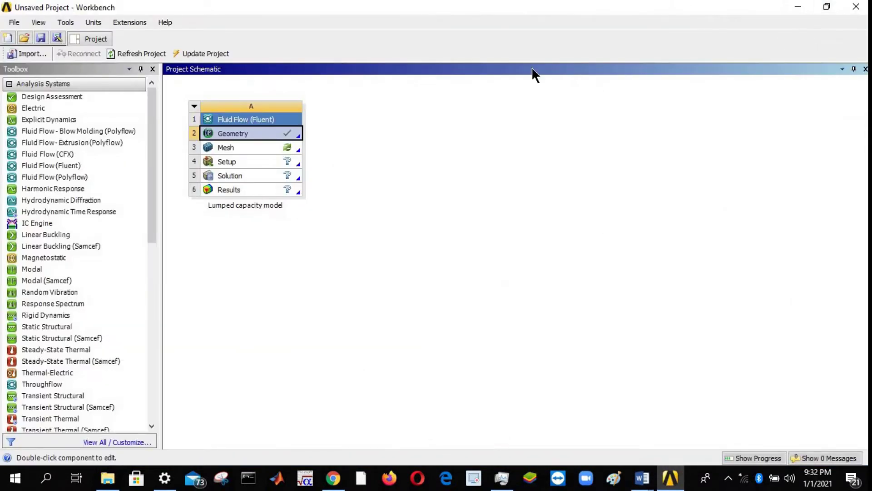
From the Workbench project, open the Lumped capacity model's mesh in Meshing and insert a sizing control under Mesh
{"action": "double_click", "coordinate": [233, 148]}
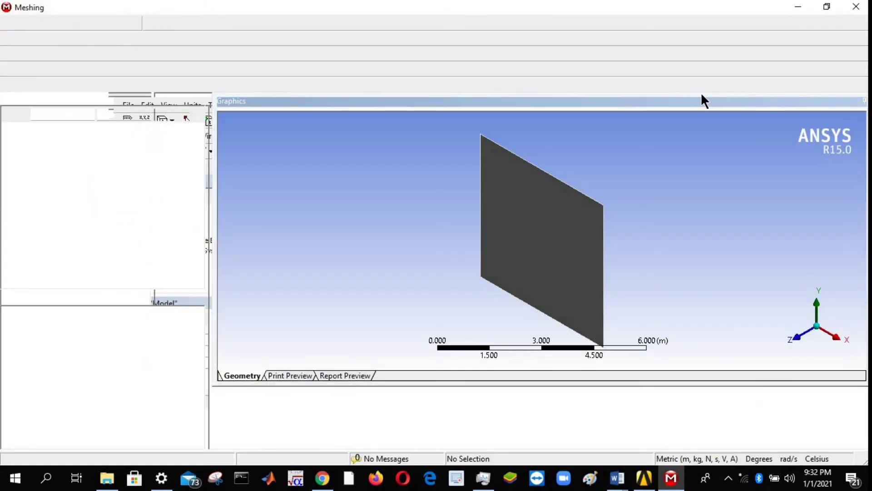
{"action": "left_click", "coordinate": [797, 337]}
{"action": "left_click", "coordinate": [54, 181]}
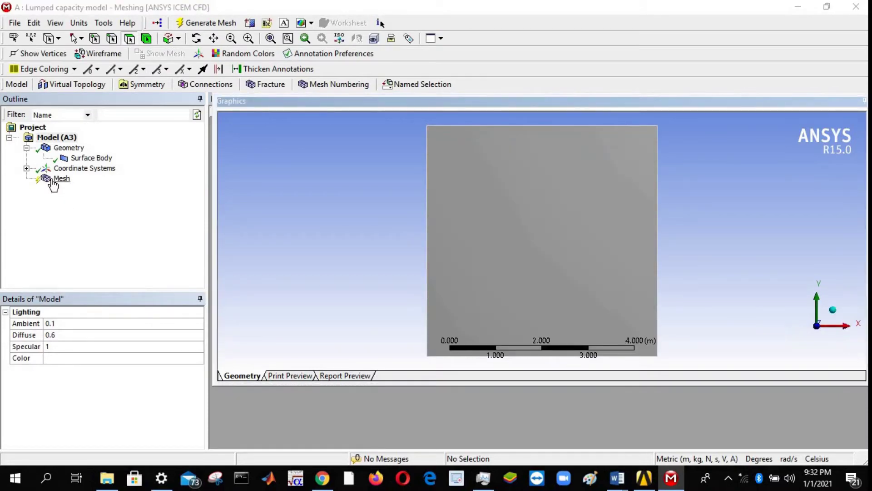
{"action": "right_click", "coordinate": [55, 182]}
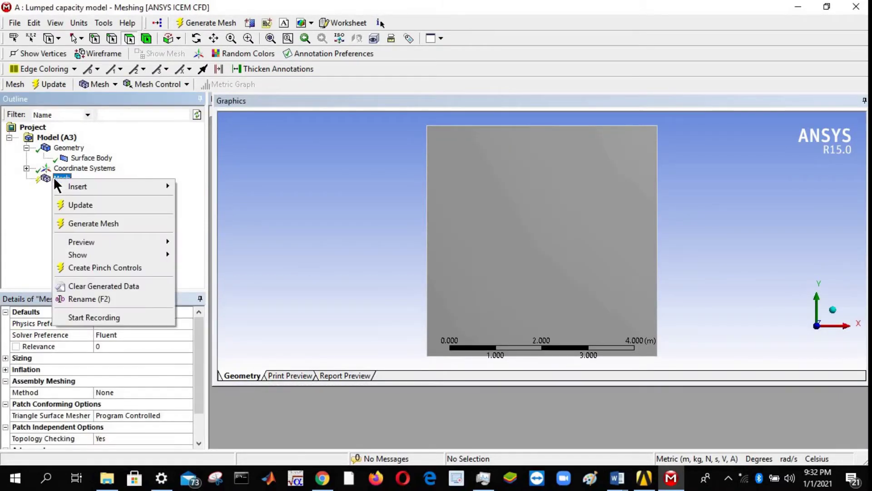
{"action": "mouse_move", "coordinate": [78, 184]}
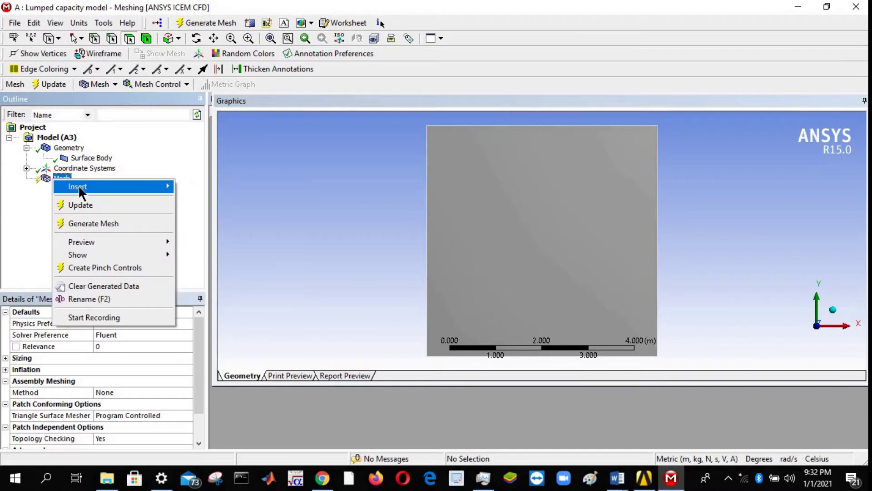
{"action": "left_click", "coordinate": [213, 205]}
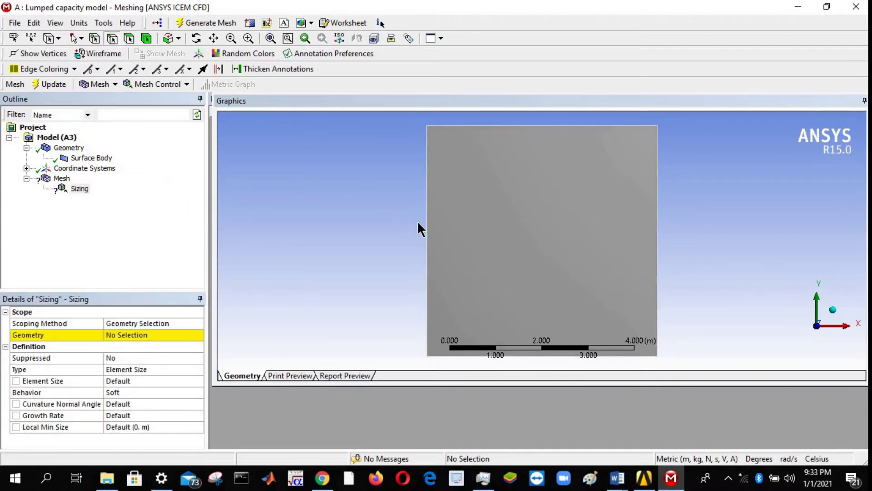
Scope the new sizing control to all four edges of the square surface
{"action": "left_click", "coordinate": [427, 227]}
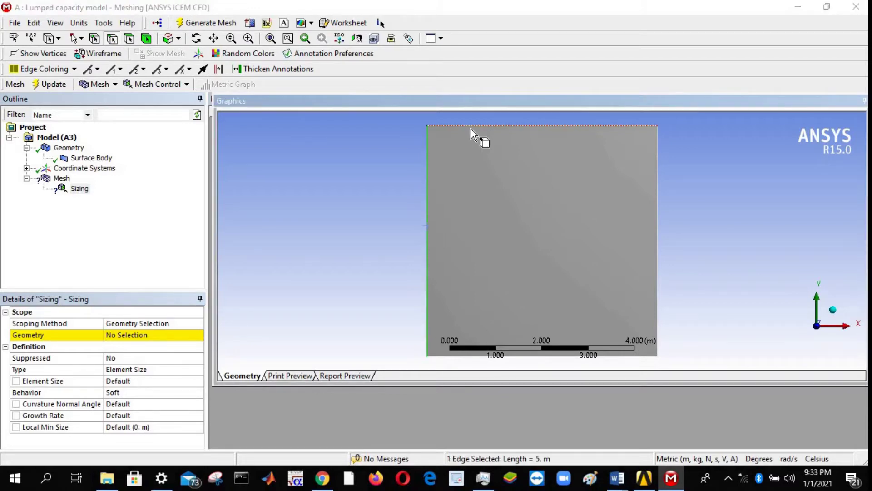
{"action": "left_click", "coordinate": [471, 129], "text": "ctrl"}
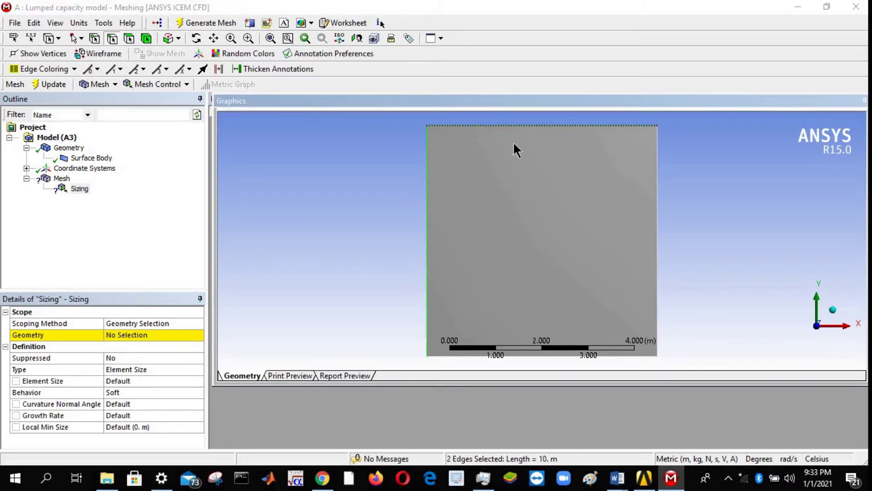
{"action": "left_click", "coordinate": [657, 218], "text": "ctrl"}
{"action": "left_click", "coordinate": [522, 356], "text": "ctrl"}
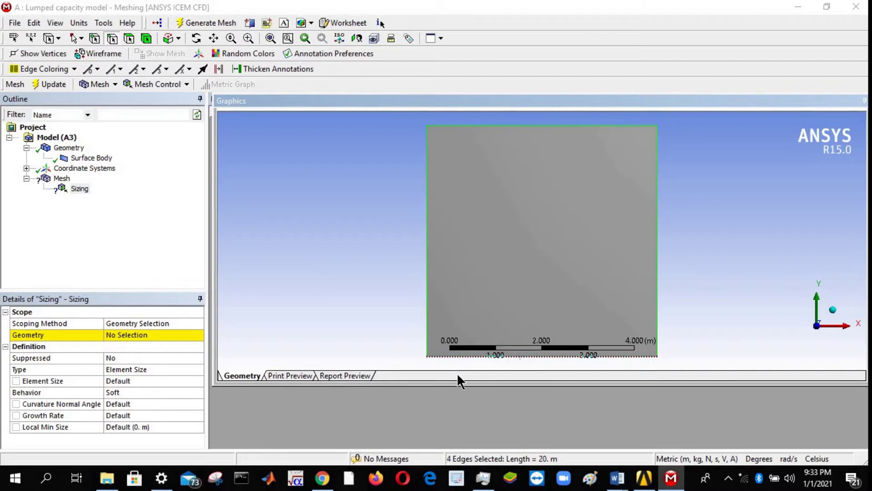
{"action": "left_click", "coordinate": [118, 335]}
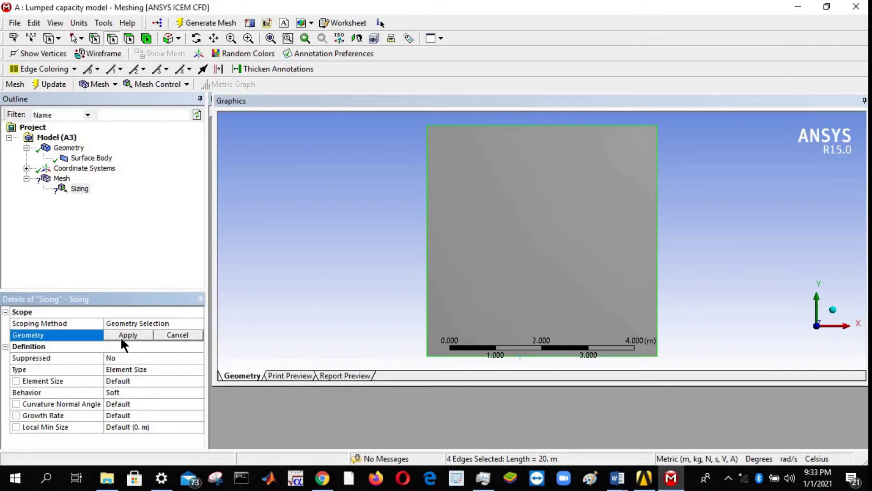
{"action": "left_click", "coordinate": [121, 336]}
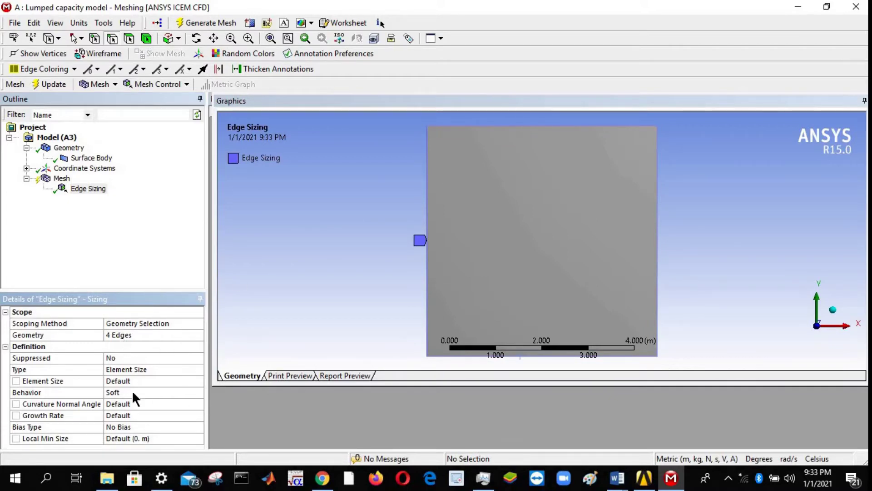
Give the edge sizing a symmetric bias with small elements at both edge ends and a bias factor of 10
{"action": "left_click", "coordinate": [179, 428]}
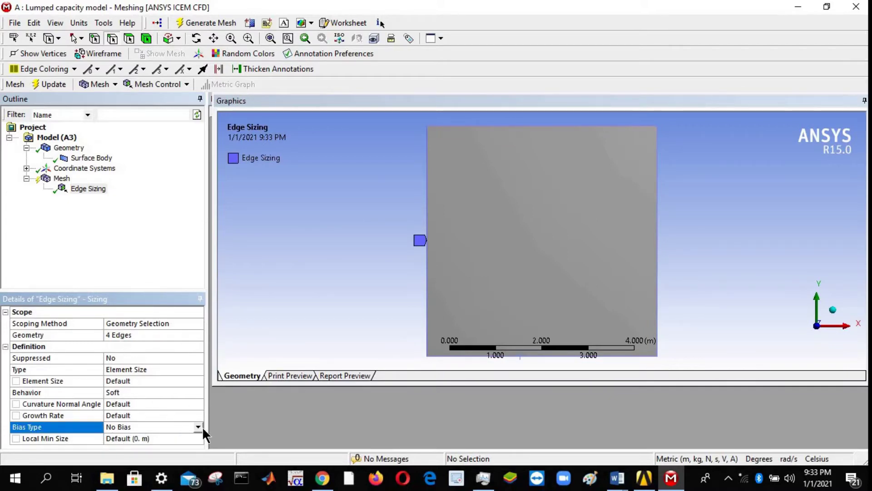
{"action": "left_click", "coordinate": [201, 428]}
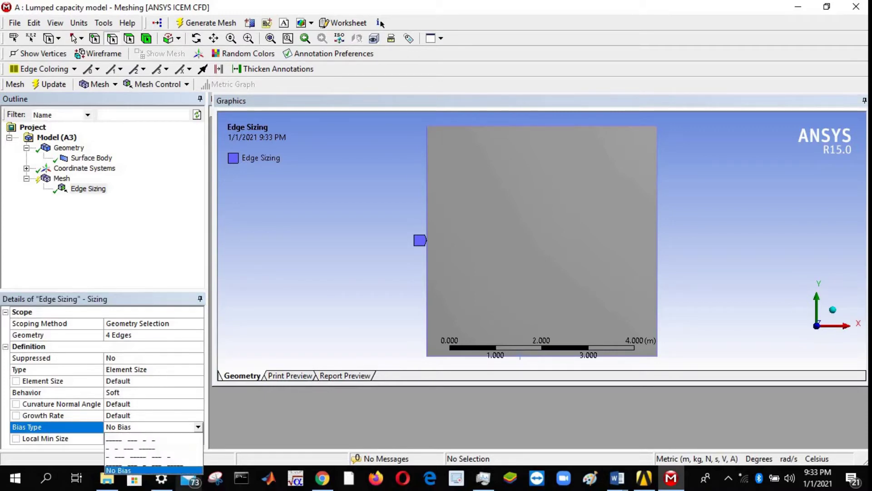
{"action": "left_click", "coordinate": [162, 459]}
{"action": "left_click_drag", "start_coordinate": [196, 370], "coordinate": [165, 438]}
{"action": "left_click", "coordinate": [119, 428]}
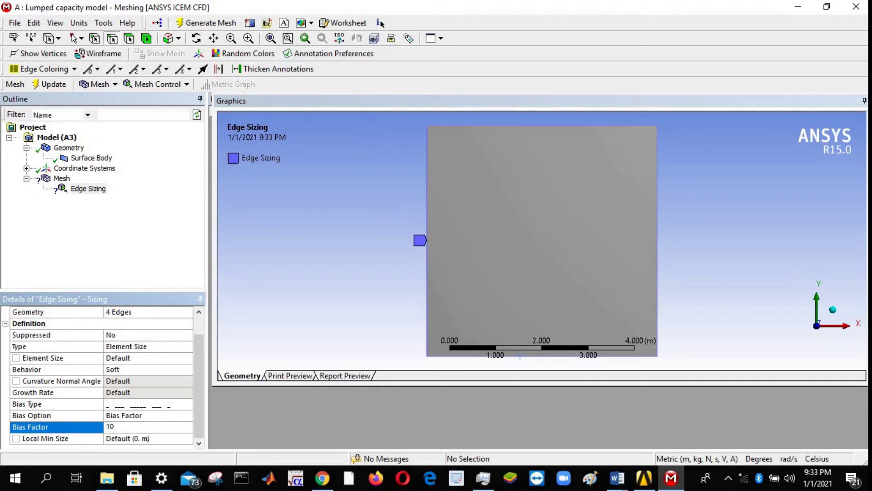
{"action": "type", "text": "10"}
{"action": "key", "text": "Return"}
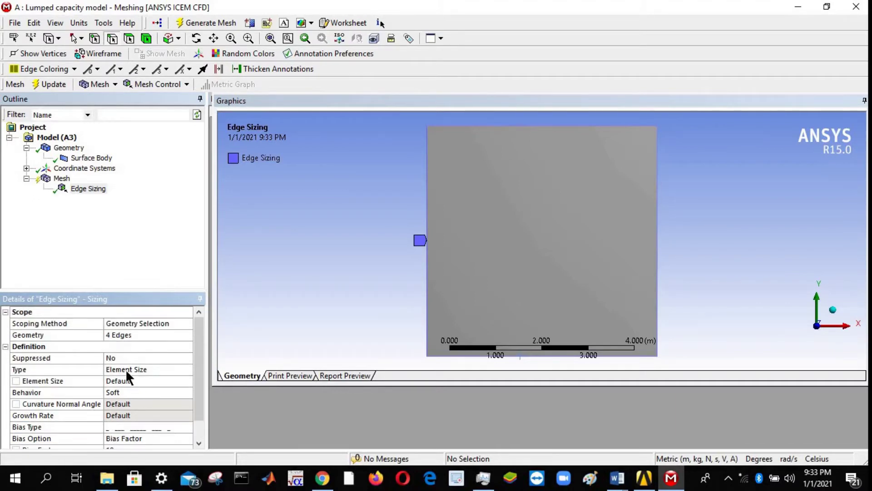
Define the edge sizing by Number of Divisions with 100 divisions, update the mesh, and display it
{"action": "left_click", "coordinate": [125, 368]}
{"action": "left_click", "coordinate": [184, 369]}
{"action": "left_click", "coordinate": [146, 388]}
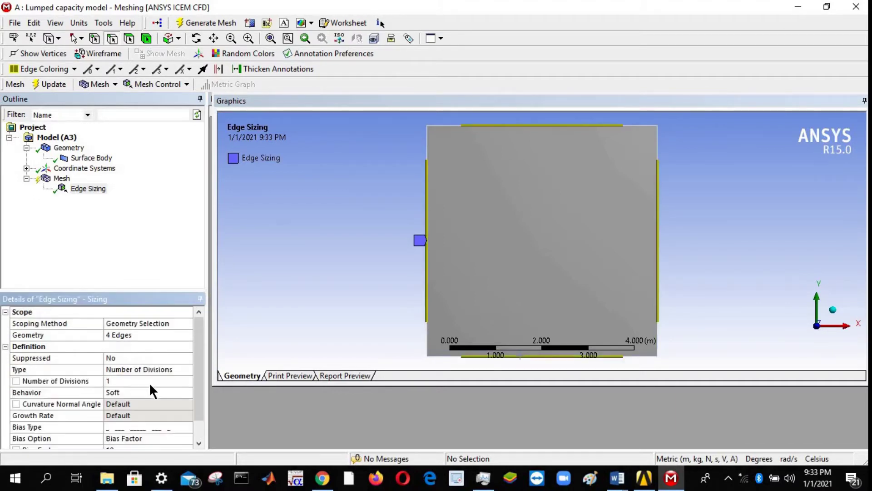
{"action": "left_click", "coordinate": [120, 379]}
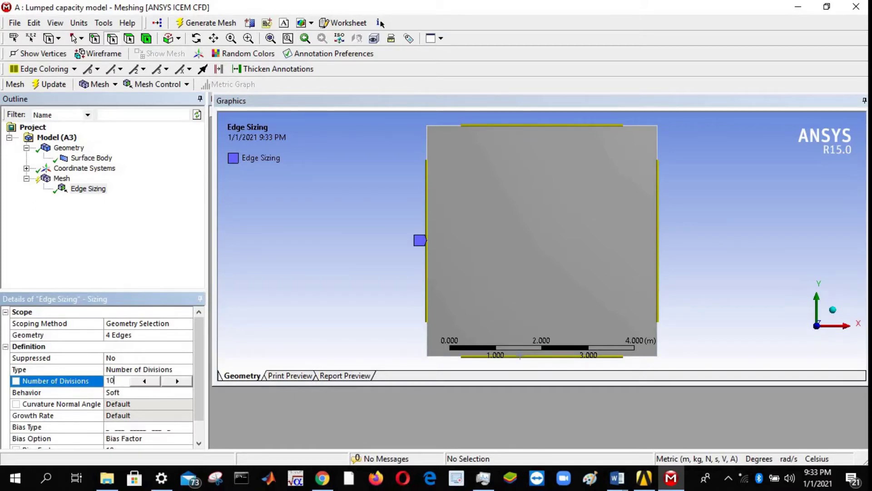
{"action": "key", "text": "Return"}
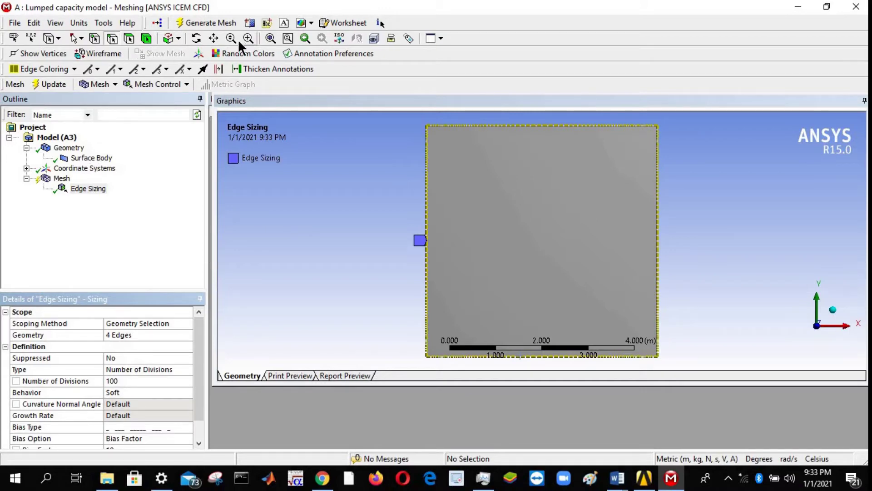
{"action": "left_click", "coordinate": [46, 84]}
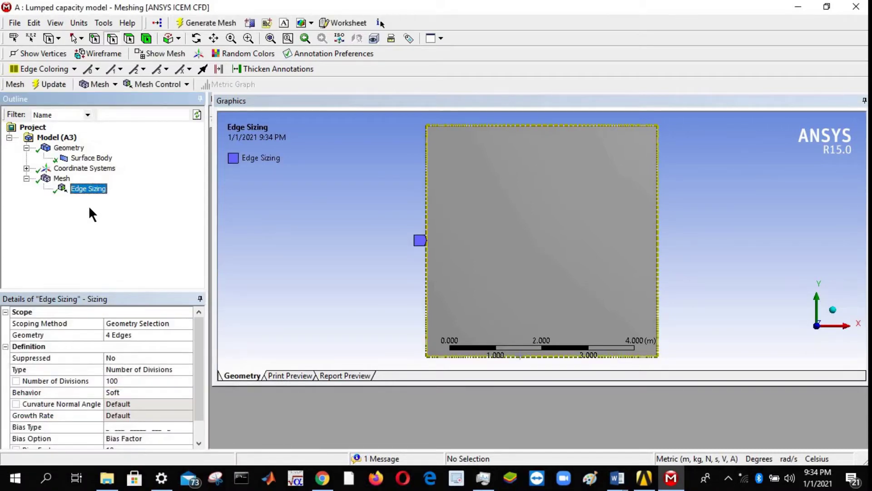
{"action": "left_click", "coordinate": [62, 178]}
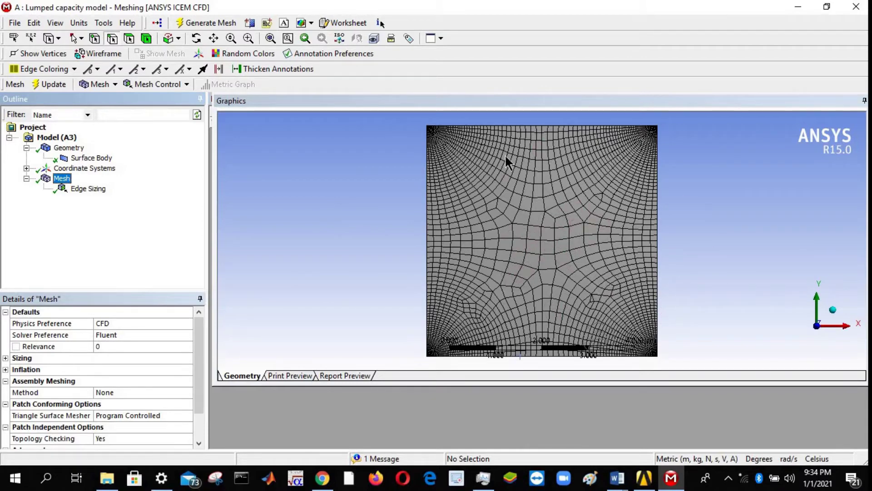
Insert a Mapped Face Meshing control under Mesh and scope it to the square face
{"action": "right_click", "coordinate": [65, 183]}
{"action": "mouse_move", "coordinate": [88, 187]}
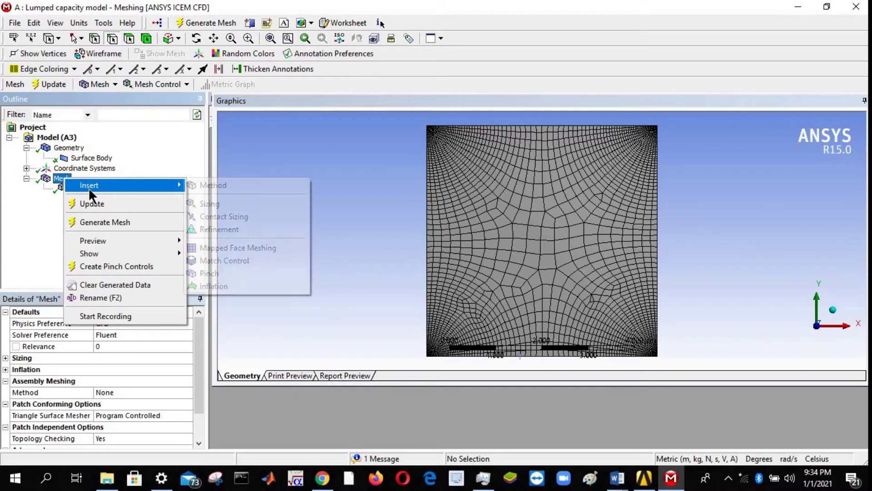
{"action": "left_click", "coordinate": [215, 245]}
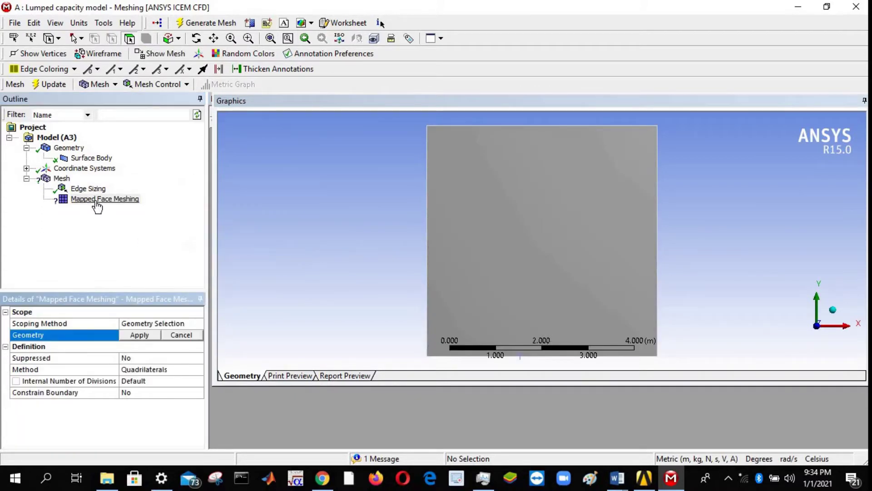
{"action": "left_click", "coordinate": [529, 278]}
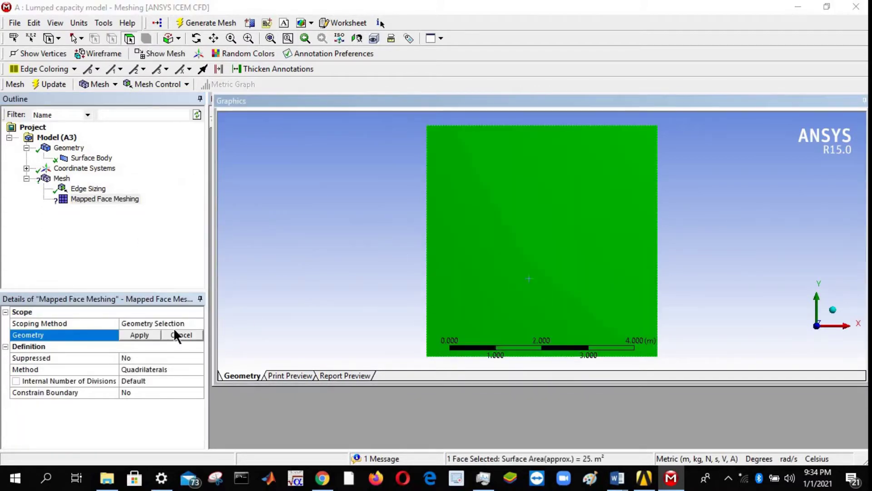
{"action": "left_click", "coordinate": [139, 335]}
Update the mesh with the mapped face control and inspect the refined elements near the square's edge up close
{"action": "left_click", "coordinate": [61, 178]}
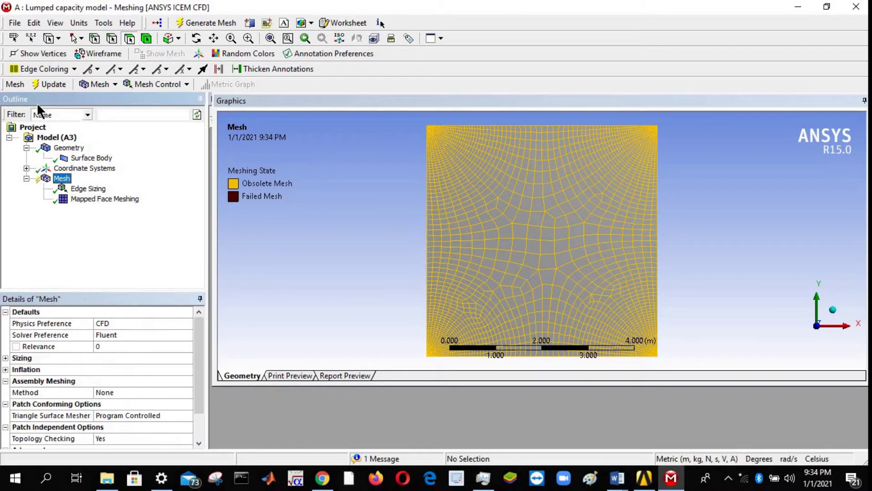
{"action": "left_click", "coordinate": [220, 247]}
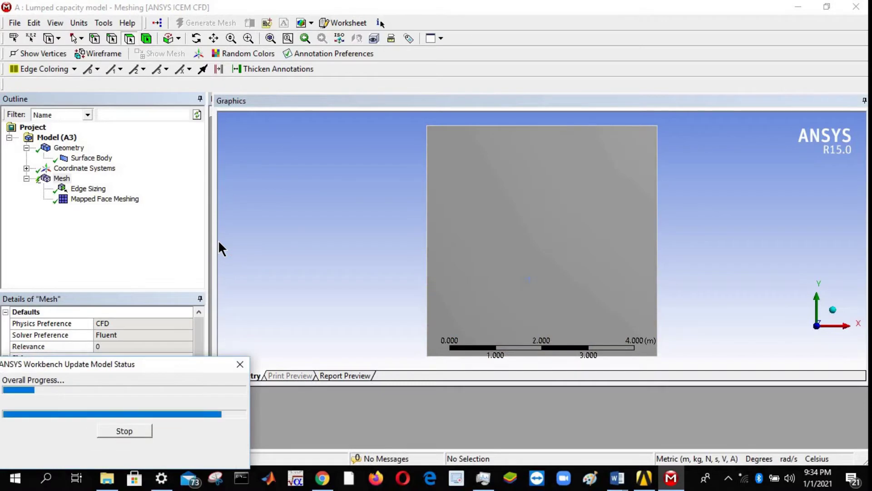
{"action": "left_click", "coordinate": [220, 249]}
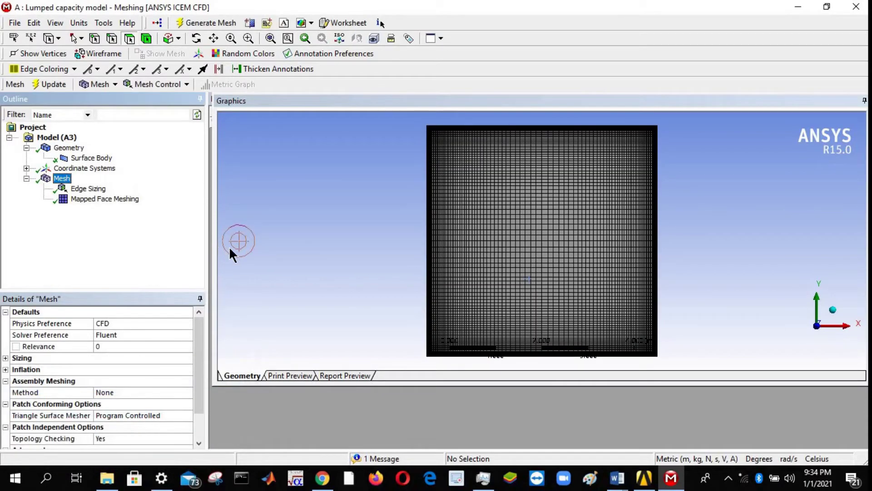
{"action": "left_click", "coordinate": [677, 304]}
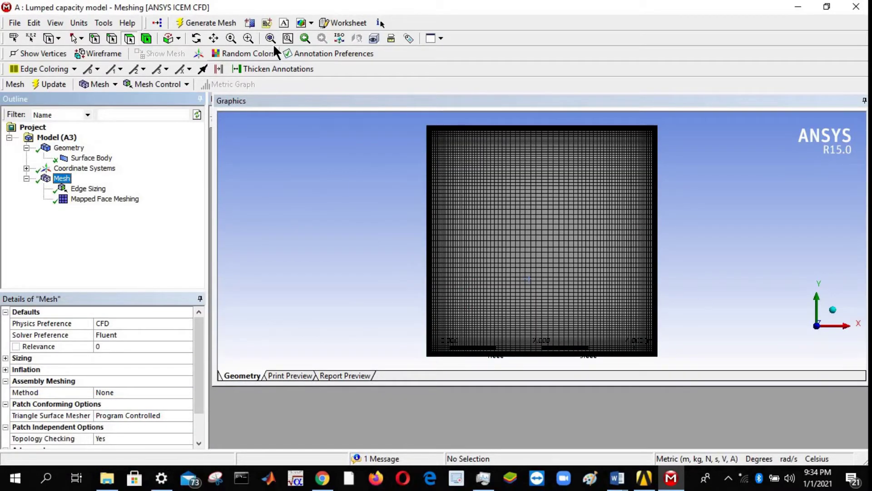
{"action": "left_click", "coordinate": [250, 38]}
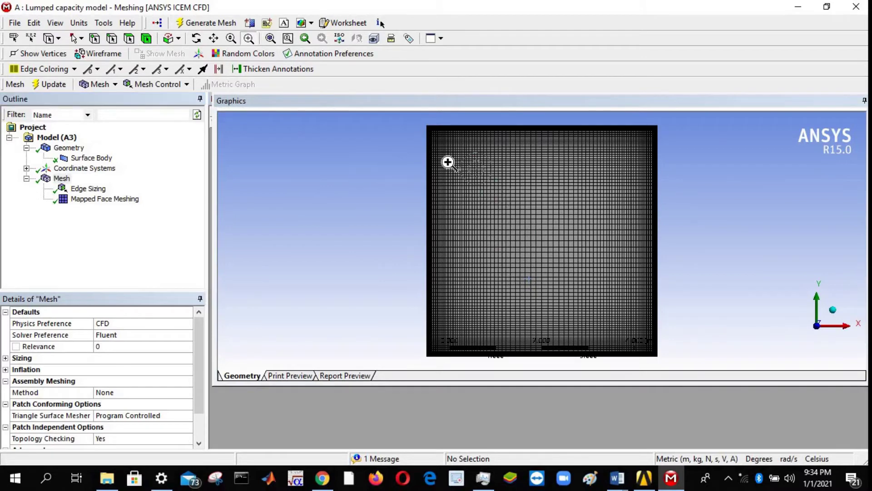
{"action": "left_click_drag", "start_coordinate": [403, 135], "coordinate": [667, 270]}
{"action": "left_click_drag", "start_coordinate": [314, 182], "coordinate": [362, 227]}
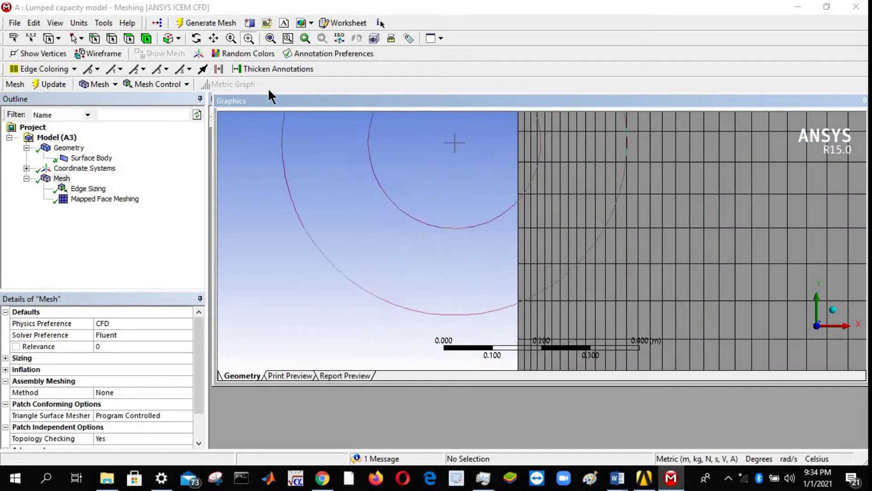
{"action": "left_click", "coordinate": [271, 38]}
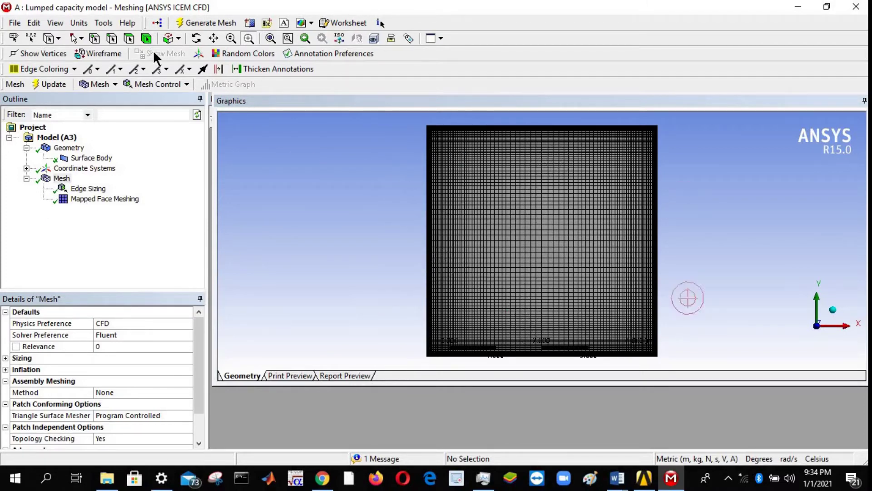
Create a named selection called "Sides" from all four edges of the square and review it in the outline
{"action": "left_click", "coordinate": [111, 39]}
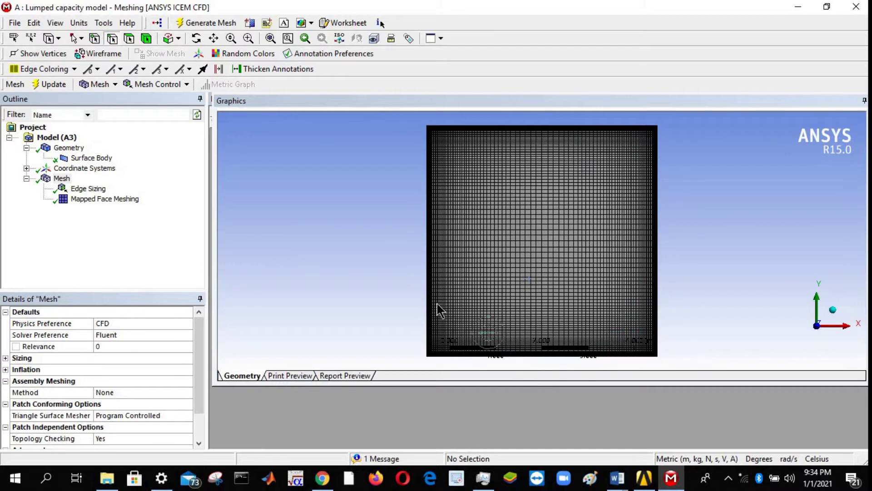
{"action": "left_click", "coordinate": [429, 291]}
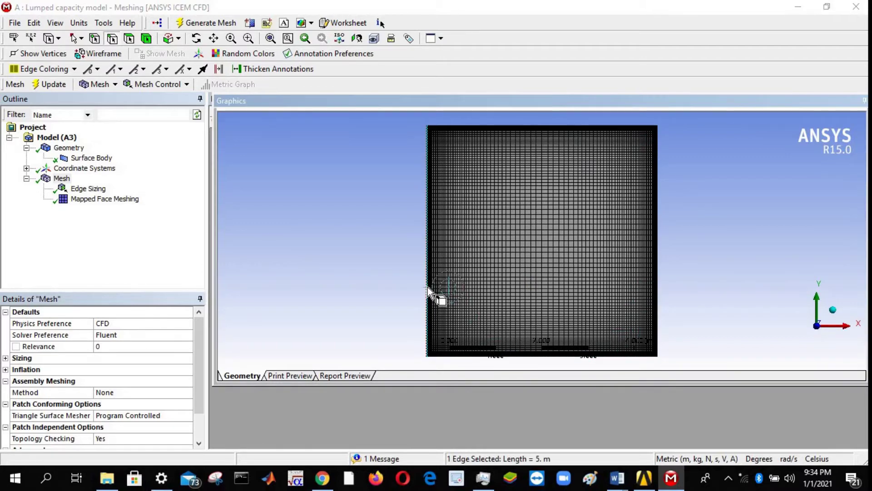
{"action": "left_click", "coordinate": [529, 130], "text": "ctrl"}
{"action": "left_click", "coordinate": [663, 273], "text": "ctrl"}
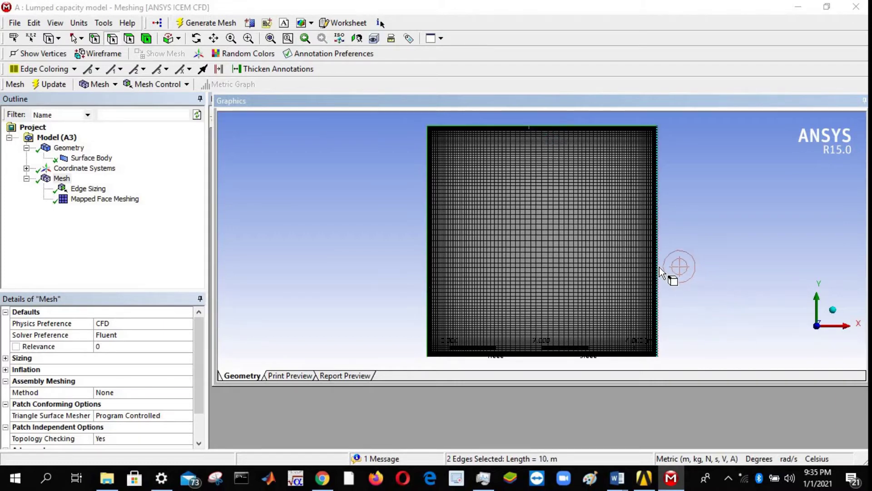
{"action": "left_click", "coordinate": [547, 357], "text": "ctrl"}
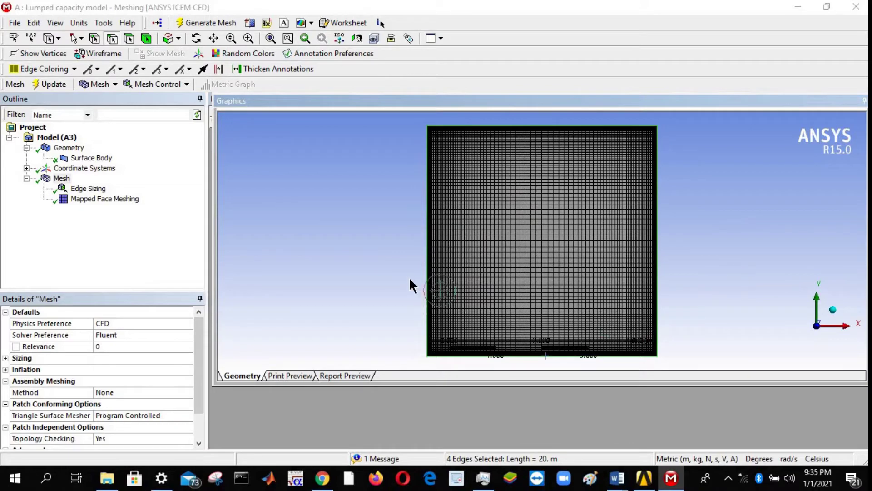
{"action": "right_click", "coordinate": [430, 229]}
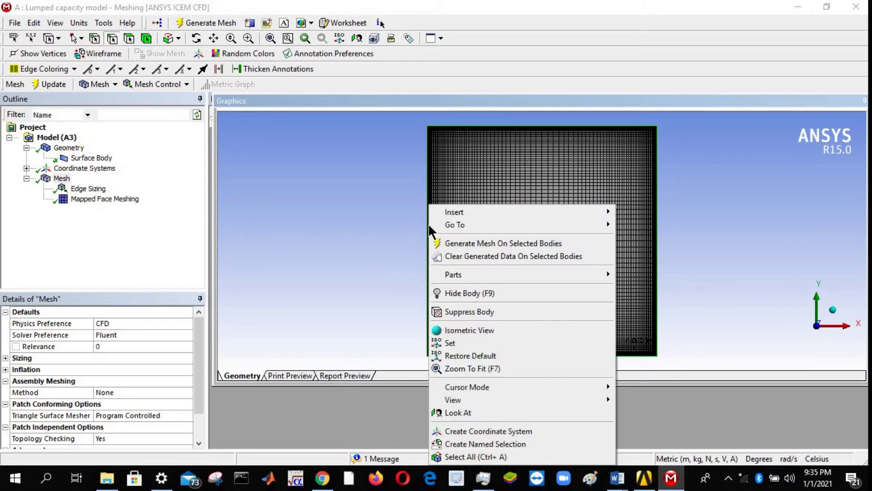
{"action": "left_click", "coordinate": [490, 444]}
{"action": "type", "text": "Sides"}
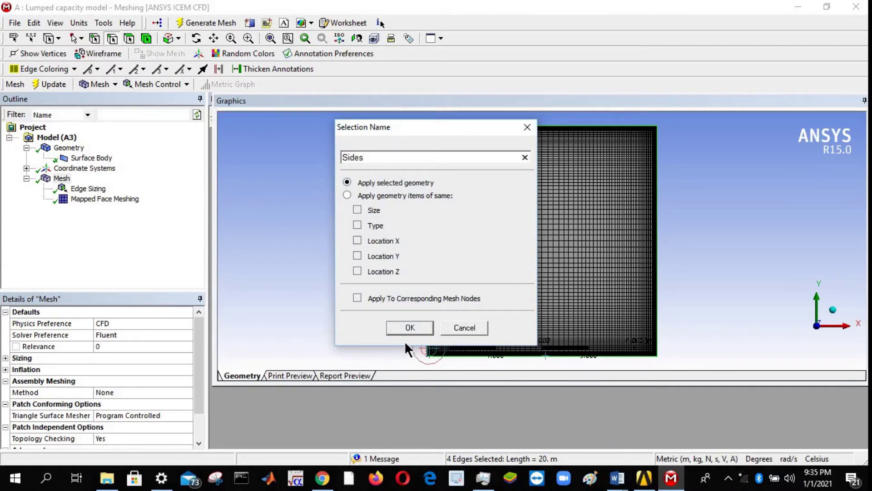
{"action": "left_click", "coordinate": [408, 328]}
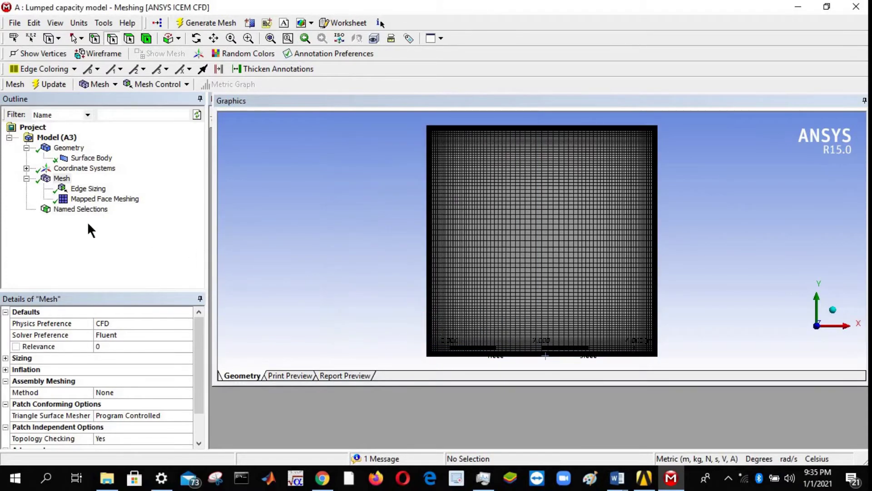
{"action": "left_click", "coordinate": [27, 209]}
{"action": "left_click", "coordinate": [79, 219]}
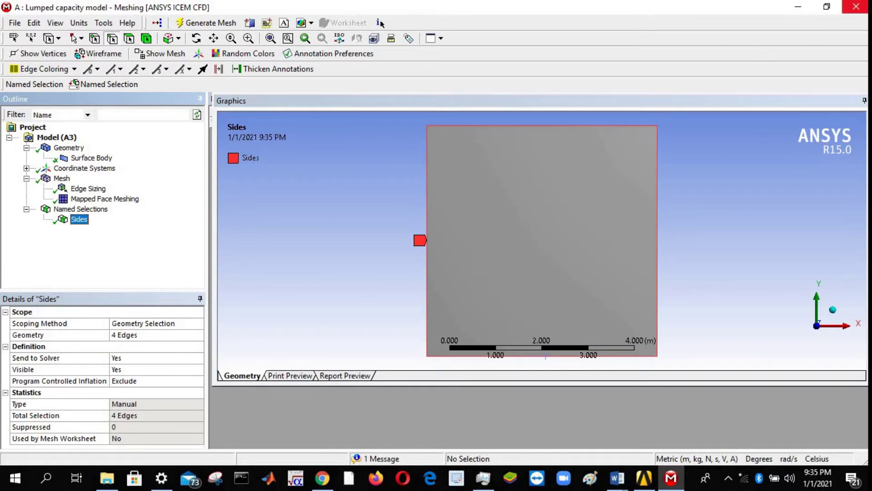
Close Meshing, switch to the Word outline in Document1, and highlight the "Setup" item
{"action": "left_click", "coordinate": [856, 6]}
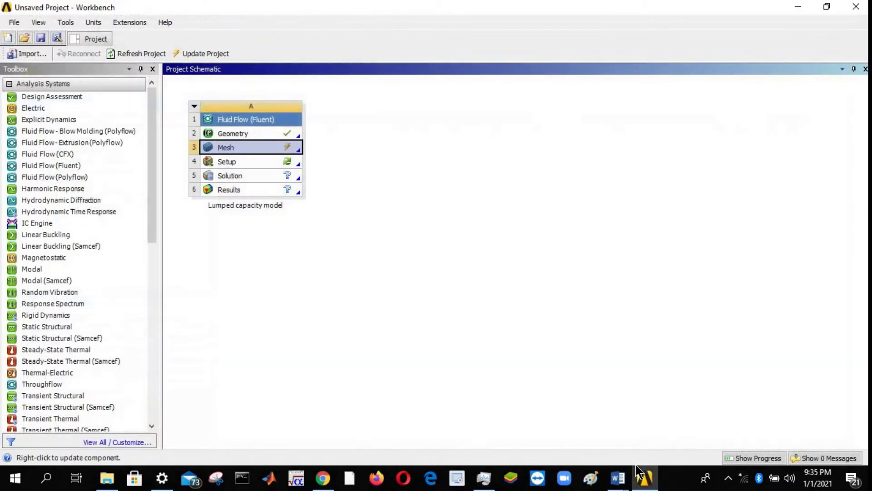
{"action": "left_click", "coordinate": [619, 478]}
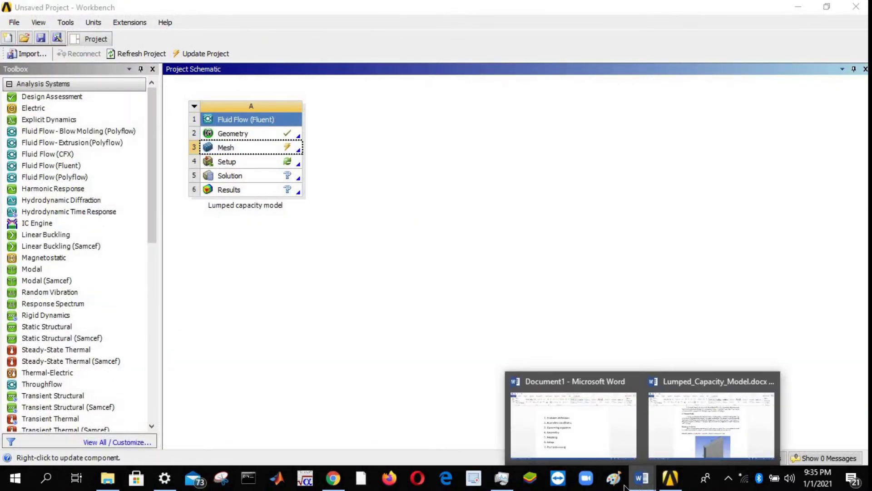
{"action": "left_click", "coordinate": [573, 422]}
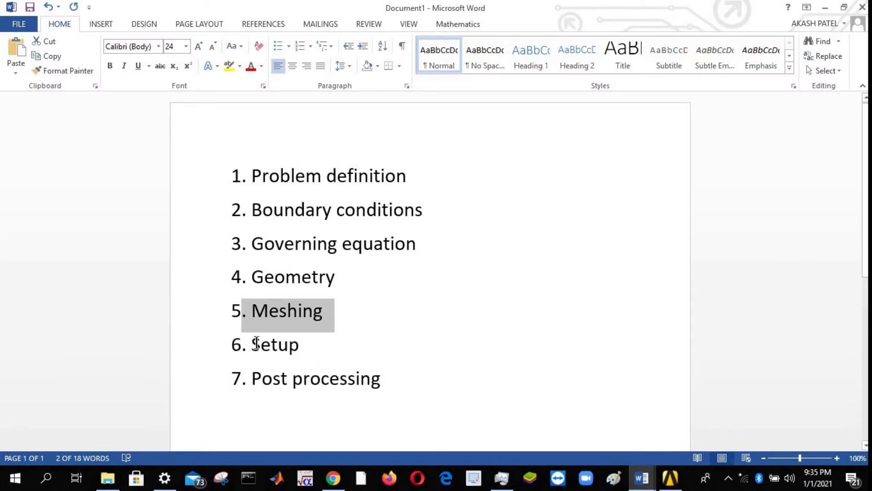
{"action": "left_click_drag", "start_coordinate": [254, 344], "coordinate": [337, 344]}
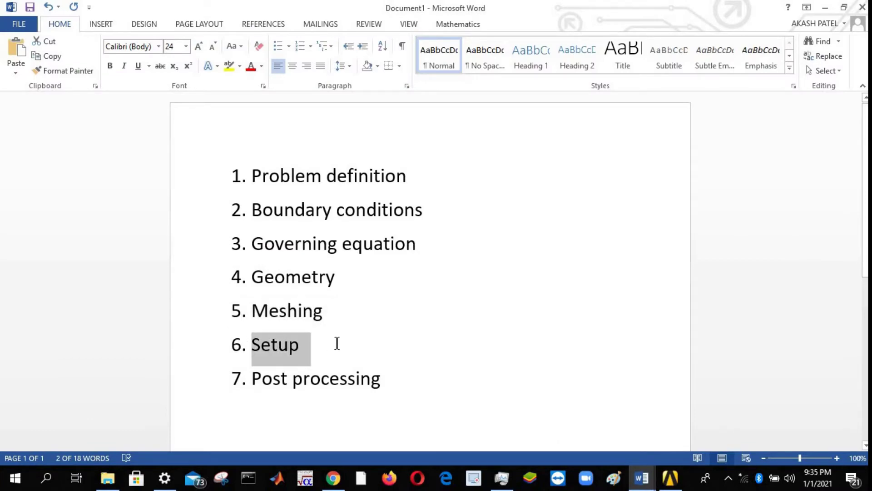
Back in Workbench, update the Lumped capacity model's mesh and open its Setup in a maximized Fluent window, keeping the default launcher options
{"action": "left_click", "coordinate": [825, 7]}
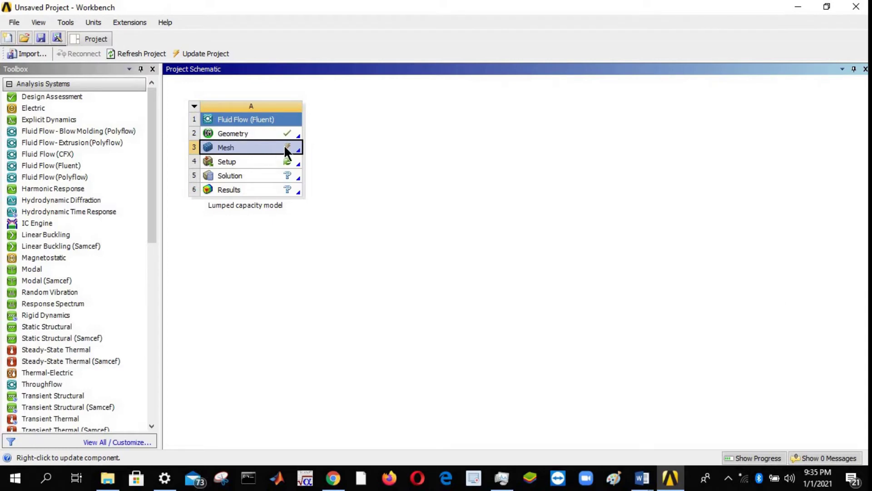
{"action": "right_click", "coordinate": [260, 150]}
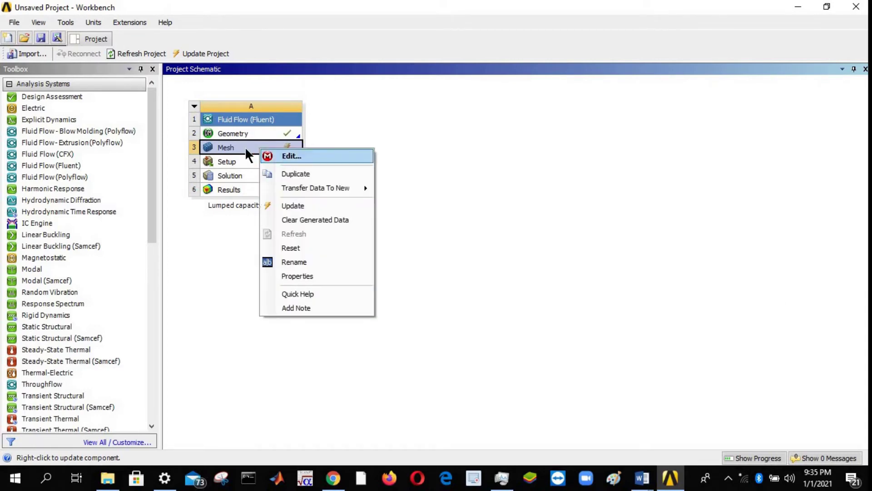
{"action": "left_click", "coordinate": [280, 204]}
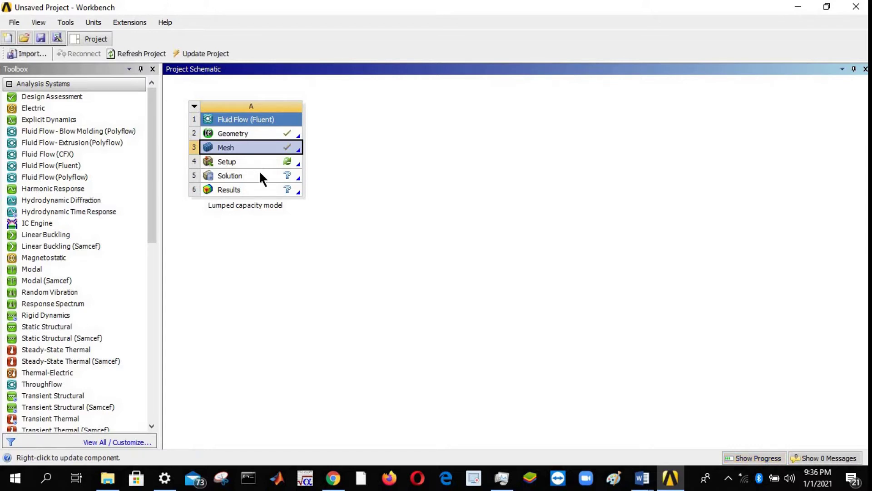
{"action": "double_click", "coordinate": [287, 166]}
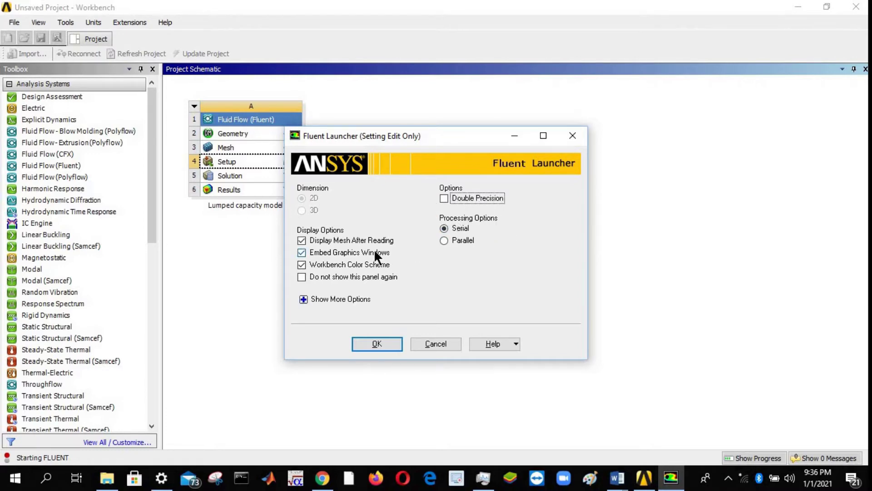
{"action": "left_click", "coordinate": [380, 342]}
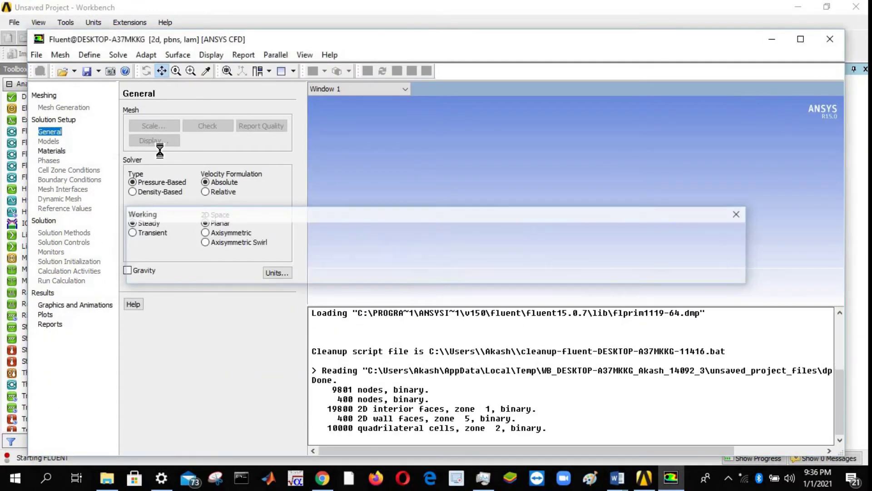
{"action": "left_click", "coordinate": [801, 39]}
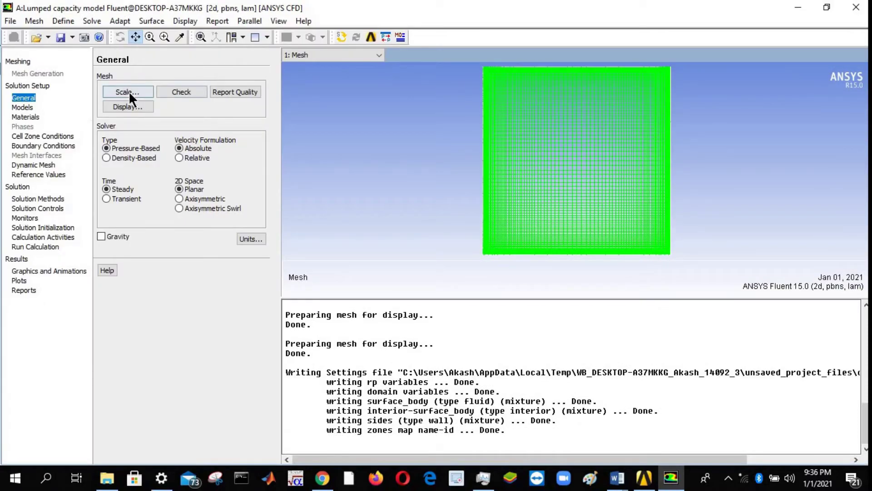
Open the mesh scaling settings and set the view length unit to mm
{"action": "left_click", "coordinate": [128, 92]}
{"action": "left_click", "coordinate": [53, 95]}
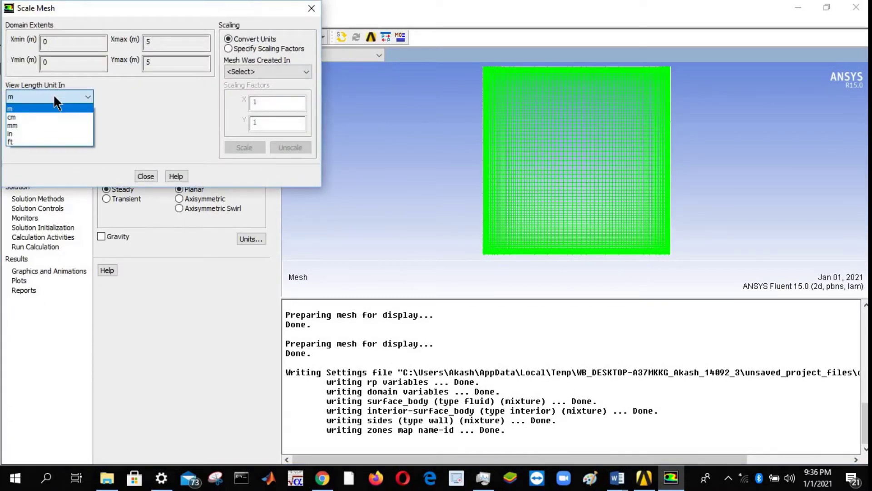
{"action": "left_click", "coordinate": [42, 125]}
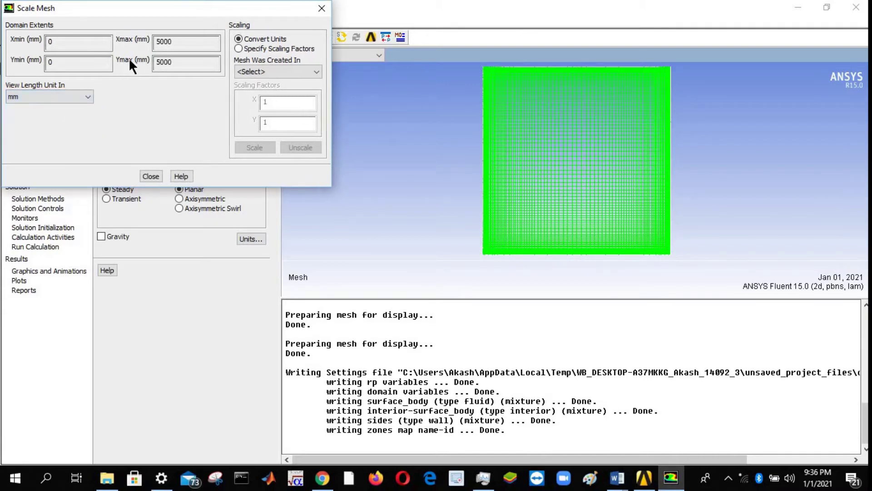
Set the mesh scaling view length unit to m, check the domain extents, and close the scaling settings
{"action": "left_click", "coordinate": [162, 45]}
{"action": "left_click", "coordinate": [58, 96]}
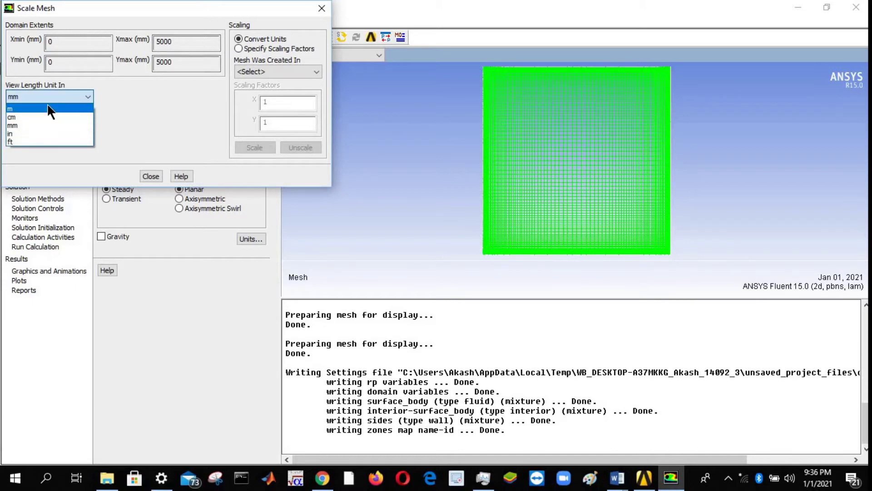
{"action": "left_click", "coordinate": [47, 108]}
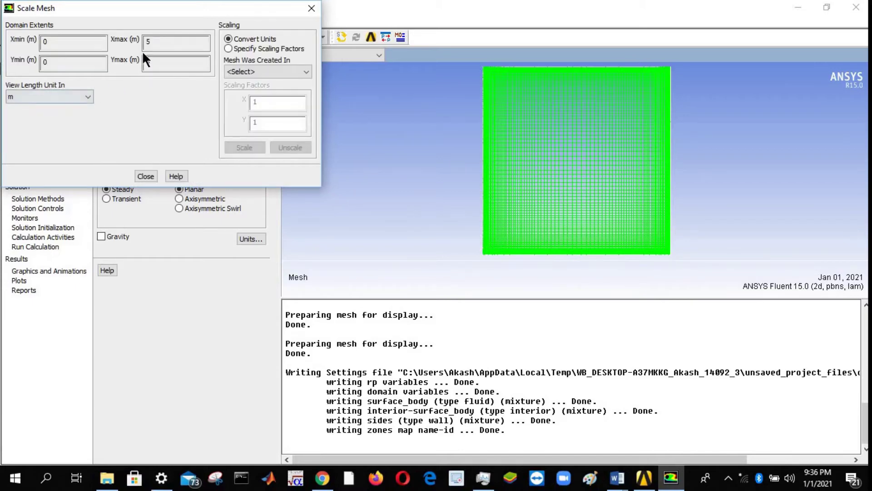
{"action": "left_click", "coordinate": [146, 177]}
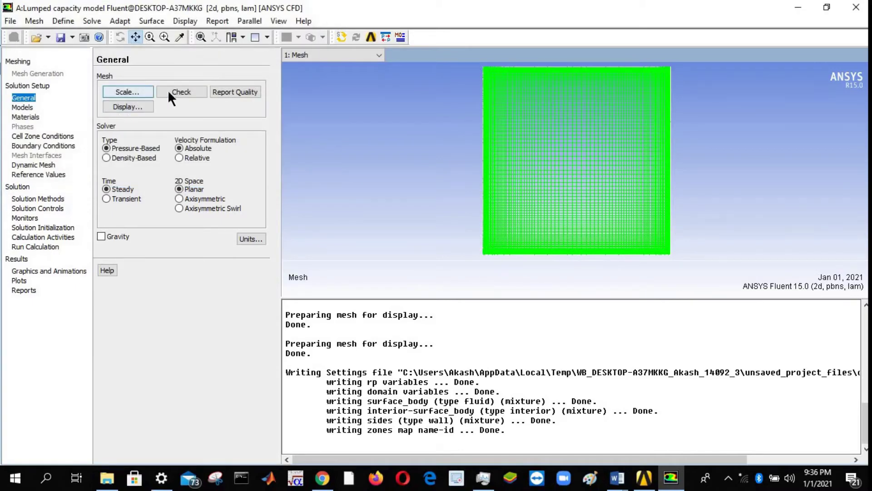
Check the mesh, report its quality, and briefly open the mesh display settings
{"action": "left_click", "coordinate": [199, 90]}
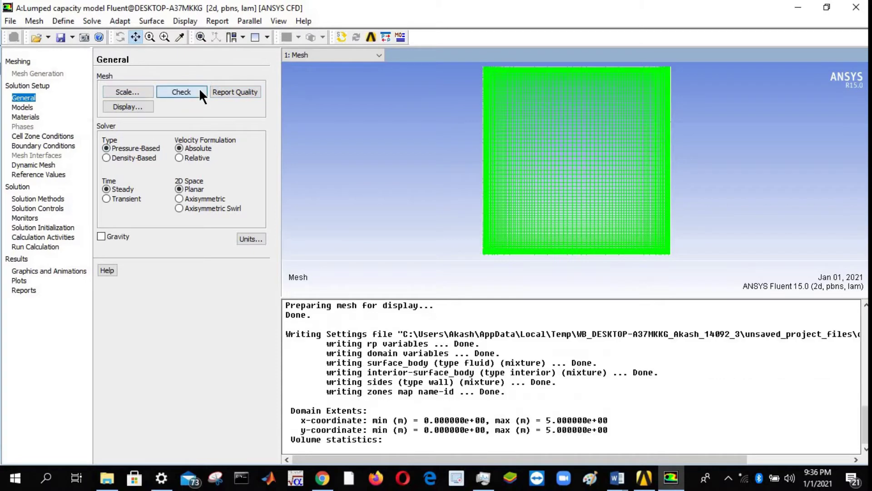
{"action": "left_click", "coordinate": [224, 89]}
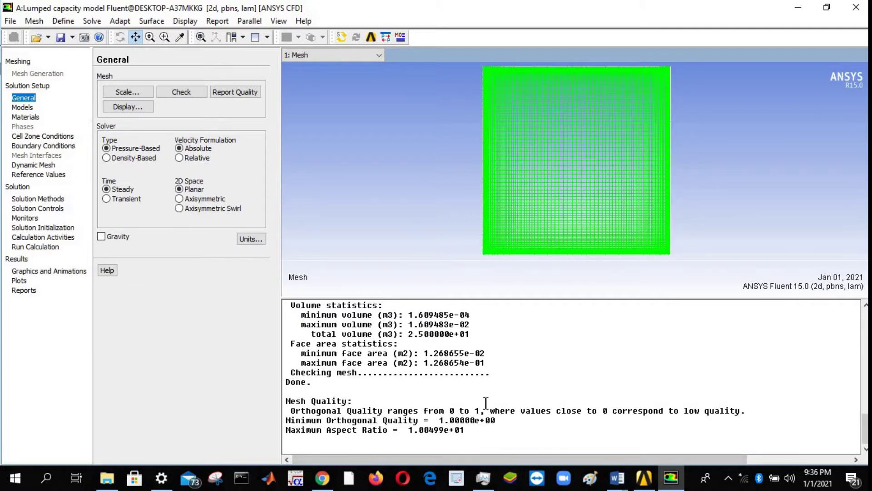
{"action": "left_click", "coordinate": [118, 108]}
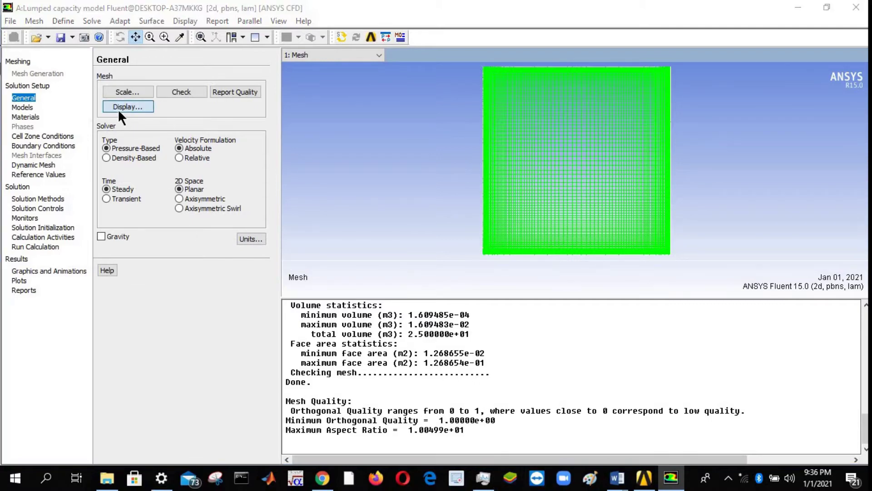
{"action": "left_click", "coordinate": [244, 10]}
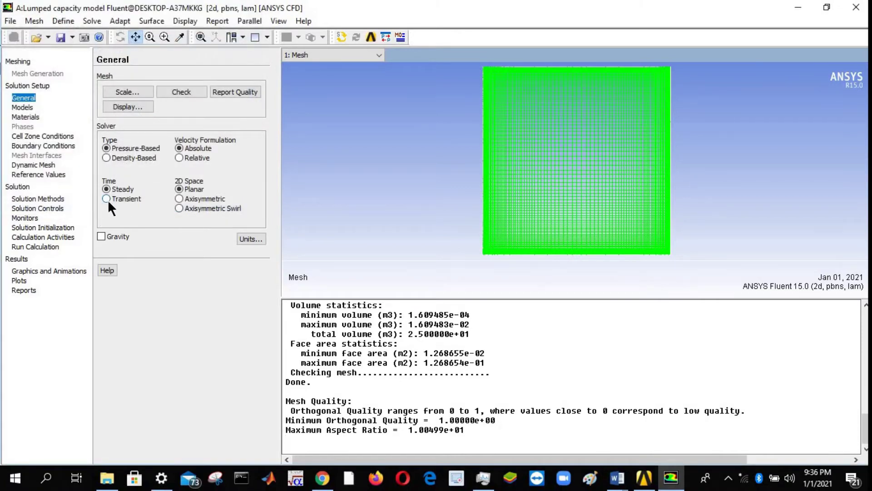
Switch the solver to Transient time and enable the energy equation
{"action": "left_click", "coordinate": [106, 199]}
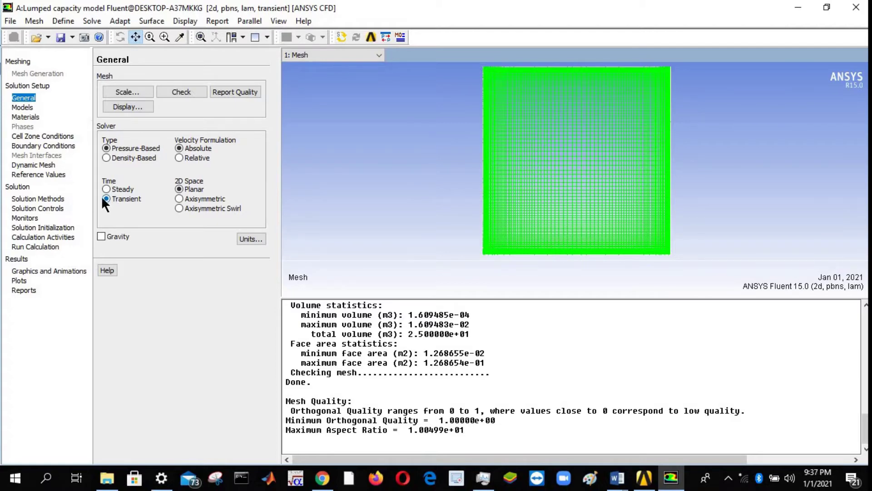
{"action": "left_click", "coordinate": [22, 108]}
{"action": "left_click", "coordinate": [113, 94]}
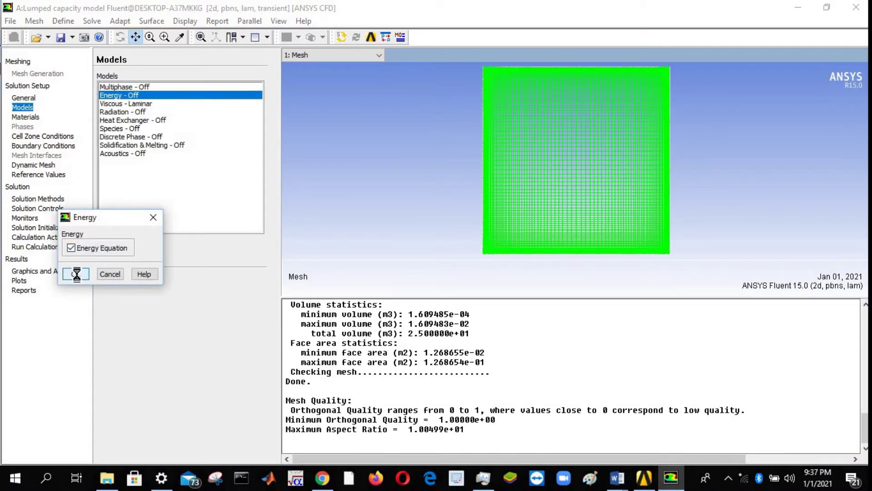
{"action": "left_click", "coordinate": [75, 274]}
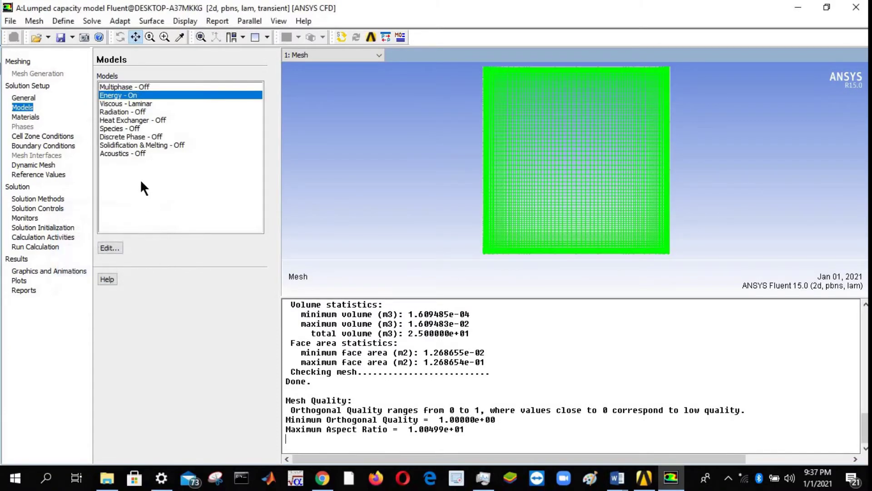
Select aluminum under the solid materials and highlight "It is made of aluminum" in the Lumped_Capacity_Model Word document, returning to Fluent
{"action": "left_click", "coordinate": [22, 117]}
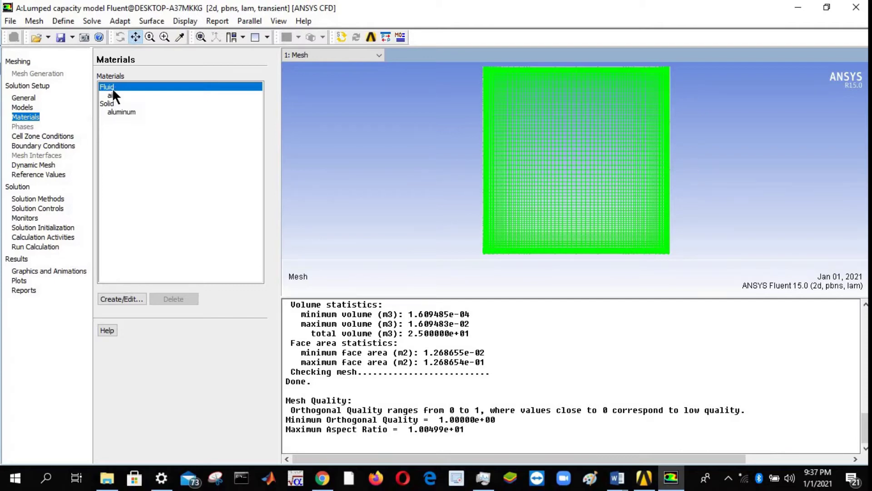
{"action": "left_click", "coordinate": [120, 112]}
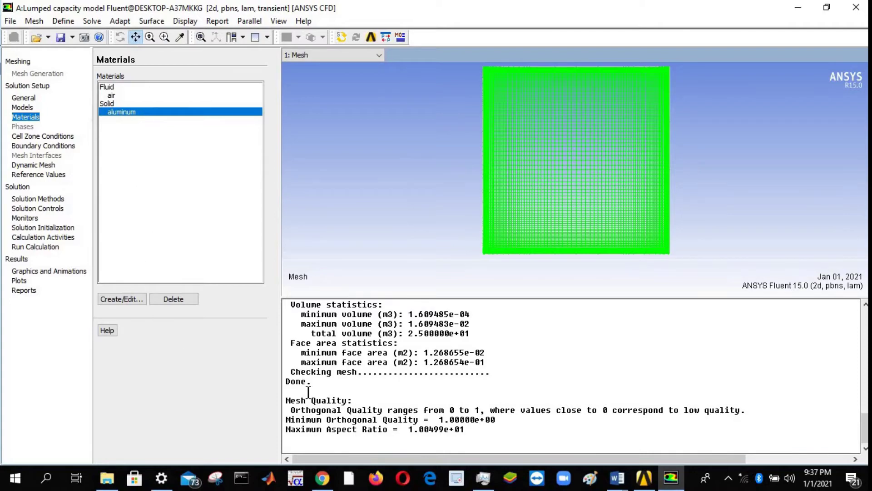
{"action": "mouse_move", "coordinate": [627, 483]}
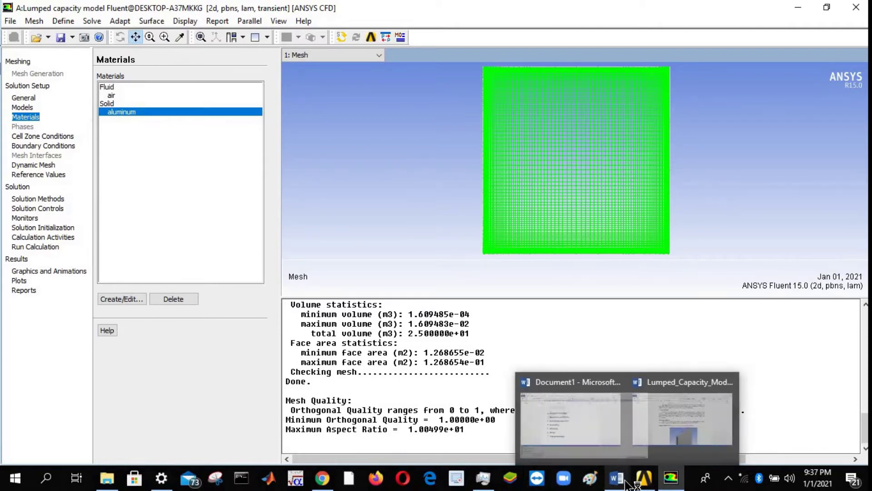
{"action": "left_click", "coordinate": [644, 440]}
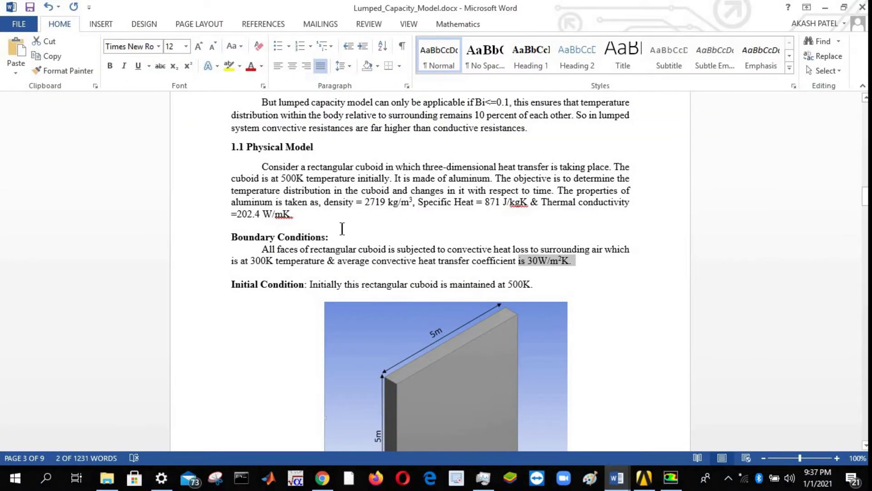
{"action": "left_click_drag", "start_coordinate": [395, 178], "coordinate": [490, 179]}
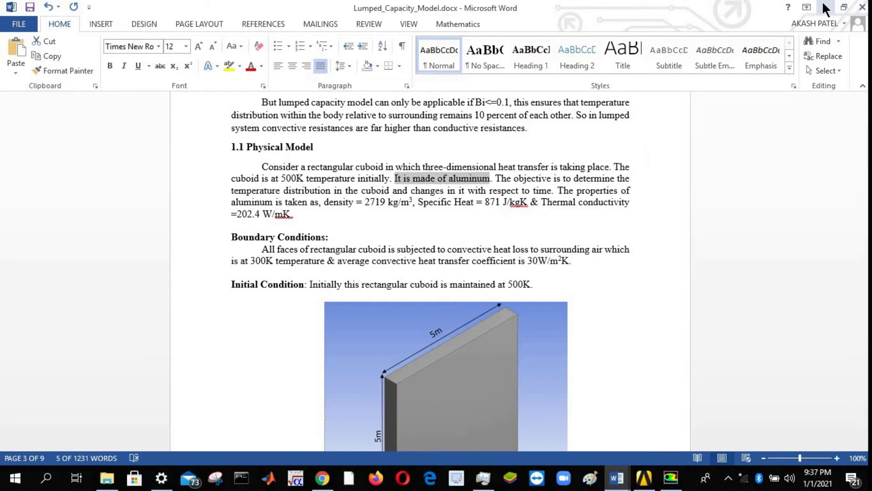
{"action": "left_click", "coordinate": [824, 8]}
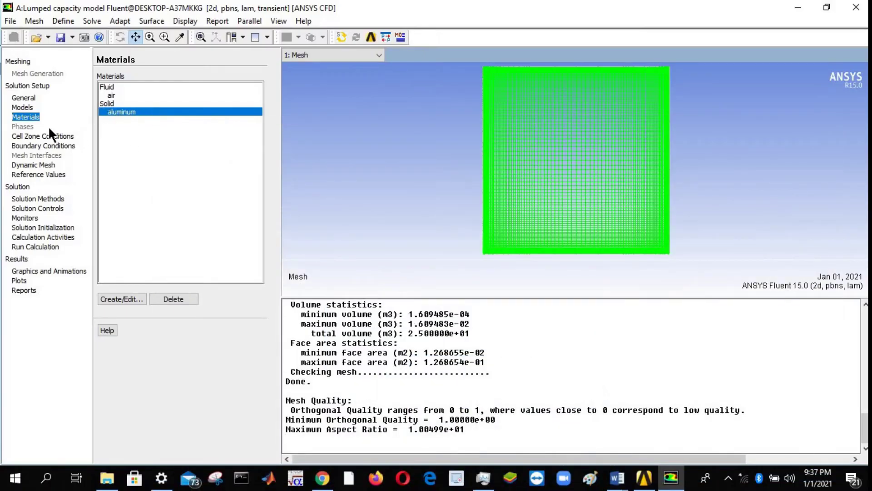
Compare the aluminum density, specific heat and thermal conductivity given in the Word document with the material's properties in Fluent
{"action": "left_click", "coordinate": [22, 136]}
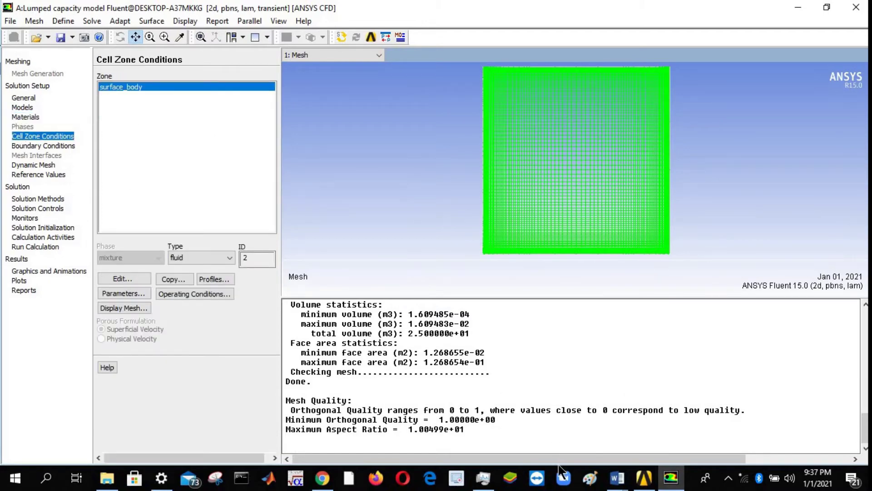
{"action": "mouse_move", "coordinate": [620, 480]}
{"action": "left_click", "coordinate": [650, 436]}
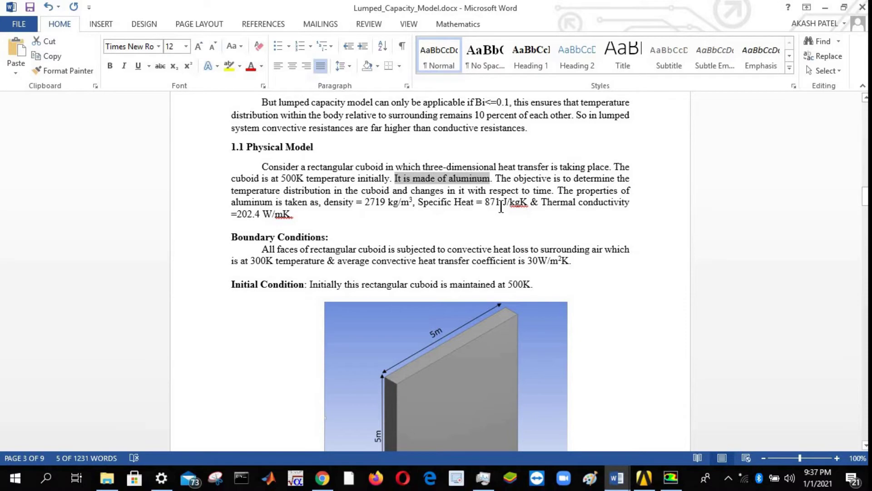
{"action": "left_click", "coordinate": [825, 8]}
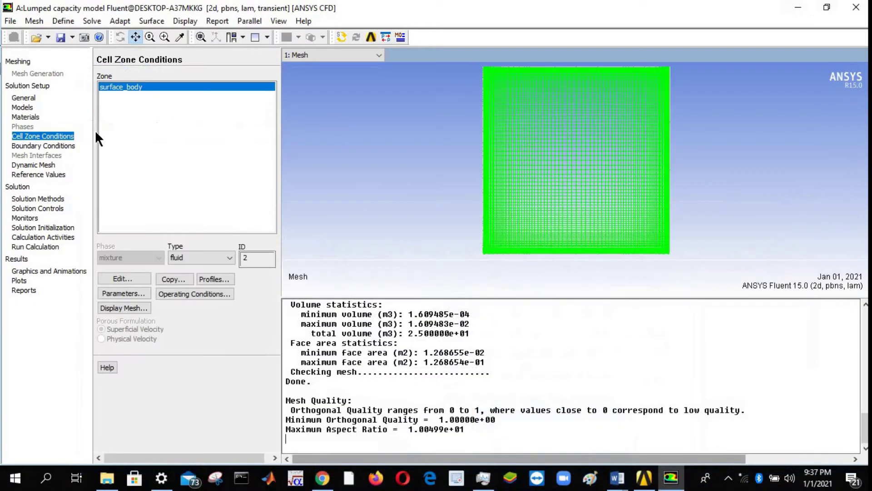
{"action": "left_click", "coordinate": [26, 117]}
{"action": "left_click", "coordinate": [127, 298]}
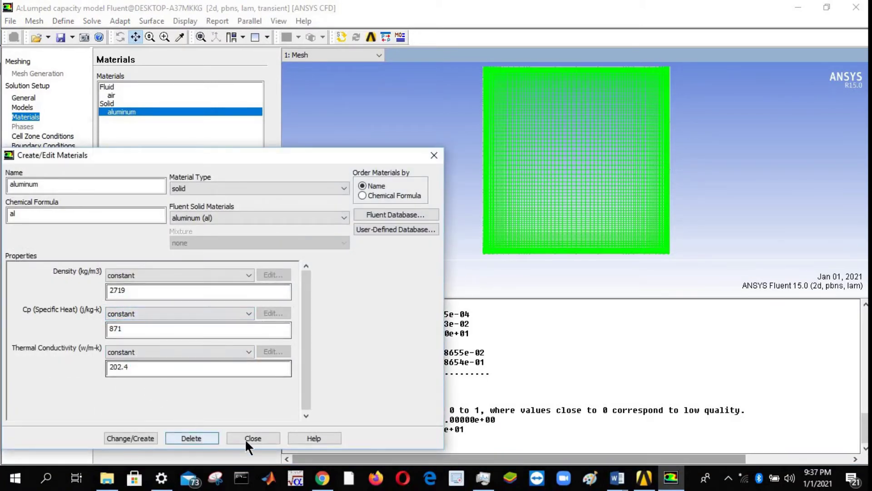
{"action": "left_click", "coordinate": [146, 290]}
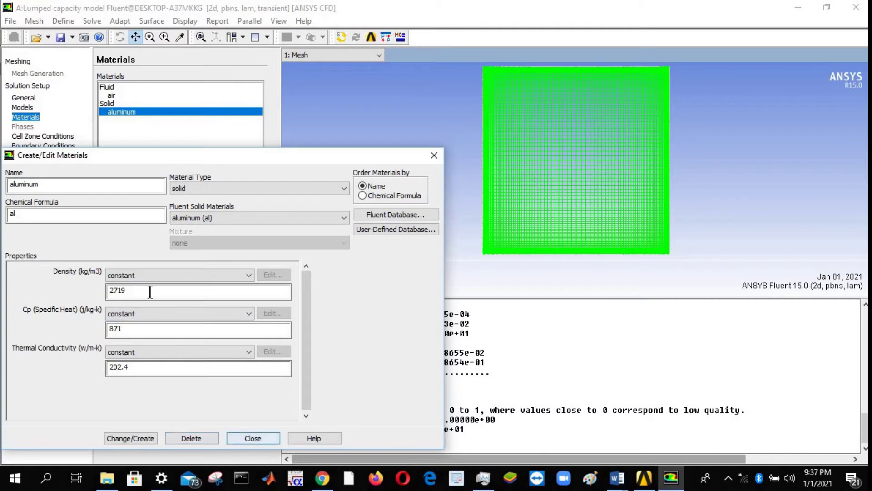
{"action": "left_click", "coordinate": [259, 438]}
Change the surface_body cell zone from fluid to solid and review the materials available for it
{"action": "left_click", "coordinate": [24, 136]}
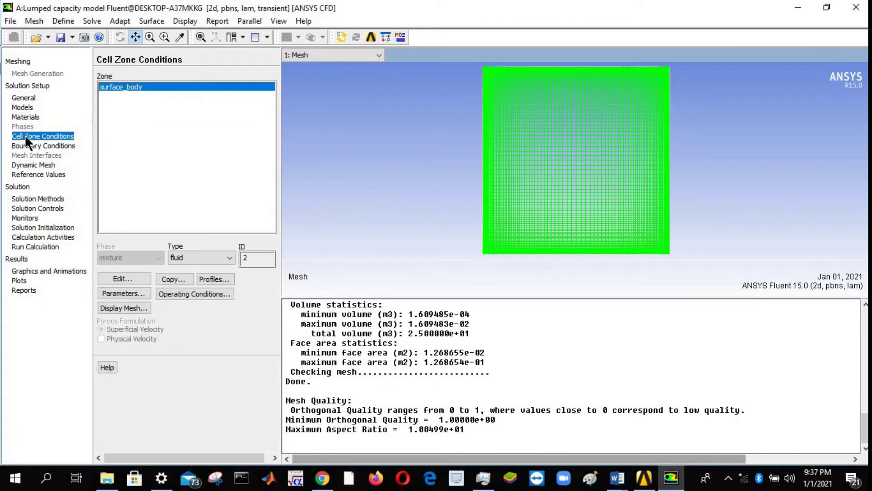
{"action": "left_click", "coordinate": [194, 256]}
{"action": "left_click", "coordinate": [183, 277]}
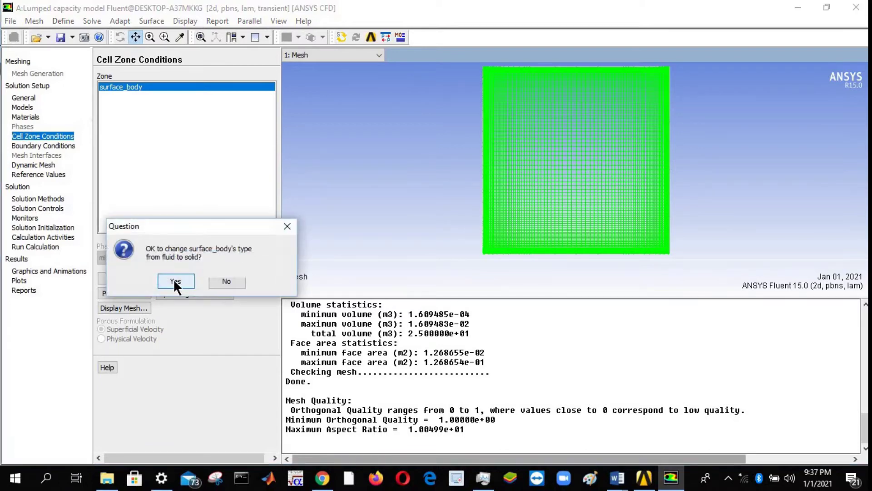
{"action": "left_click", "coordinate": [176, 281]}
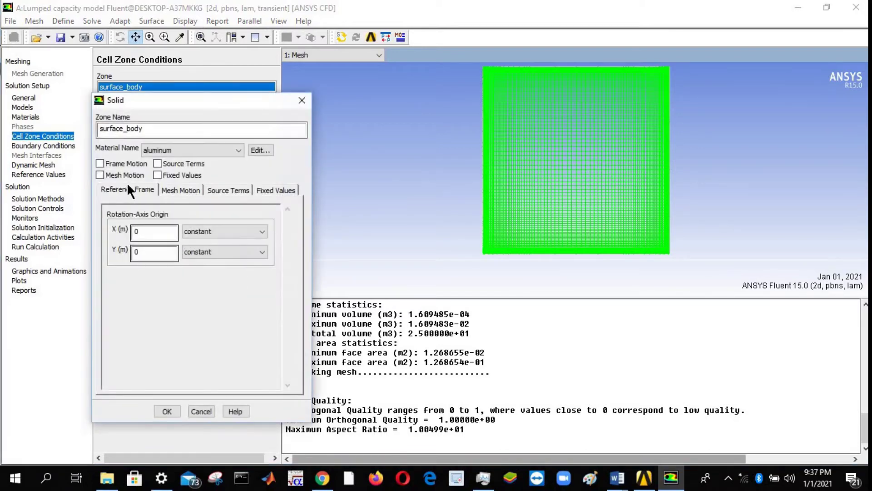
{"action": "left_click", "coordinate": [164, 151]}
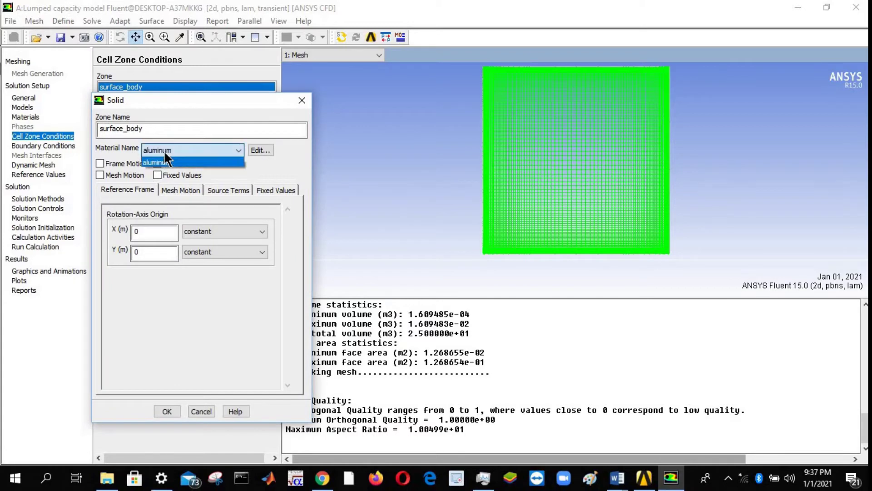
{"action": "left_click", "coordinate": [155, 152]}
{"action": "left_click", "coordinate": [203, 410]}
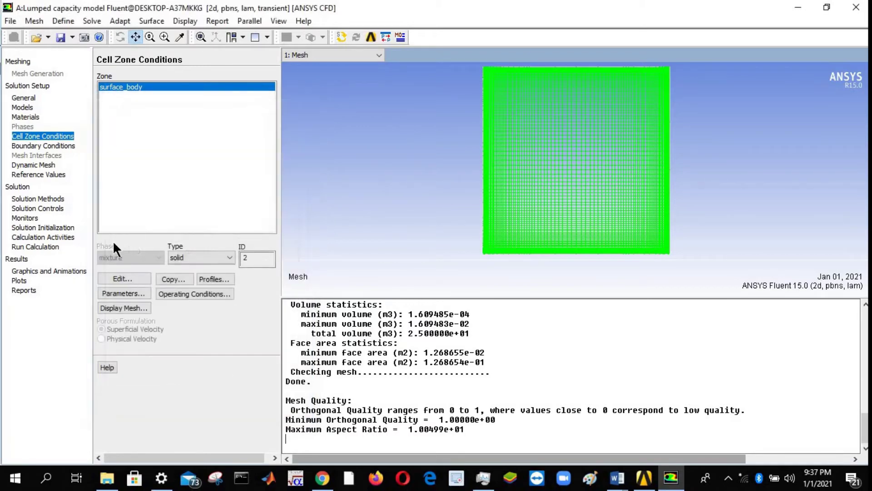
Open the wall boundary conditions of the "sides" zone and set its thermal condition to Convection
{"action": "left_click", "coordinate": [21, 146]}
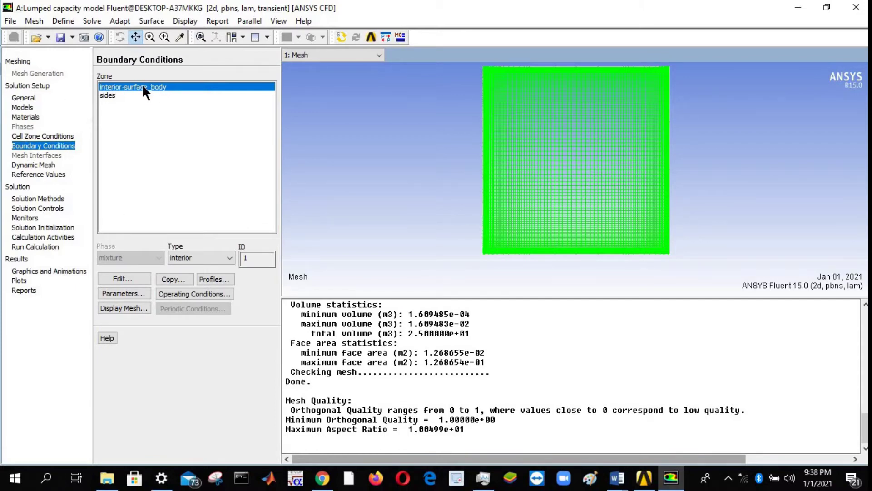
{"action": "left_click", "coordinate": [109, 95]}
{"action": "left_click", "coordinate": [129, 279]}
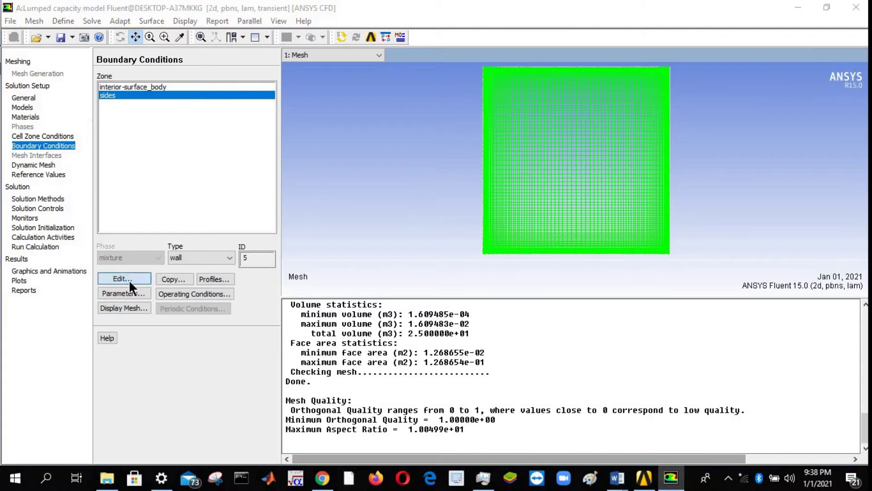
{"action": "left_click", "coordinate": [73, 246]}
{"action": "left_click_drag", "start_coordinate": [149, 171], "coordinate": [214, 129]}
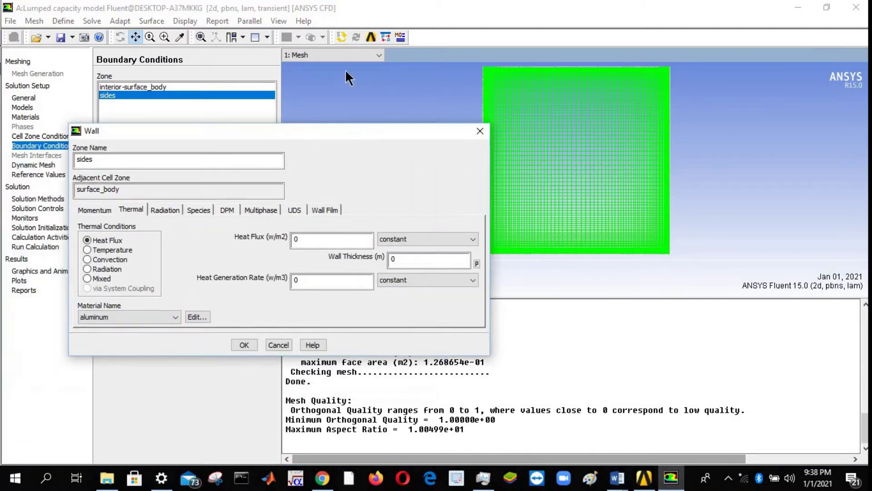
{"action": "left_click_drag", "start_coordinate": [349, 79], "coordinate": [351, 64]}
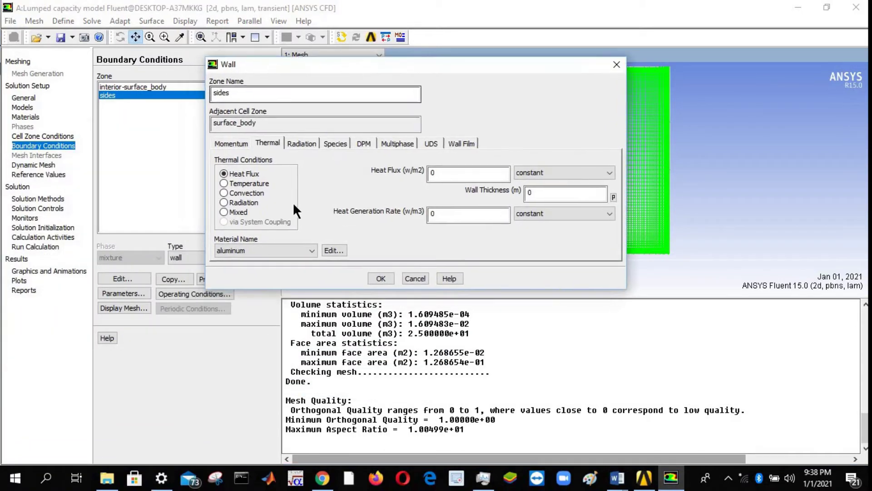
{"action": "left_click", "coordinate": [244, 193]}
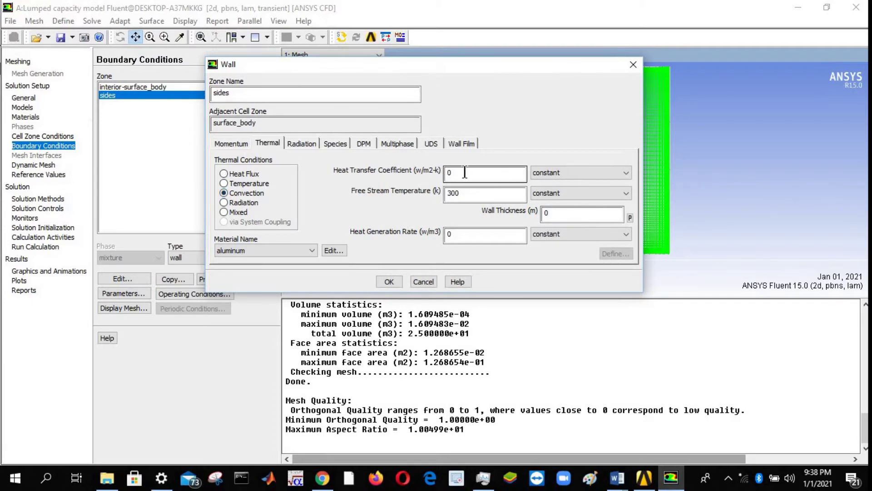
Select the wall's heat transfer coefficient for entry, and highlight 30W/m²K and the 300K temperature in the Lumped_Capacity_Model Word document
{"action": "left_click_drag", "start_coordinate": [464, 171], "coordinate": [424, 191]}
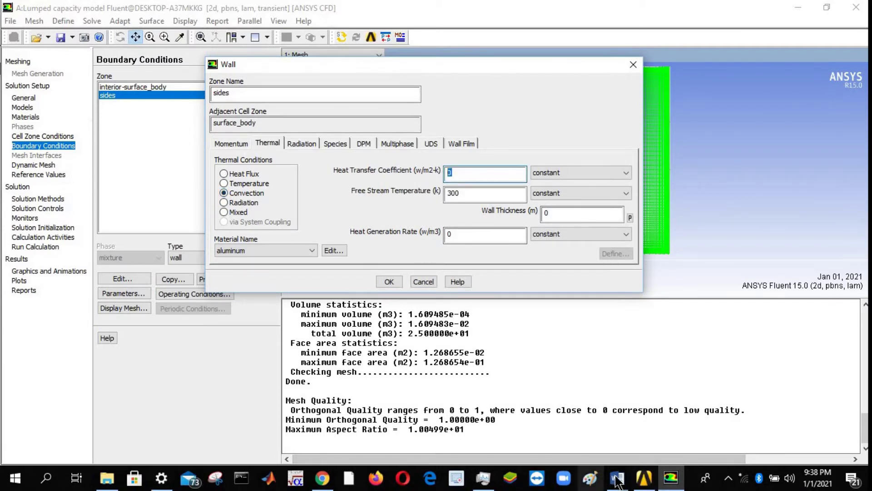
{"action": "mouse_move", "coordinate": [617, 477]}
{"action": "left_click", "coordinate": [648, 433]}
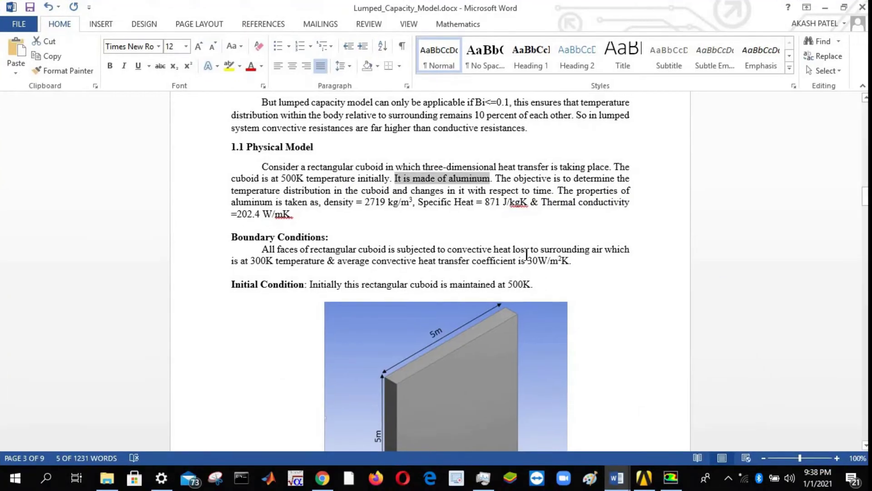
{"action": "left_click_drag", "start_coordinate": [528, 260], "coordinate": [575, 261]}
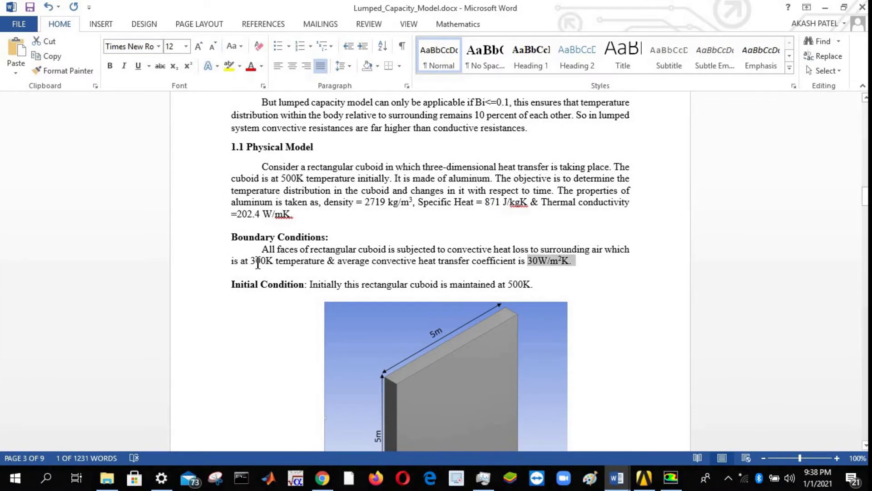
{"action": "left_click_drag", "start_coordinate": [250, 260], "coordinate": [372, 261]}
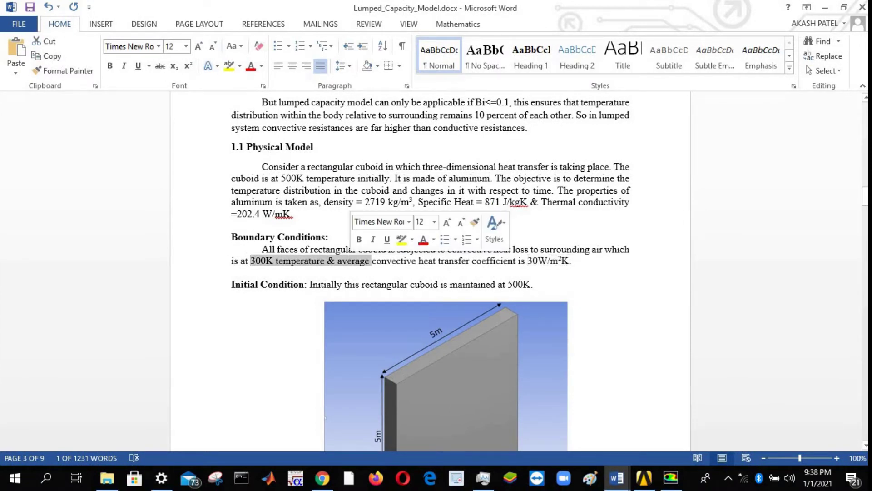
Return to Fluent and set the "sides" wall's heat transfer coefficient to 30 W/m²K
{"action": "left_click", "coordinate": [830, 7]}
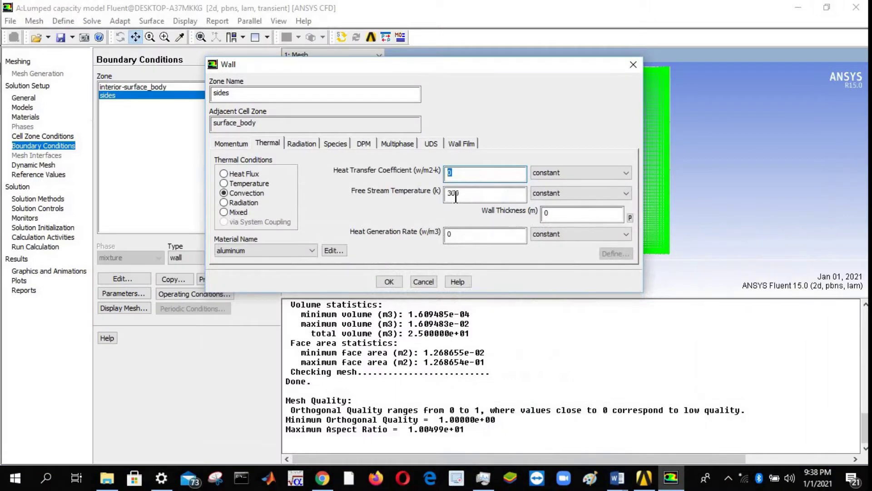
{"action": "double_click", "coordinate": [454, 173]}
{"action": "type", "text": "30"}
{"action": "left_click", "coordinate": [394, 278]}
Review the dynamic mesh, reference values, solution methods, solution controls and monitors settings
{"action": "left_click", "coordinate": [33, 164]}
{"action": "left_click", "coordinate": [35, 175]}
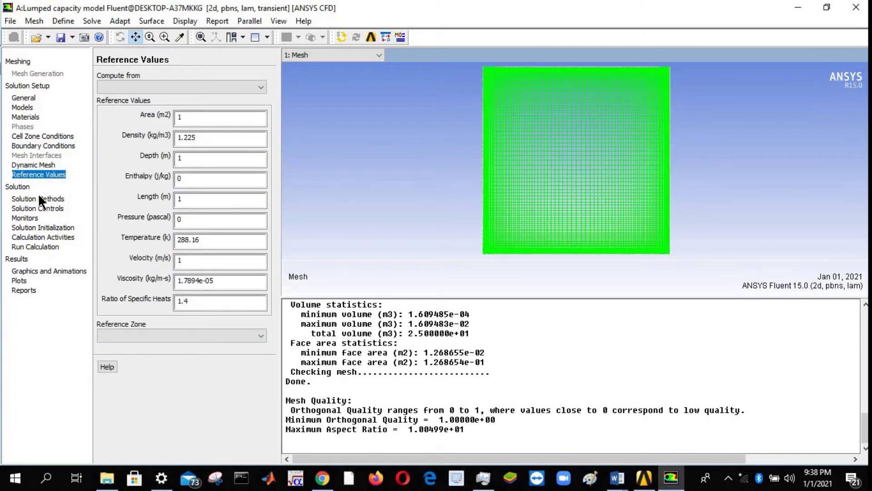
{"action": "left_click", "coordinate": [38, 197]}
{"action": "left_click", "coordinate": [40, 208]}
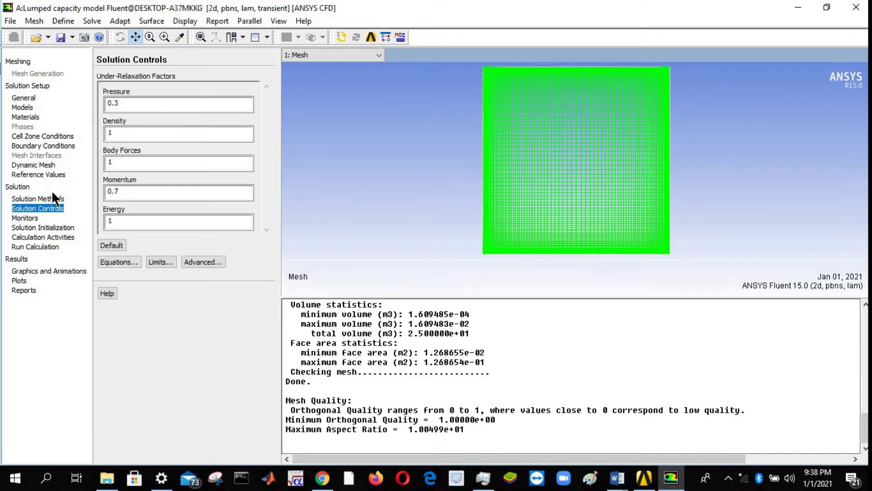
{"action": "left_click", "coordinate": [51, 198]}
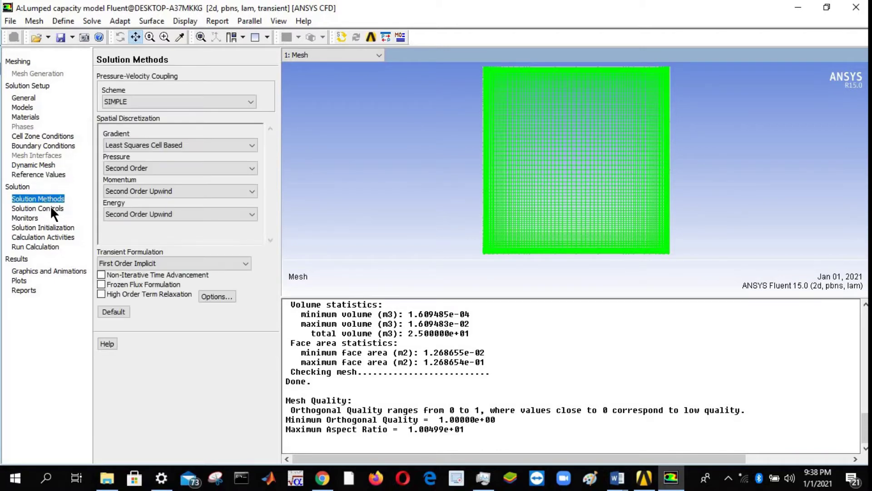
{"action": "left_click", "coordinate": [51, 207]}
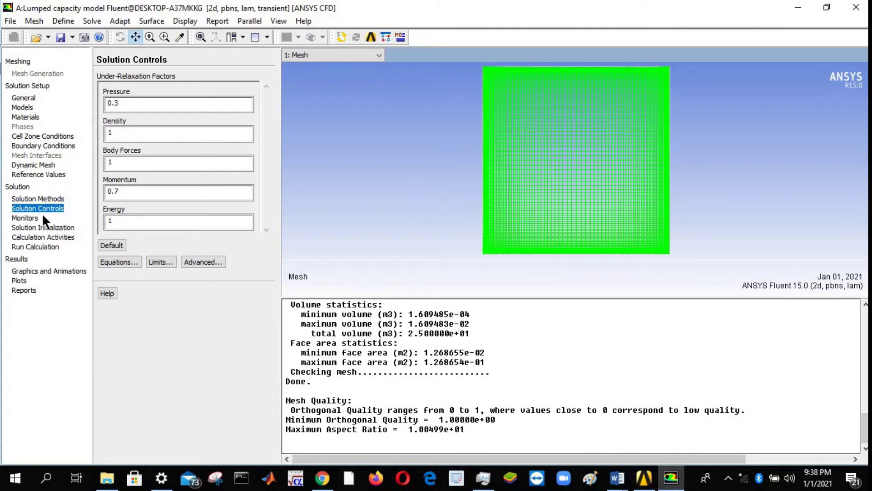
{"action": "left_click", "coordinate": [43, 218]}
Set the initialization reference frame to Absolute, and highlight the 500K initial condition in the Lumped_Capacity_Model Word document
{"action": "left_click", "coordinate": [41, 227]}
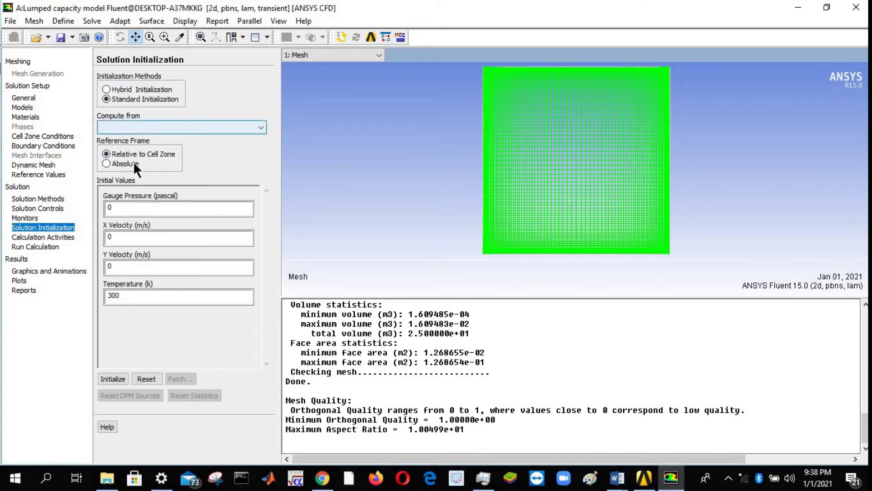
{"action": "left_click", "coordinate": [115, 163]}
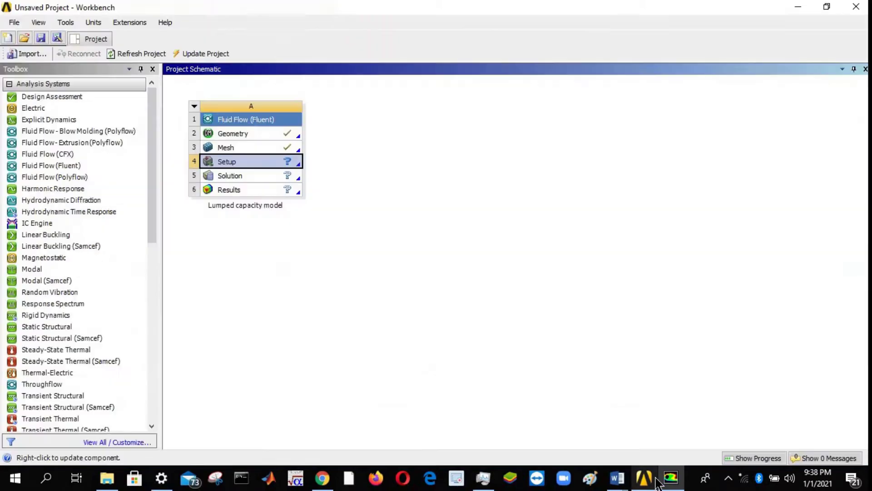
{"action": "left_click", "coordinate": [654, 479]}
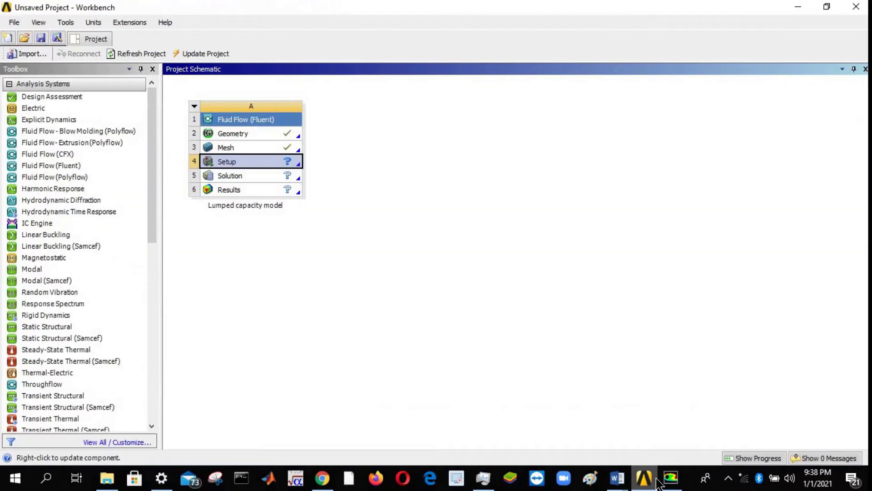
{"action": "mouse_move", "coordinate": [618, 478]}
{"action": "left_click", "coordinate": [656, 433]}
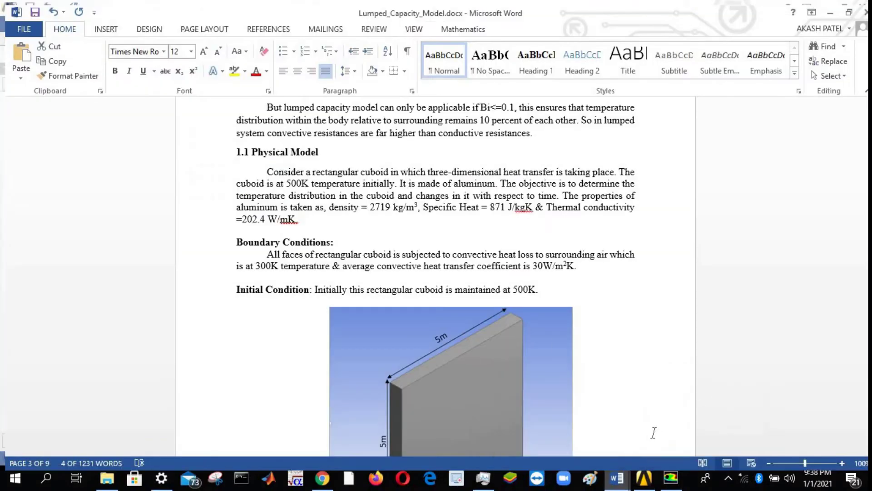
{"action": "left_click", "coordinate": [513, 284]}
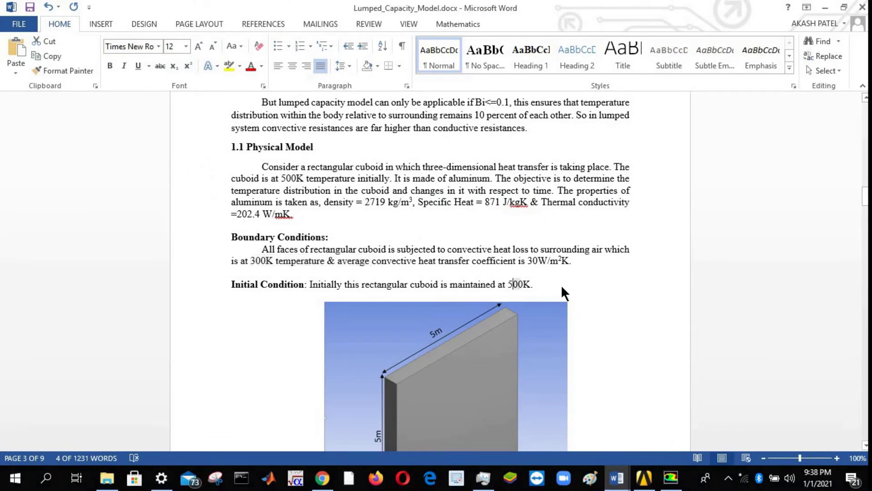
{"action": "left_click_drag", "start_coordinate": [512, 284], "coordinate": [562, 287]}
{"action": "left_click", "coordinate": [826, 7]}
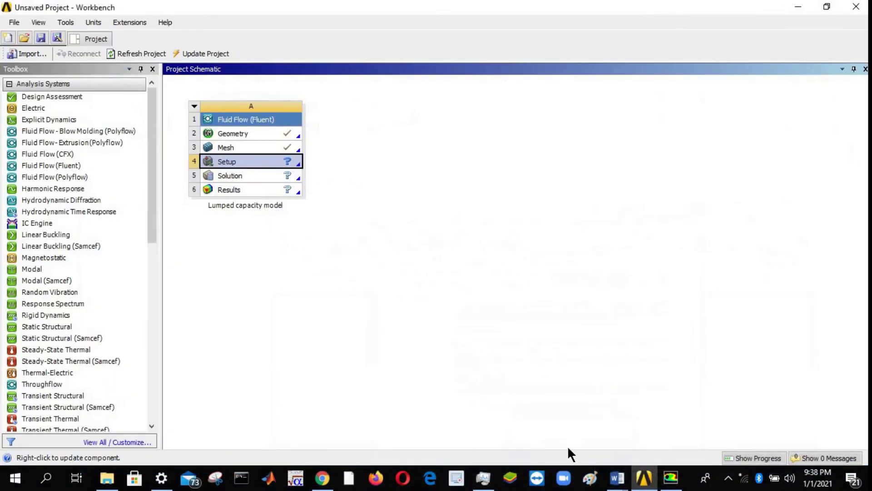
Back in Fluent, set the initial temperature to 500 K and initialize the solution, discarding the unsaved data
{"action": "left_click", "coordinate": [671, 481]}
{"action": "left_click_drag", "start_coordinate": [127, 296], "coordinate": [75, 292]}
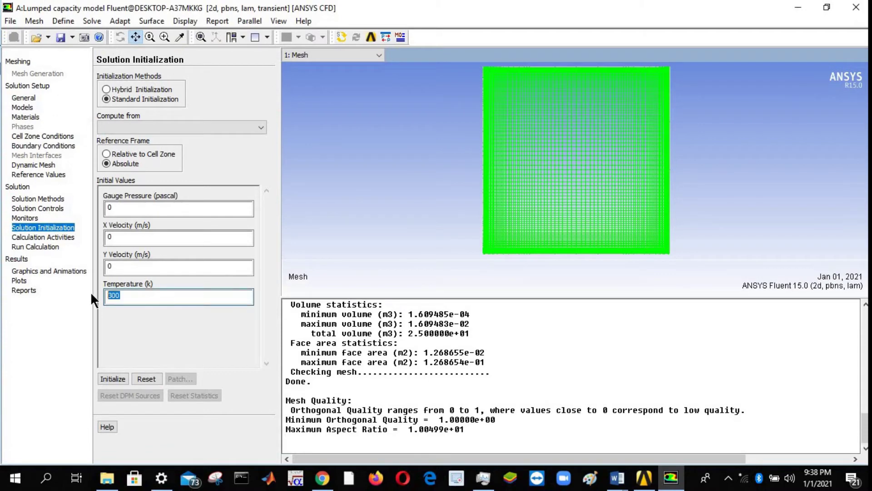
{"action": "type", "text": "5."}
{"action": "type", "text": "00"}
{"action": "left_click", "coordinate": [113, 378]}
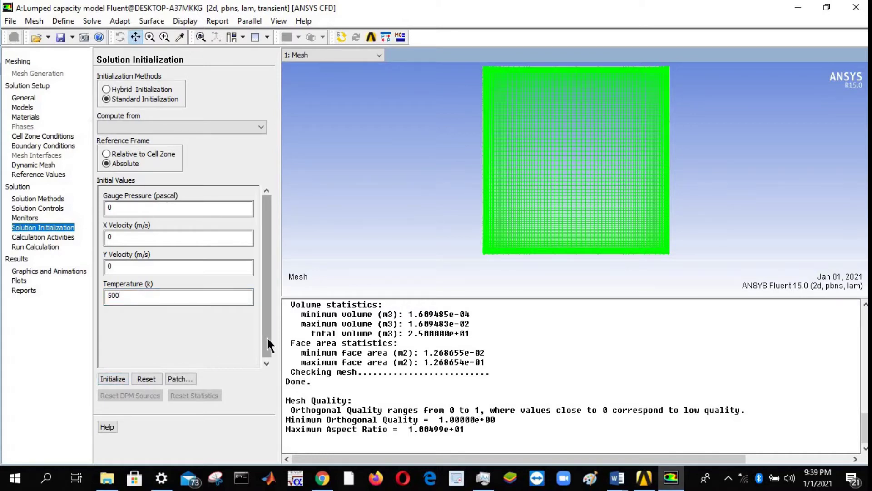
{"action": "left_click", "coordinate": [110, 379]}
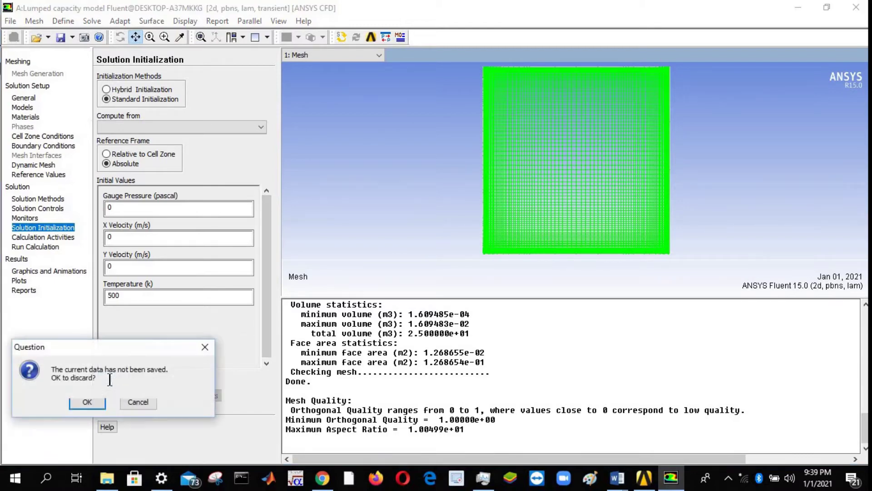
{"action": "left_click", "coordinate": [91, 401]}
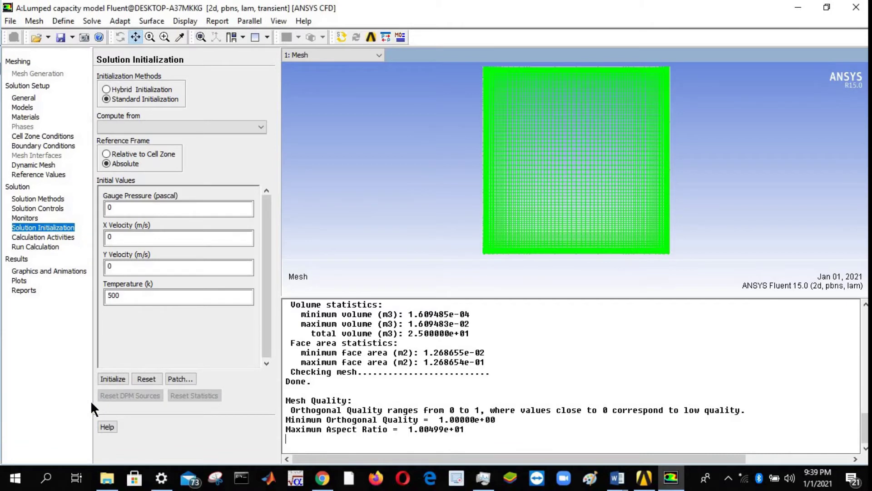
Display contours of static temperature to check the initialized temperature field
{"action": "left_click", "coordinate": [39, 236]}
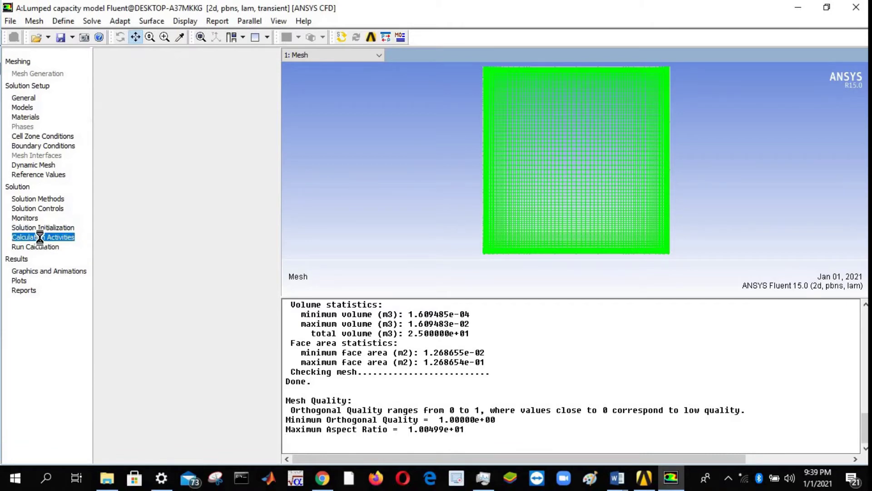
{"action": "left_click", "coordinate": [35, 272]}
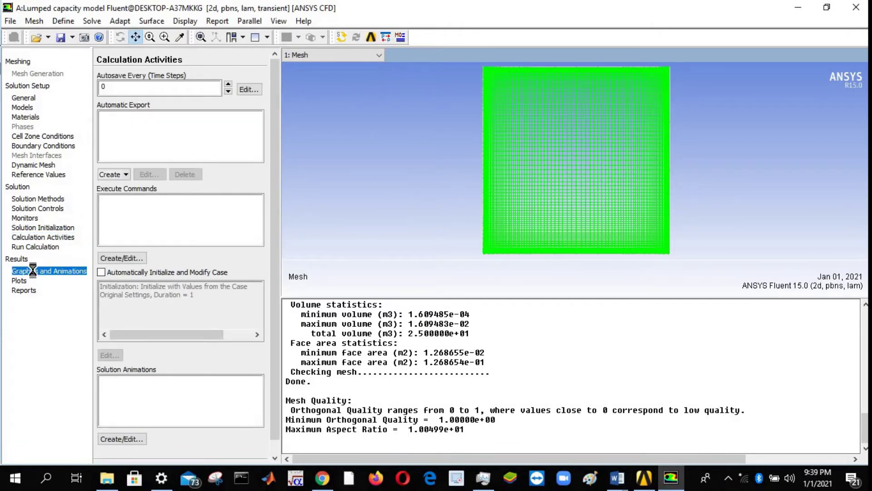
{"action": "left_click", "coordinate": [113, 95]}
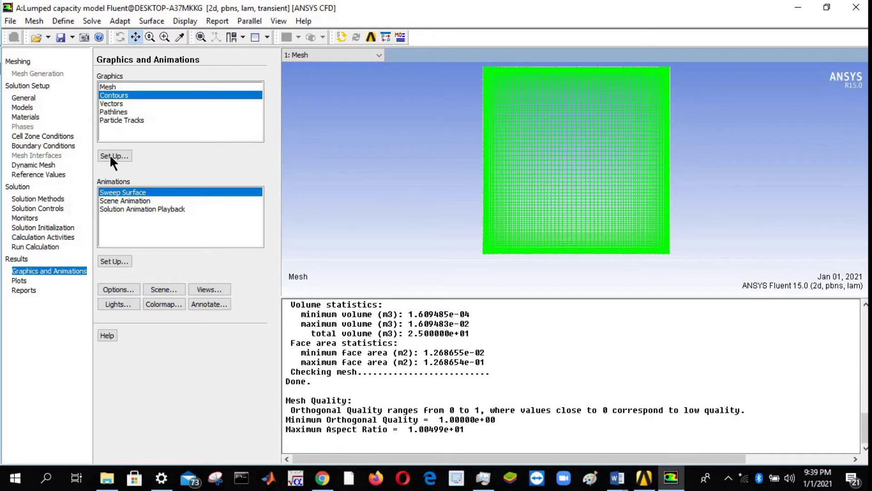
{"action": "left_click", "coordinate": [110, 154]}
{"action": "left_click", "coordinate": [129, 61]}
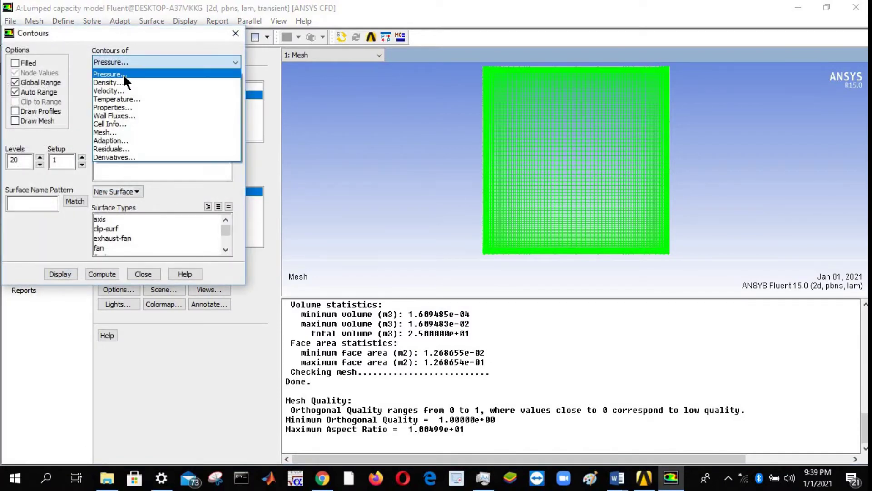
{"action": "left_click", "coordinate": [124, 99]}
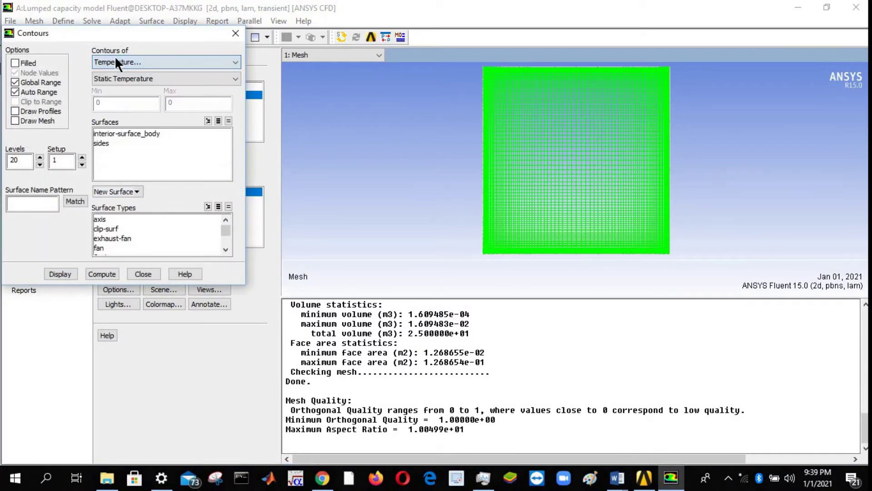
{"action": "left_click", "coordinate": [55, 275]}
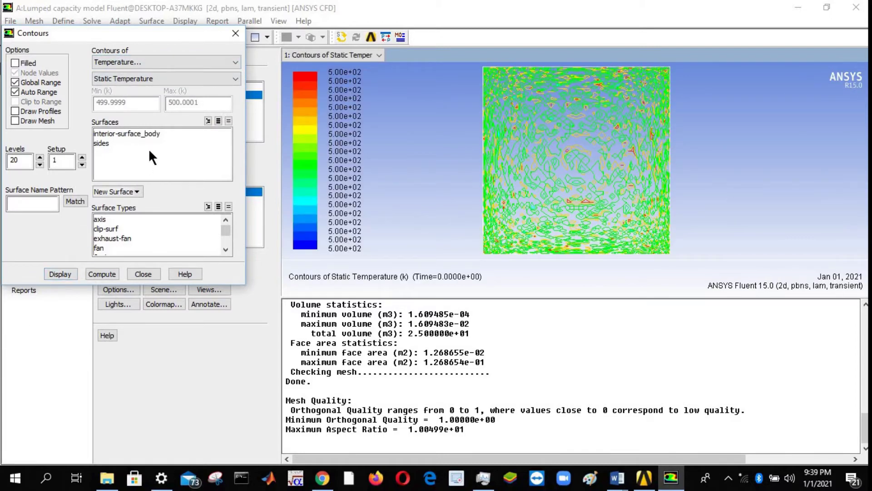
{"action": "left_click", "coordinate": [235, 33]}
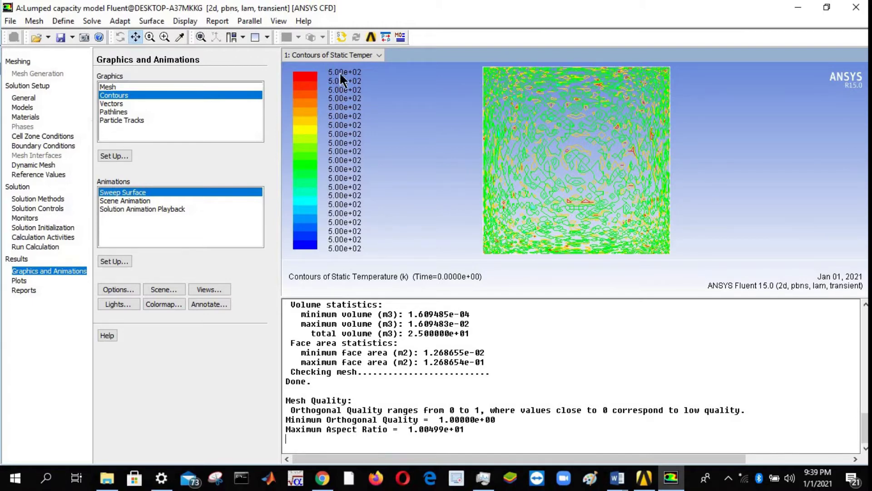
Keep the time stepping method Fixed and set the time step size to 0.01 s for the calculation
{"action": "left_click", "coordinate": [29, 247]}
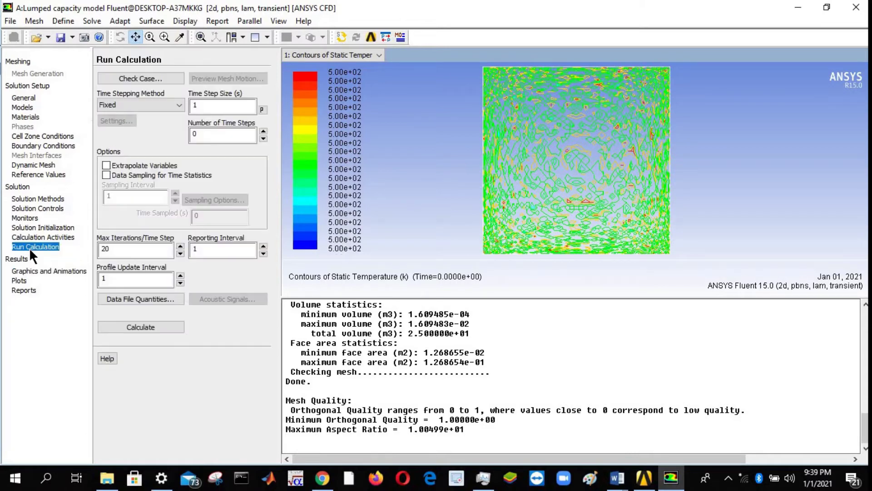
{"action": "left_click", "coordinate": [132, 109]}
{"action": "left_click", "coordinate": [132, 109]}
{"action": "double_click", "coordinate": [211, 106]}
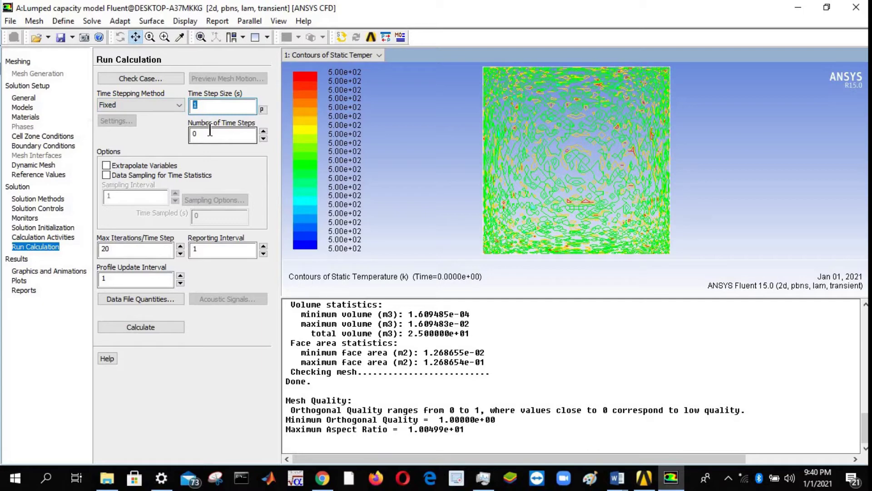
{"action": "type", "text": "0.01"}
Examine the Temperature vs Distance plot and its time instants in the Lumped_Capacity_Model Word document
{"action": "mouse_move", "coordinate": [617, 478]}
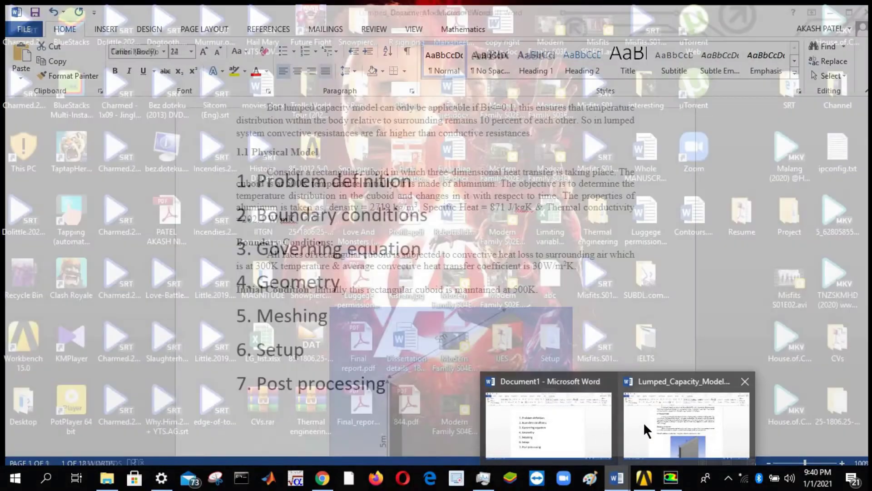
{"action": "left_click", "coordinate": [643, 421]}
{"action": "scroll", "coordinate": [595, 333], "scroll_direction": "down", "scroll_amount": 5}
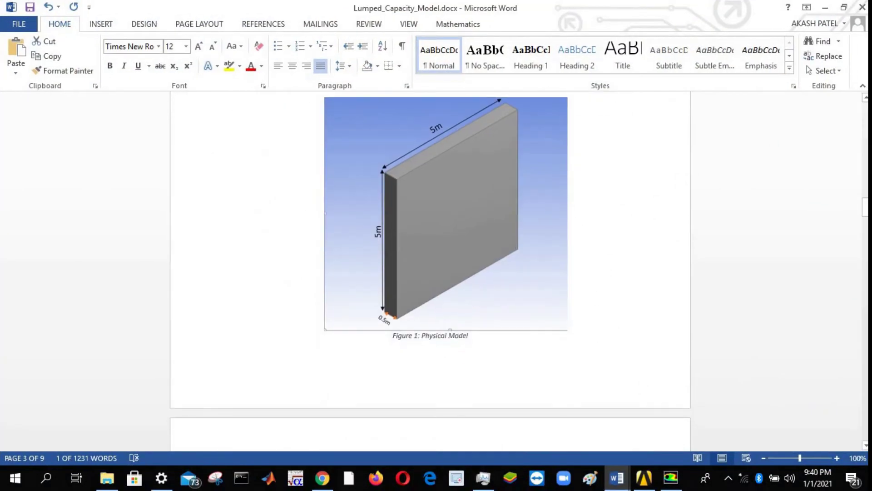
{"action": "left_click_drag", "start_coordinate": [865, 213], "coordinate": [865, 340]}
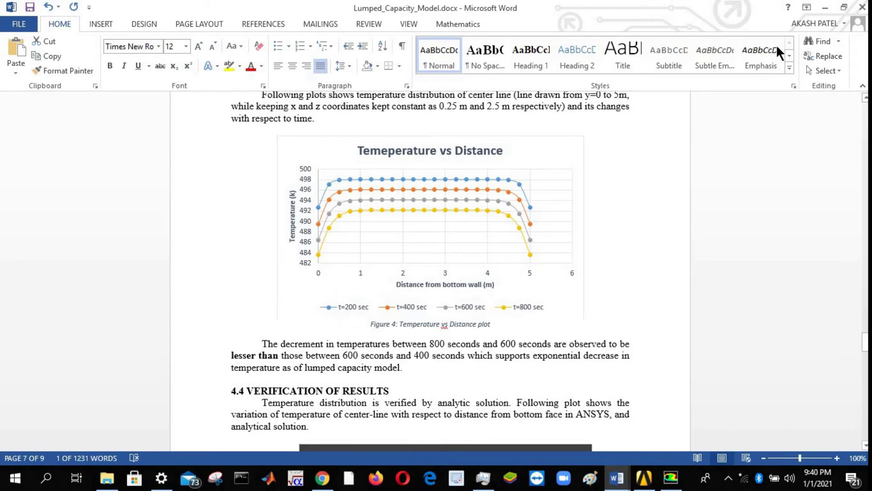
{"action": "left_click", "coordinate": [825, 8]}
Set the number of time steps to 20000 in Fluent, and run the calculation briefly before cancelling it
{"action": "left_click", "coordinate": [199, 108]}
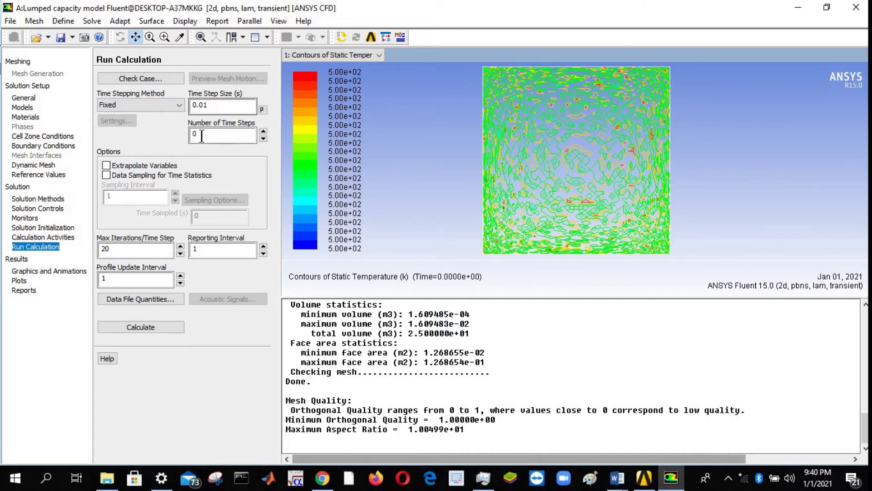
{"action": "key", "text": "Tab"}
{"action": "type", "text": "20000"}
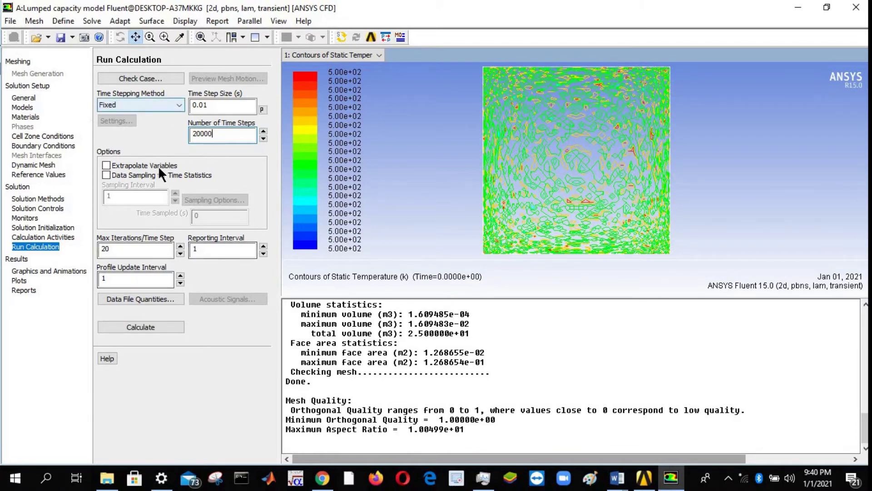
{"action": "left_click", "coordinate": [115, 328]}
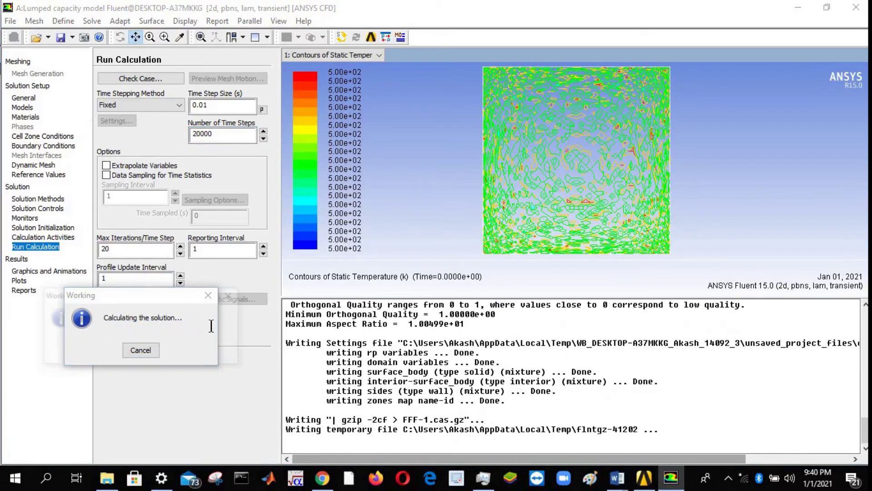
{"action": "left_click", "coordinate": [140, 350]}
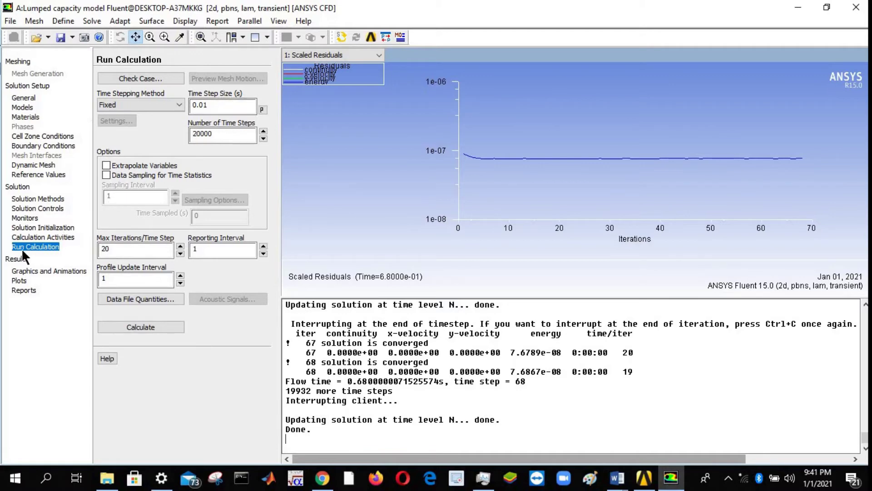
Reinitialize the solution using standard initialization with a temperature of 500 K
{"action": "left_click", "coordinate": [41, 237]}
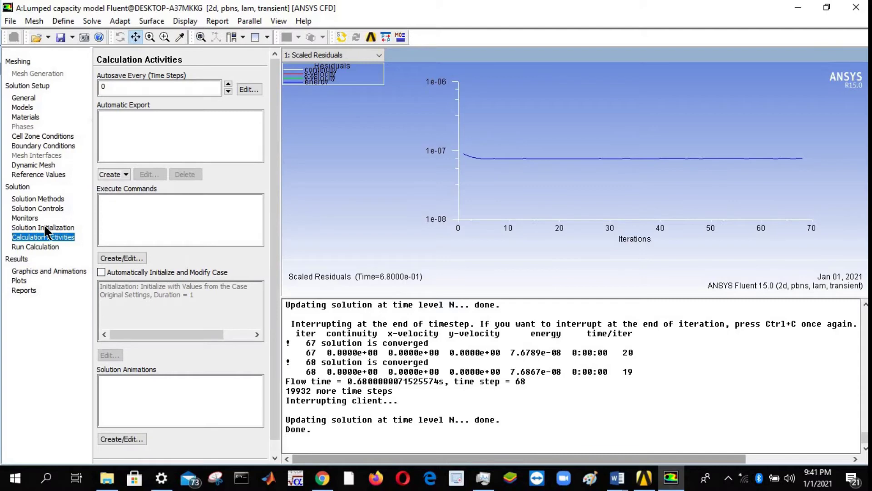
{"action": "left_click", "coordinate": [45, 227]}
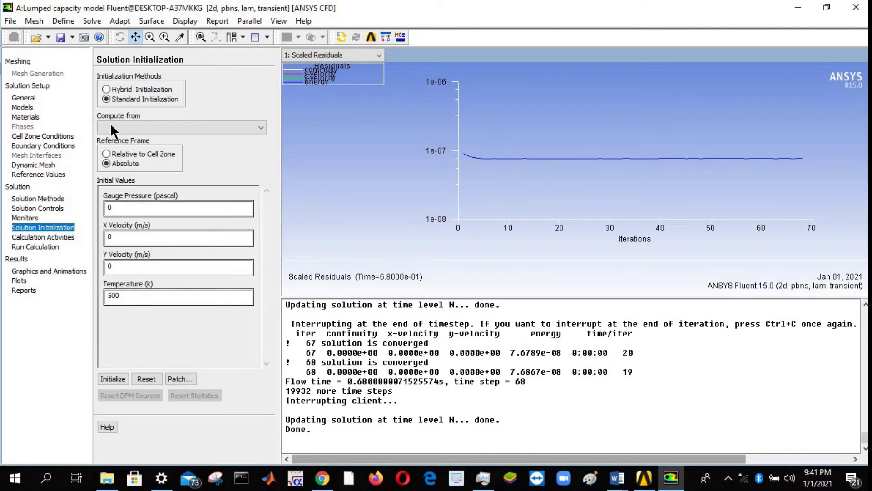
{"action": "left_click", "coordinate": [113, 377]}
{"action": "left_click", "coordinate": [88, 400]}
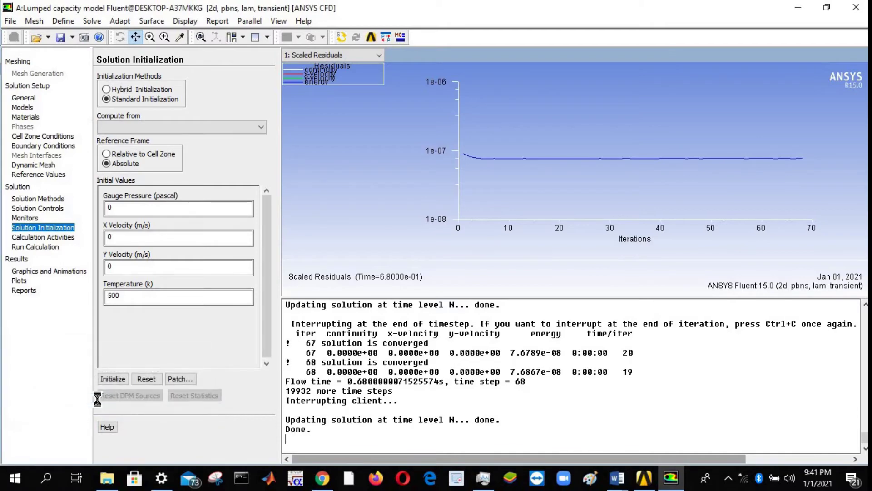
Set the time step size to 0.1 s and the number of time steps to 2000, and run the calculation
{"action": "left_click", "coordinate": [30, 247]}
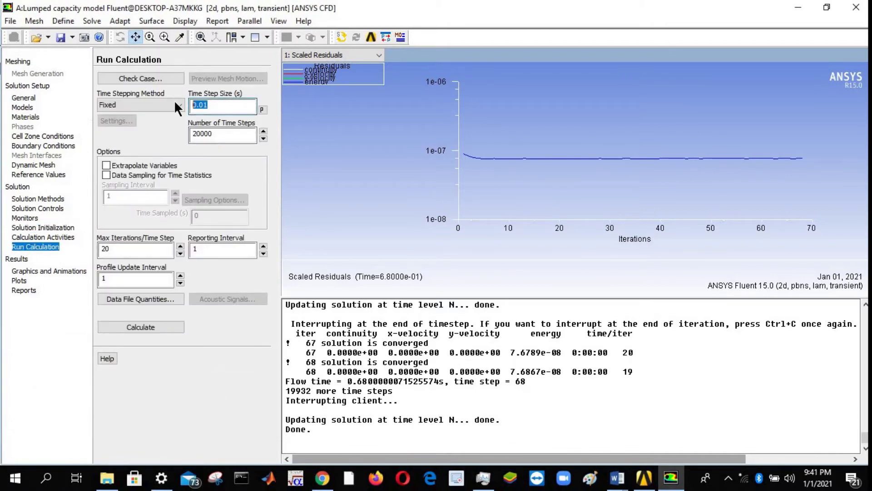
{"action": "type", "text": "0.1"}
{"action": "double_click", "coordinate": [218, 135]}
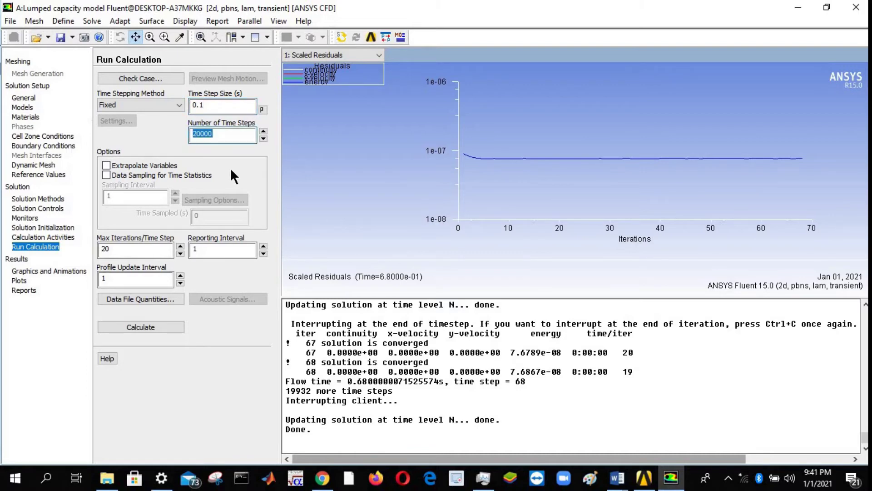
{"action": "type", "text": "2000"}
{"action": "left_click", "coordinate": [145, 326]}
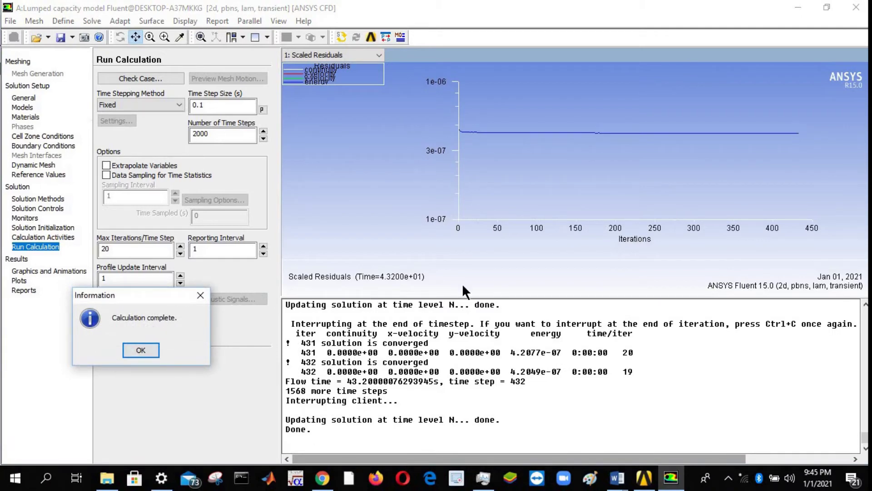
{"action": "left_click", "coordinate": [141, 351]}
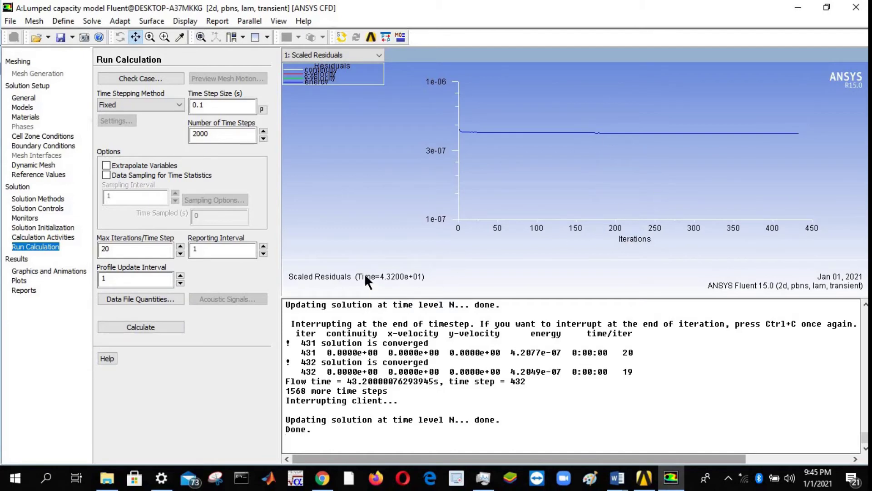
{"action": "left_click", "coordinate": [400, 281]}
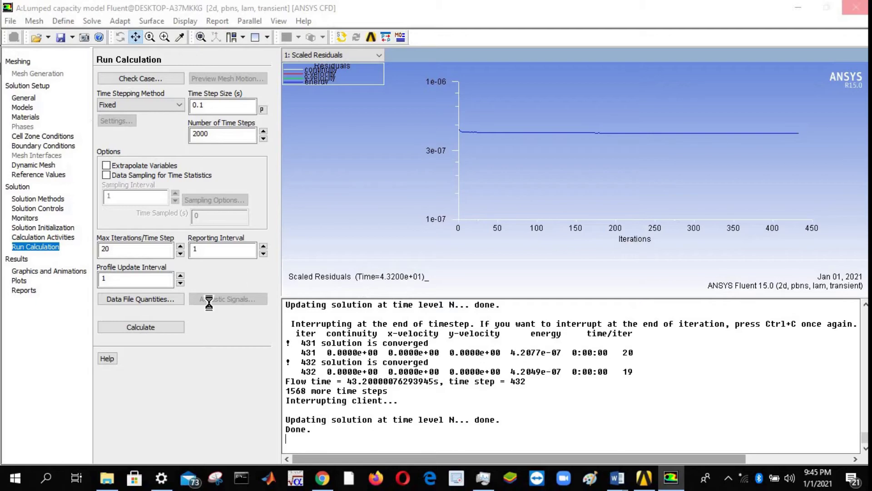
Display filled contours of static temperature for the calculated solution
{"action": "left_click", "coordinate": [31, 271]}
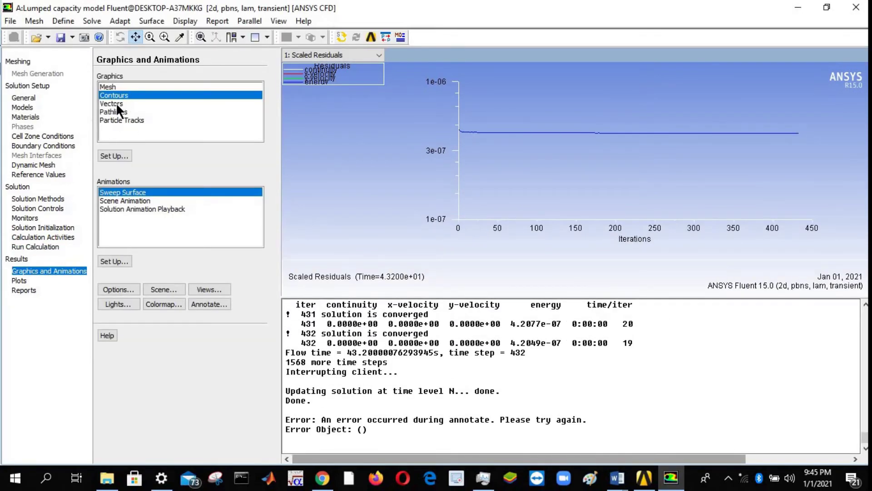
{"action": "left_click", "coordinate": [114, 155]}
{"action": "left_click_drag", "start_coordinate": [128, 28], "coordinate": [201, 59]}
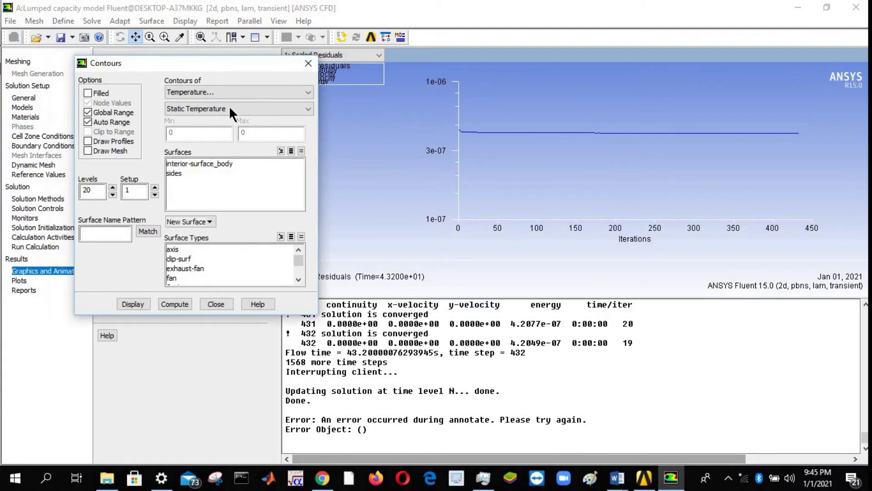
{"action": "left_click", "coordinate": [126, 305]}
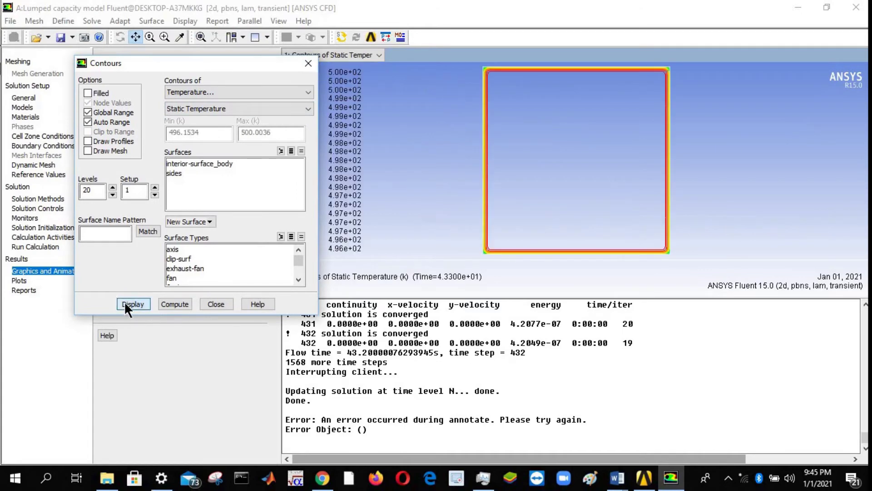
{"action": "left_click", "coordinate": [88, 93]}
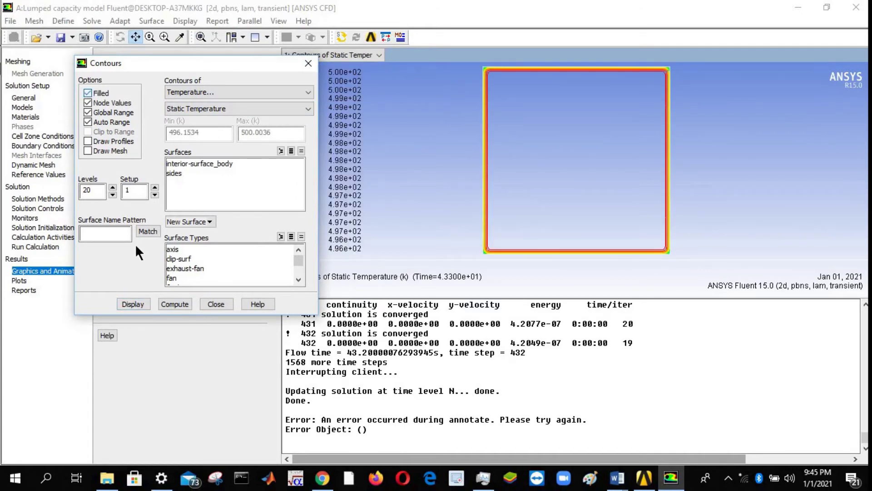
{"action": "left_click", "coordinate": [132, 303]}
{"action": "left_click_drag", "start_coordinate": [204, 61], "coordinate": [189, 204]}
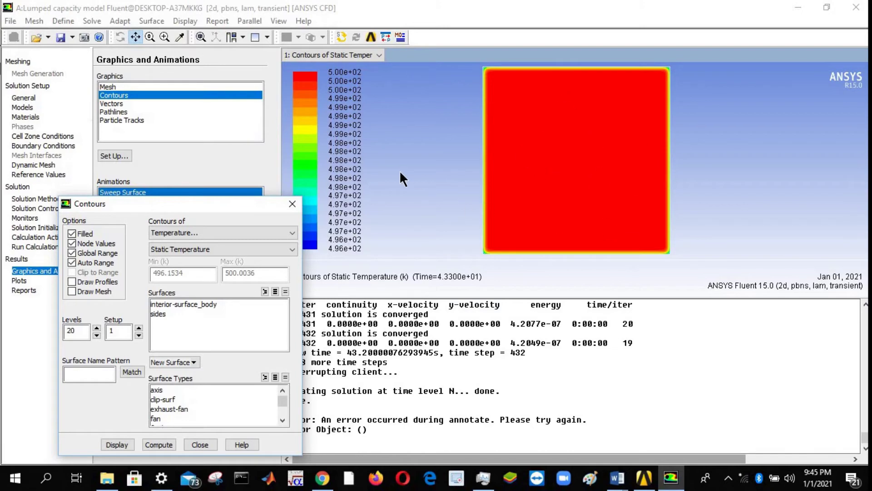
{"action": "left_click_drag", "start_coordinate": [158, 208], "coordinate": [161, 100]}
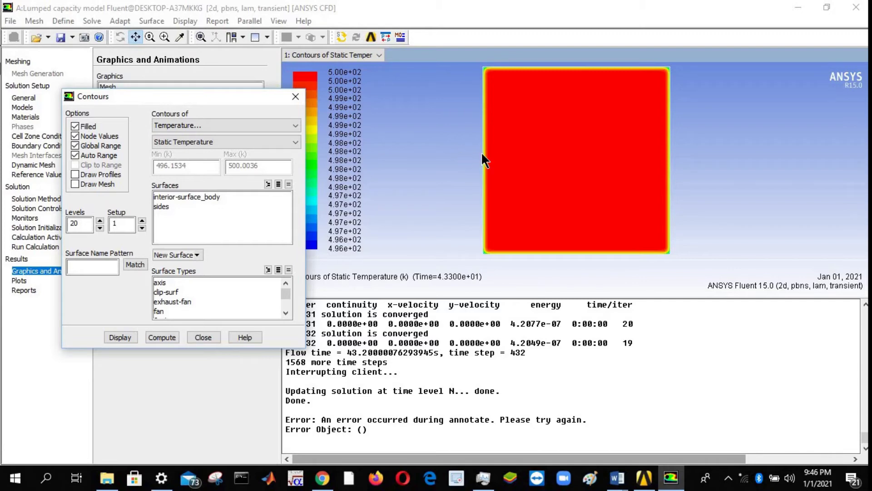
{"action": "left_click", "coordinate": [502, 154]}
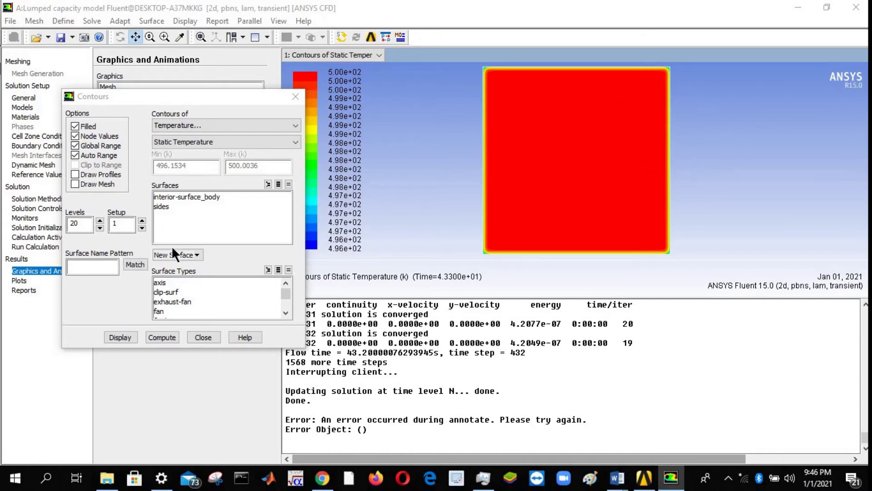
Start a new line surface and set its first end point to x0 = 0 m, y0 = 2.5 m
{"action": "left_click", "coordinate": [182, 253]}
{"action": "left_click", "coordinate": [184, 287]}
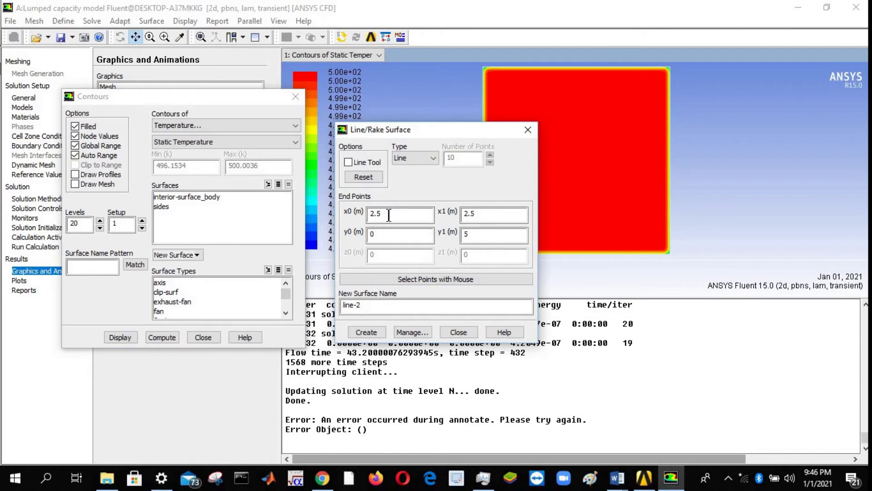
{"action": "left_click_drag", "start_coordinate": [389, 215], "coordinate": [359, 218]}
{"action": "left_click_drag", "start_coordinate": [393, 132], "coordinate": [394, 217]}
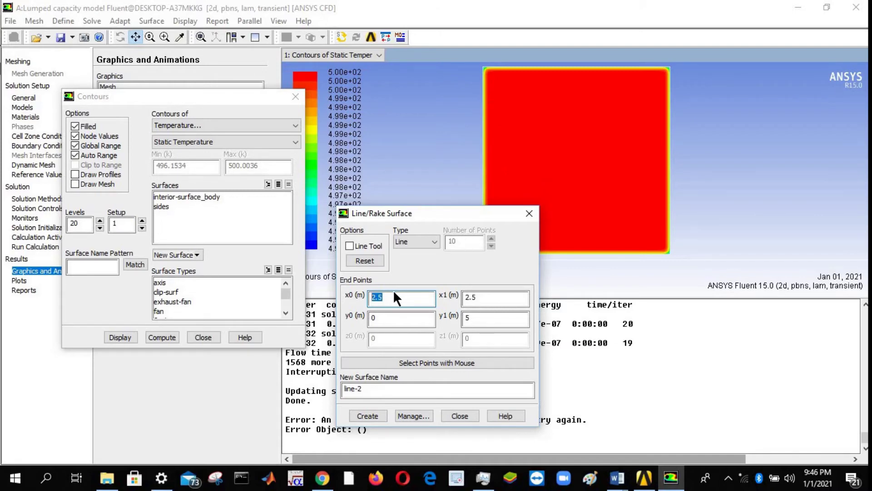
{"action": "type", "text": "0"}
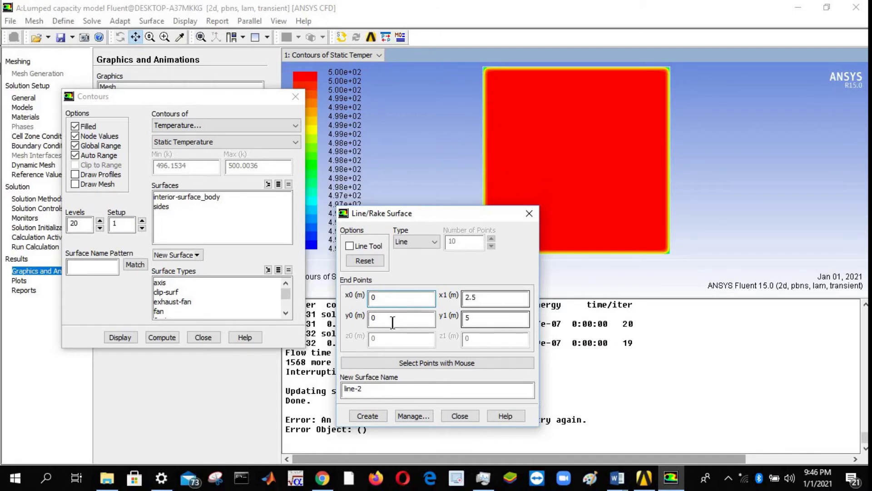
{"action": "double_click", "coordinate": [384, 320]}
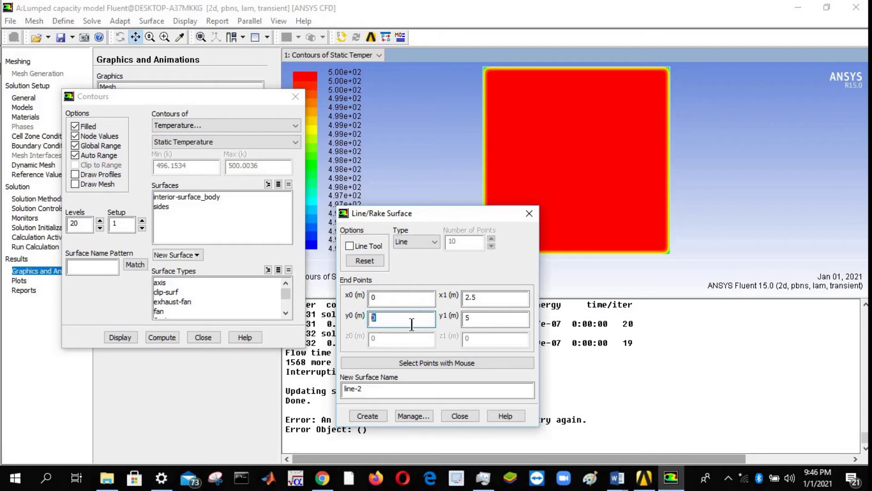
{"action": "type", "text": "0"}
{"action": "key", "text": "BackSpace"}
{"action": "type", "text": "2.5"}
Set the line's second end point to x1 = 5 m, y1 = 2.5 m, create the surface and close the contour setup
{"action": "double_click", "coordinate": [481, 297]}
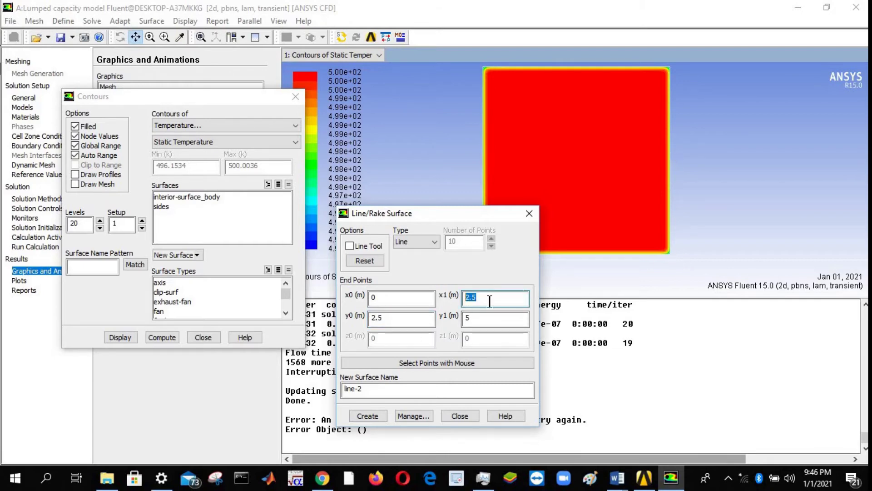
{"action": "type", "text": "5"}
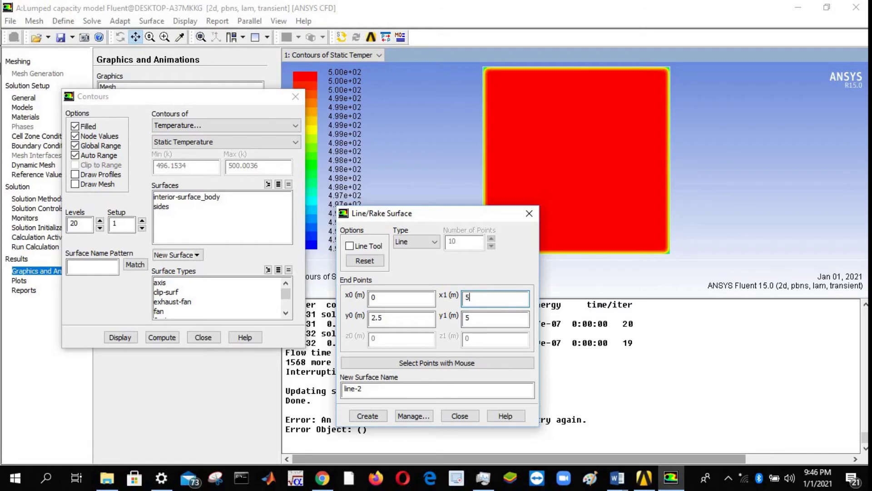
{"action": "double_click", "coordinate": [476, 323]}
{"action": "type", "text": "2.5"}
{"action": "left_click", "coordinate": [381, 416]}
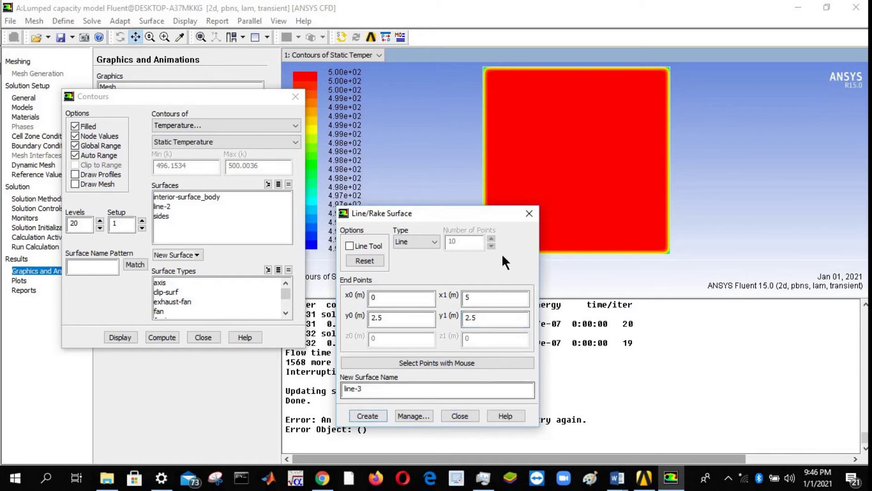
{"action": "left_click", "coordinate": [529, 213]}
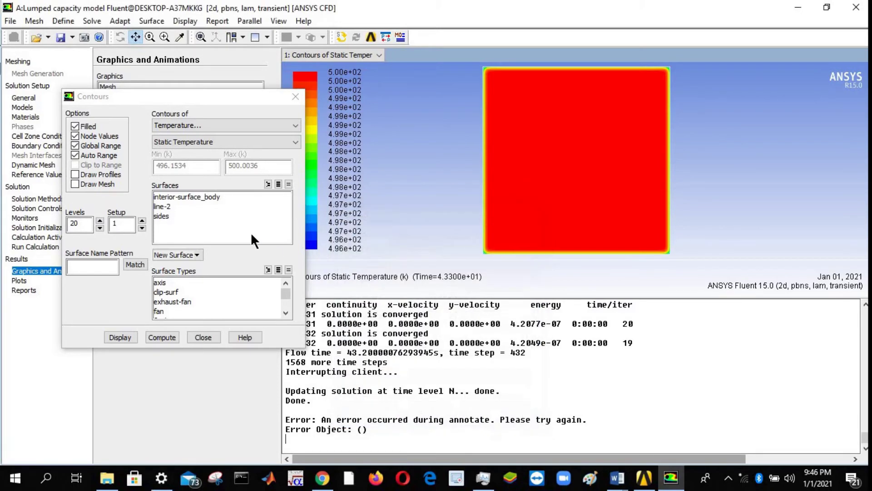
{"action": "left_click", "coordinate": [291, 95]}
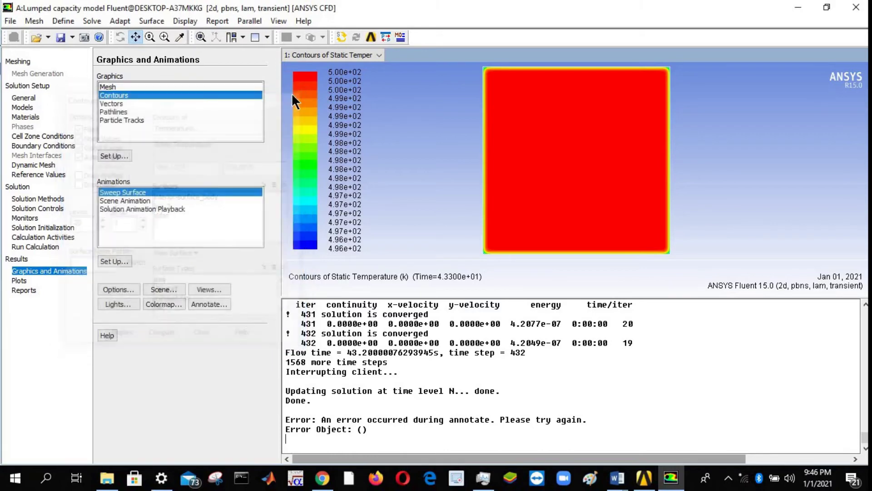
Plot static temperature against position along line-2 in an XY plot
{"action": "left_click", "coordinate": [19, 281]}
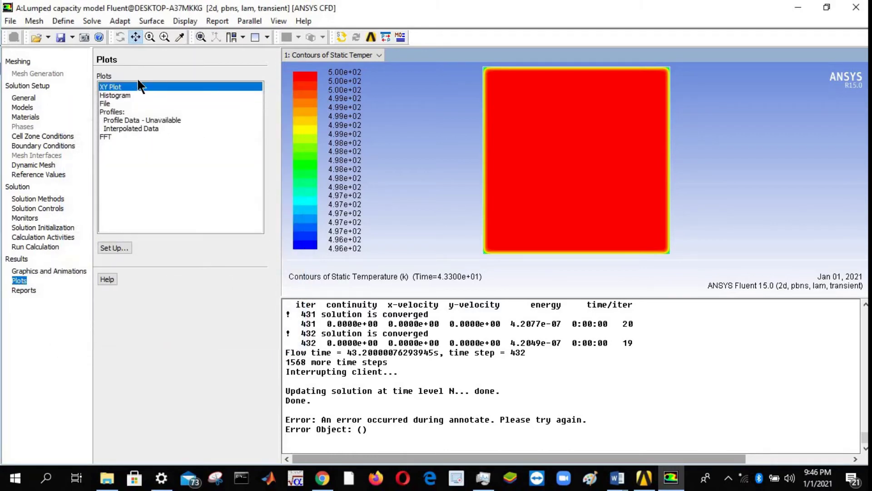
{"action": "left_click", "coordinate": [115, 248]}
{"action": "left_click", "coordinate": [153, 253]}
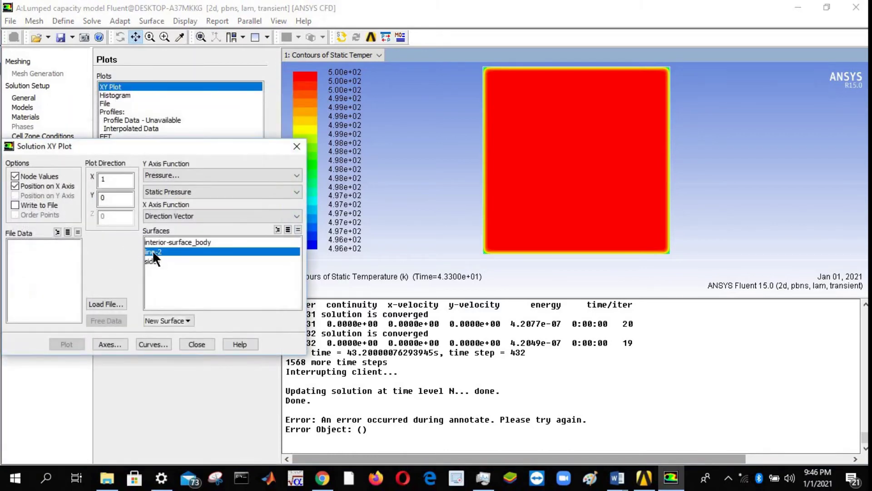
{"action": "left_click", "coordinate": [165, 177]}
{"action": "left_click", "coordinate": [166, 213]}
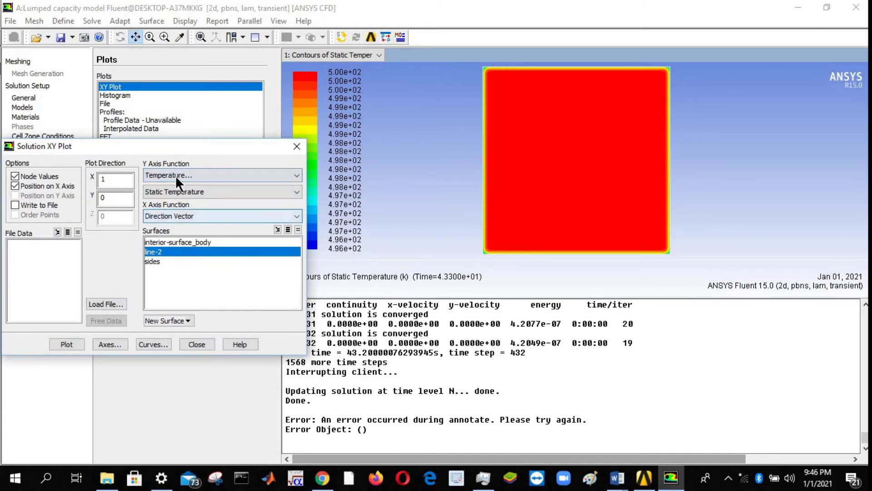
{"action": "left_click", "coordinate": [64, 344]}
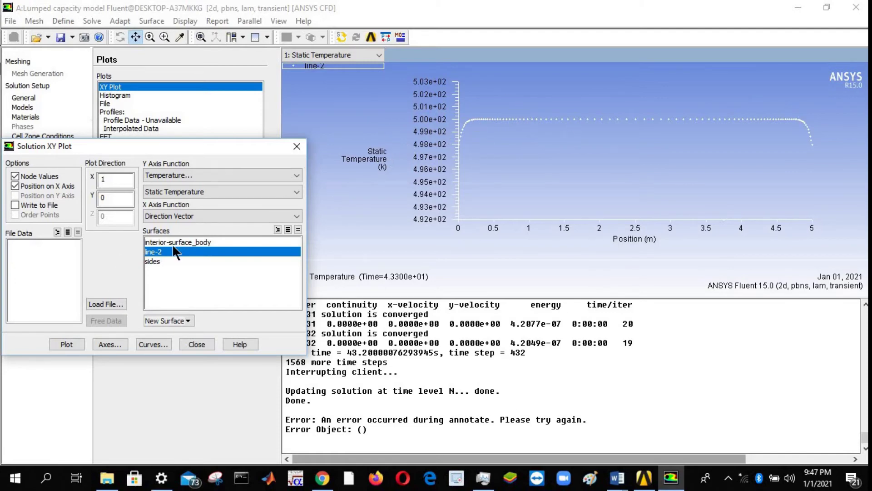
Switch the XY plot to file output and choose the Lumped folder inside Channel as the destination
{"action": "left_click", "coordinate": [15, 205]}
{"action": "left_click", "coordinate": [72, 343]}
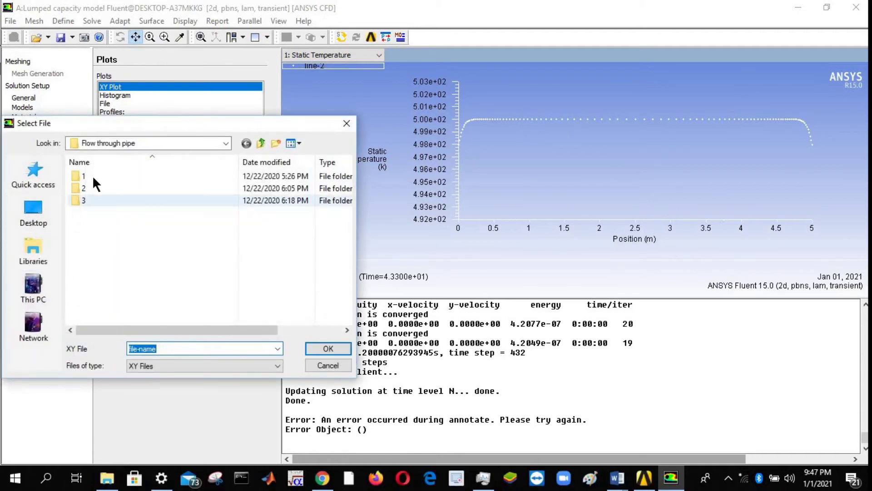
{"action": "left_click", "coordinate": [93, 145]}
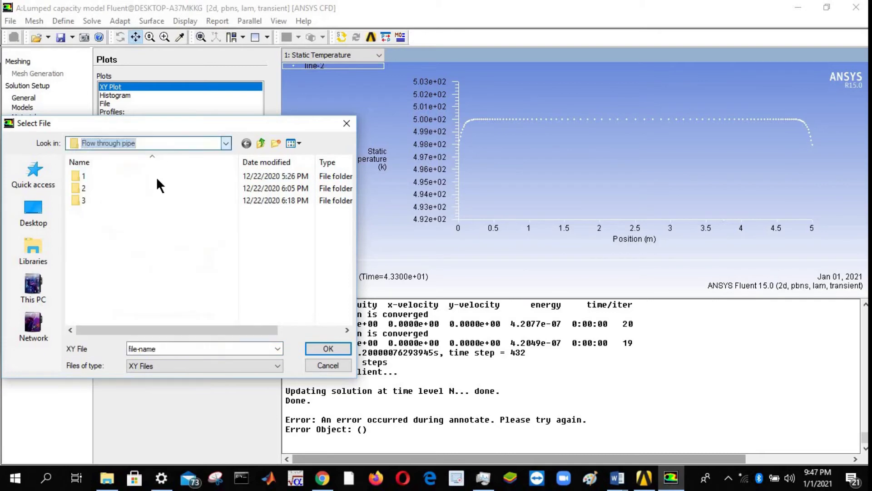
{"action": "left_click", "coordinate": [154, 140]}
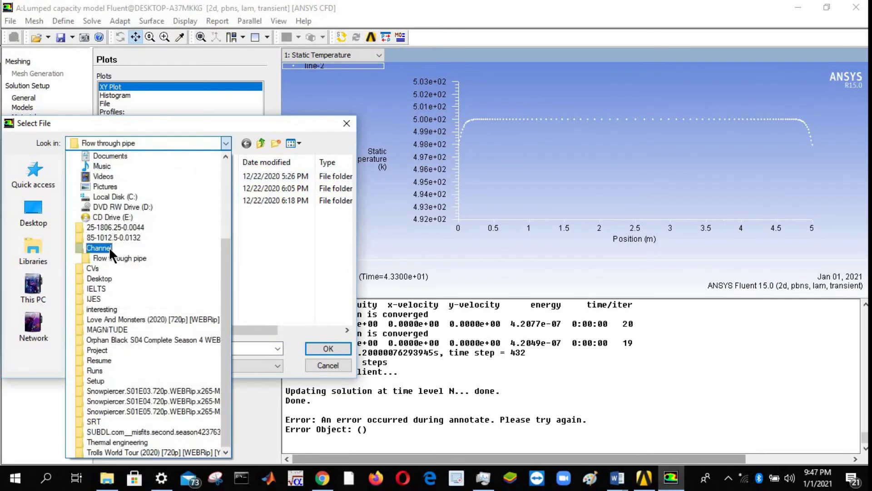
{"action": "left_click", "coordinate": [109, 247]}
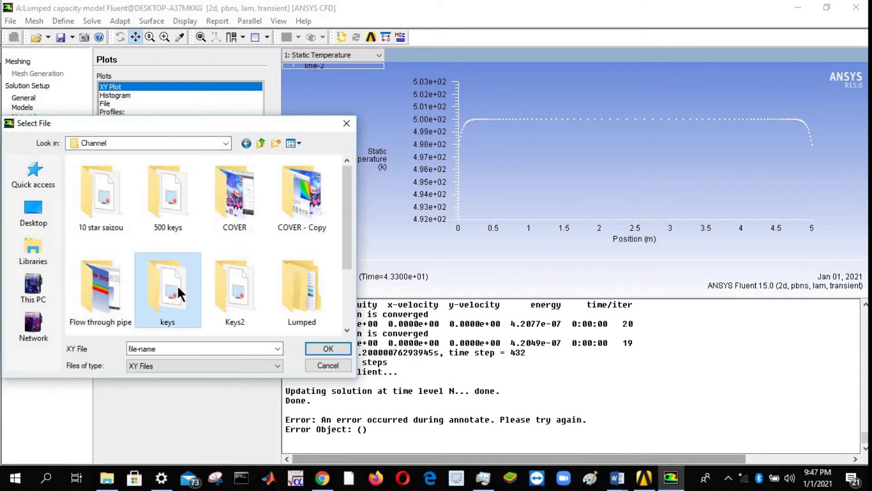
{"action": "double_click", "coordinate": [290, 285]}
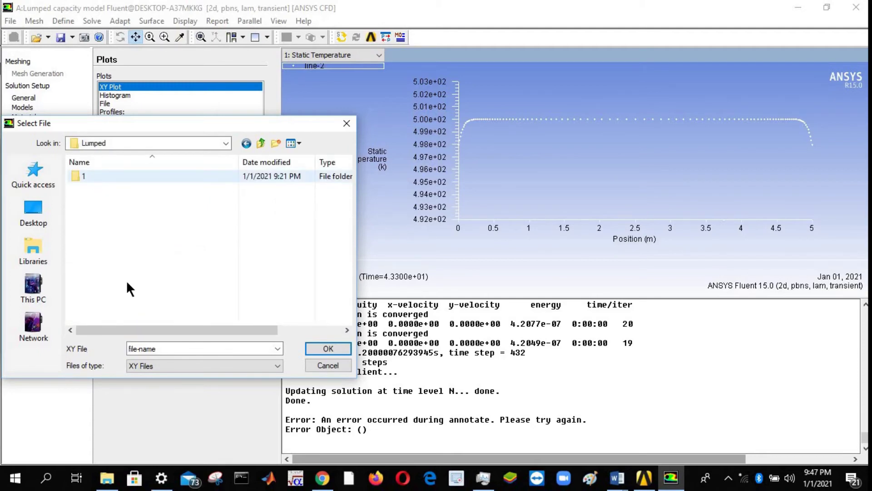
Name the XY data file "Temp 43.3 sec" and save it
{"action": "double_click", "coordinate": [157, 348]}
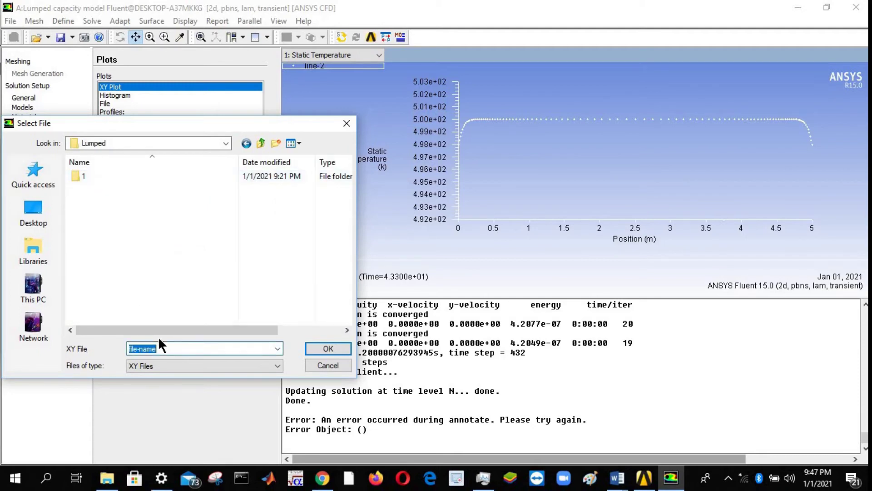
{"action": "type", "text": "Temp 43 sec"}
{"action": "key", "text": "Left"}
{"action": "key", "text": "Left"}
{"action": "key", "text": "Left"}
{"action": "key", "text": "Left"}
{"action": "type", "text": ".3"}
{"action": "key", "text": "Return"}
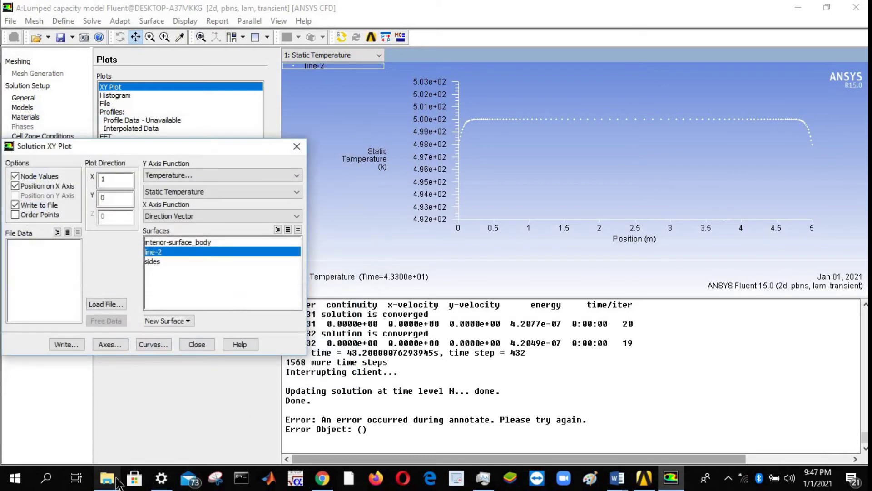
Switch to Excel 2013 with a blank workbook open
{"action": "left_click", "coordinate": [3, 485]}
{"action": "type", "text": "excel"}
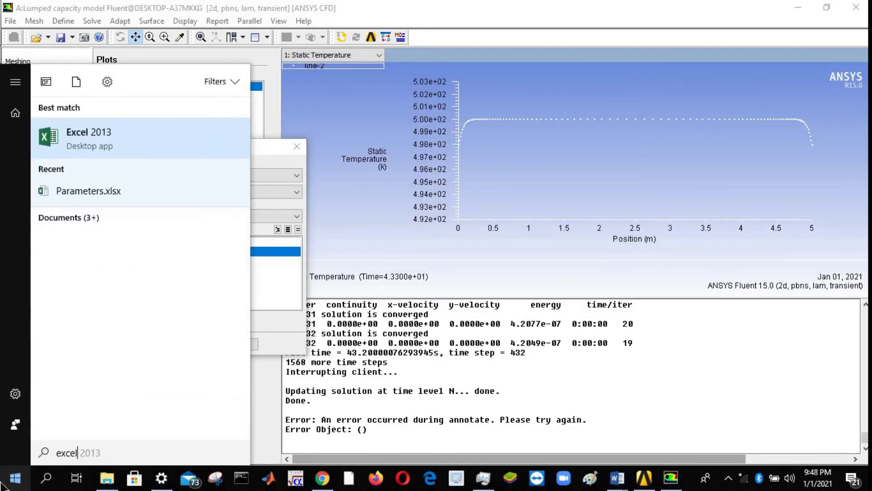
{"action": "left_click", "coordinate": [9, 484]}
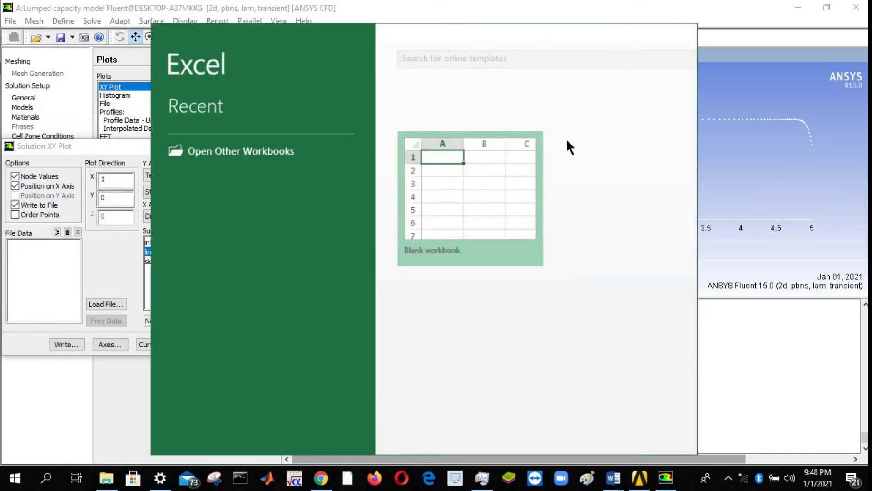
{"action": "left_click", "coordinate": [674, 44]}
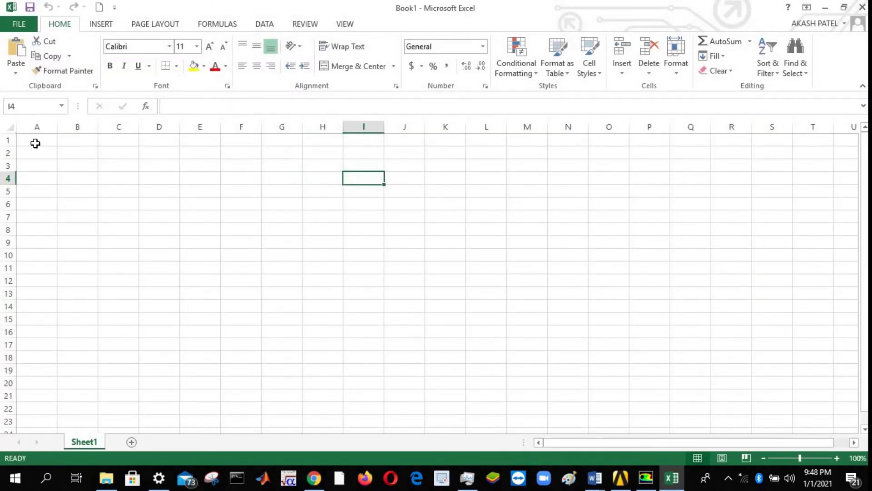
{"action": "left_click", "coordinate": [35, 142]}
Browse for a file to open in the Lumped folder inside Channel on the Desktop
{"action": "left_click", "coordinate": [19, 25]}
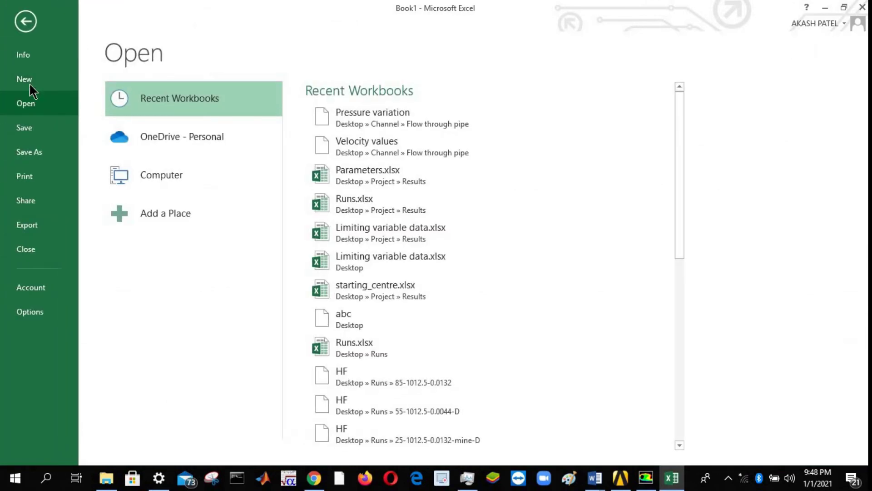
{"action": "left_click", "coordinate": [27, 82]}
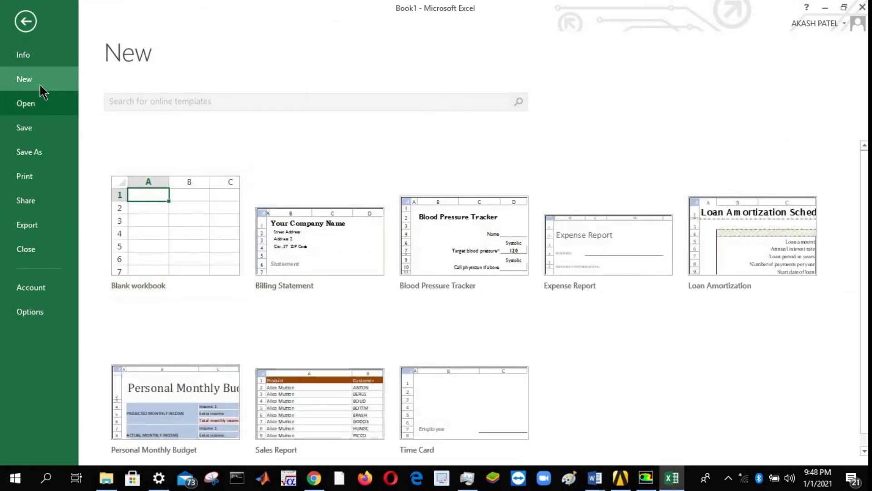
{"action": "left_click", "coordinate": [54, 106]}
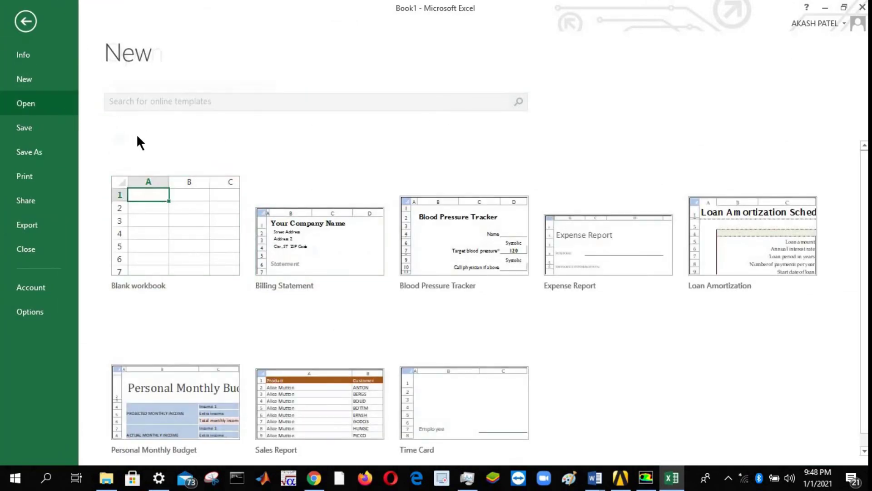
{"action": "left_click", "coordinate": [196, 175]}
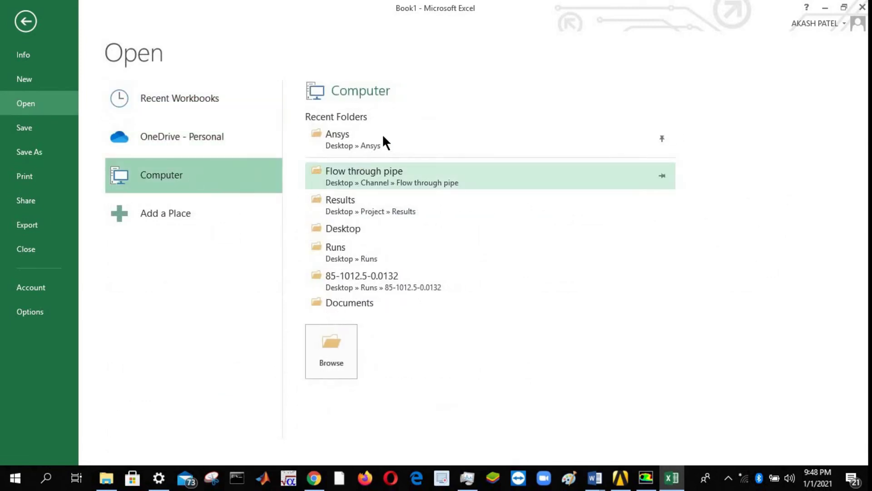
{"action": "left_click", "coordinate": [361, 227]}
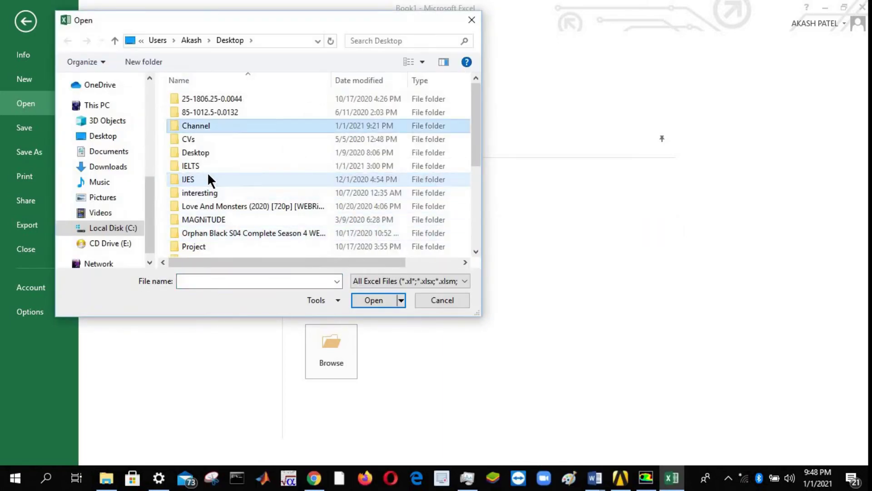
{"action": "double_click", "coordinate": [195, 127]}
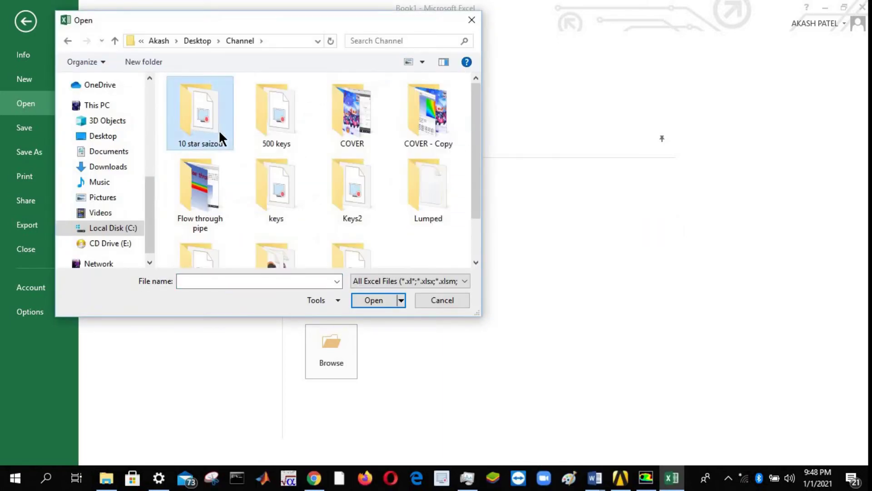
{"action": "scroll", "coordinate": [244, 192], "scroll_direction": "down", "scroll_amount": 1}
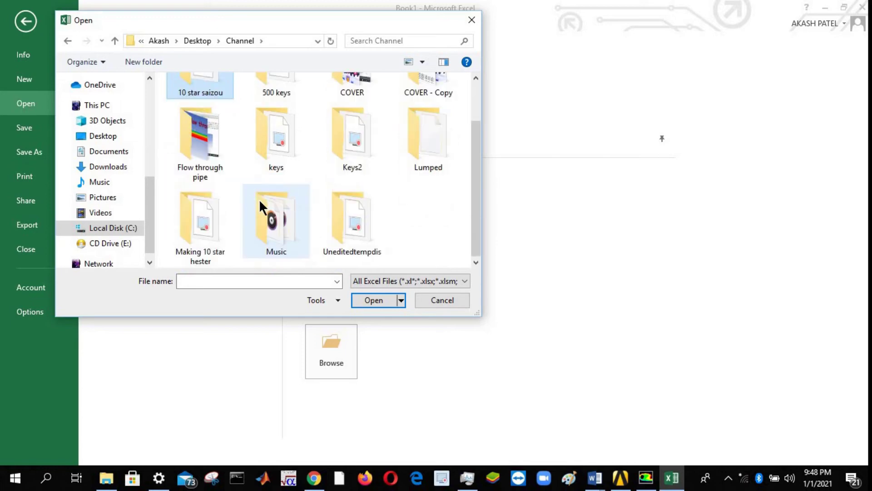
{"action": "double_click", "coordinate": [422, 139]}
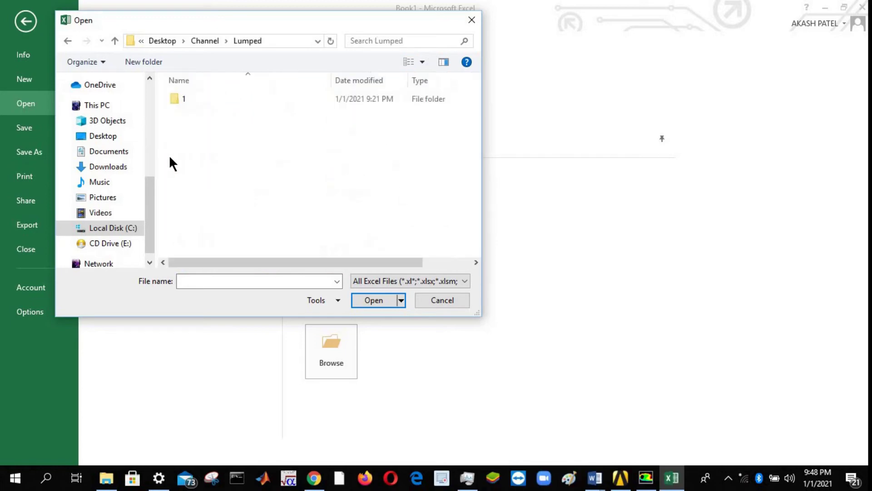
Show all file types and open the "Temp 43.3 sec" data file
{"action": "left_click", "coordinate": [403, 276]}
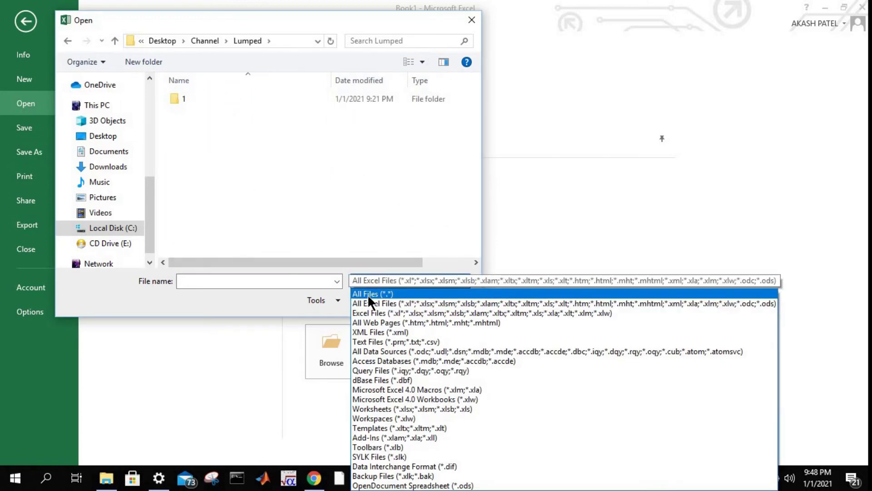
{"action": "left_click", "coordinate": [368, 295]}
{"action": "left_click", "coordinate": [208, 113]}
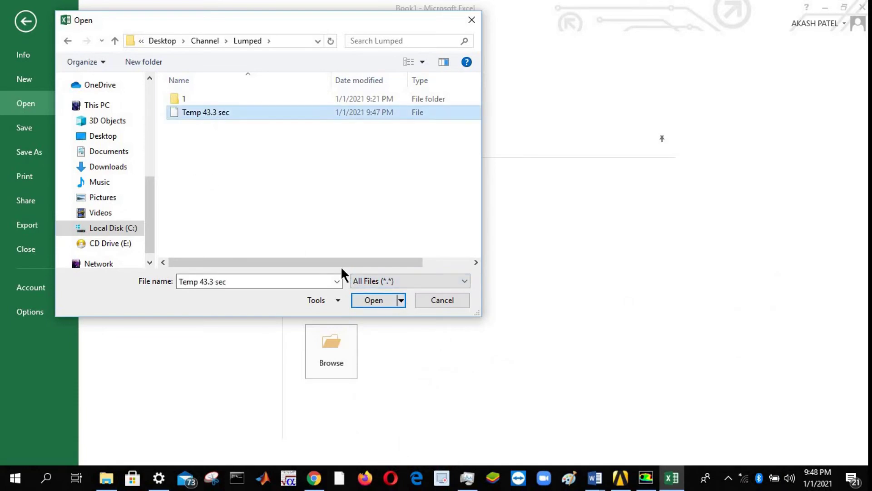
{"action": "left_click", "coordinate": [372, 300]}
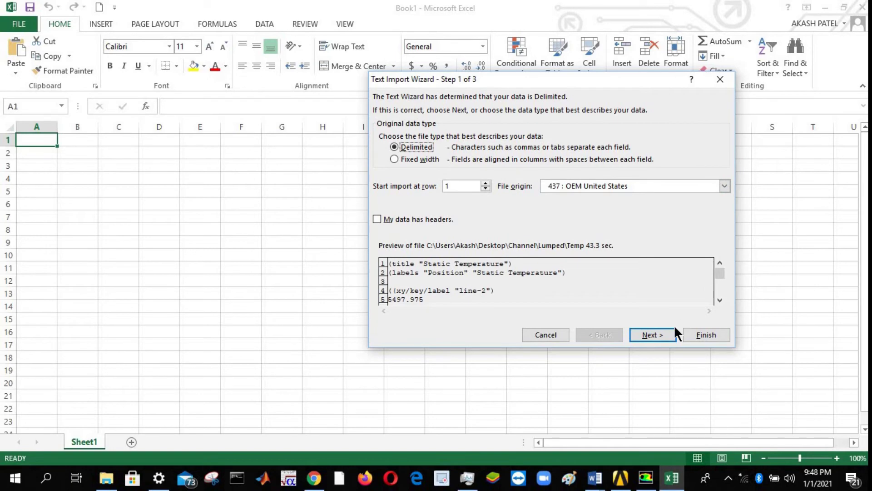
Import the text file as delimited data with General column format and maximize its workbook window
{"action": "left_click", "coordinate": [653, 335]}
{"action": "left_click", "coordinate": [653, 335]}
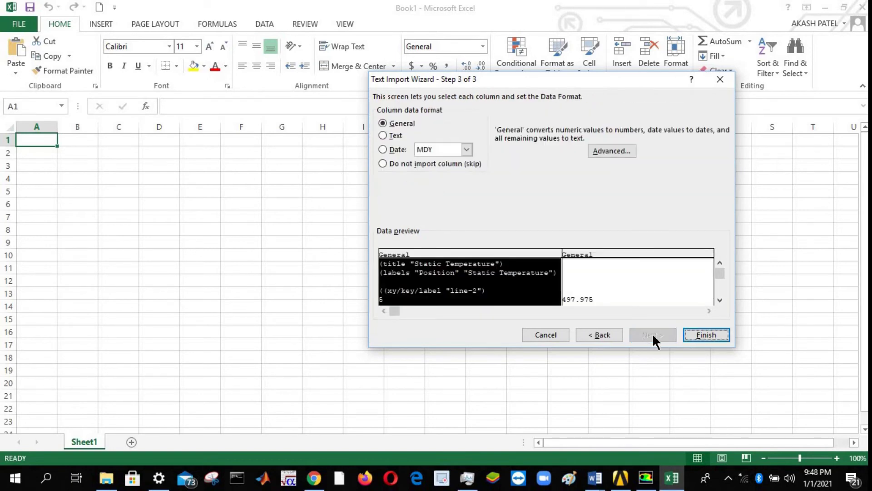
{"action": "left_click", "coordinate": [697, 335]}
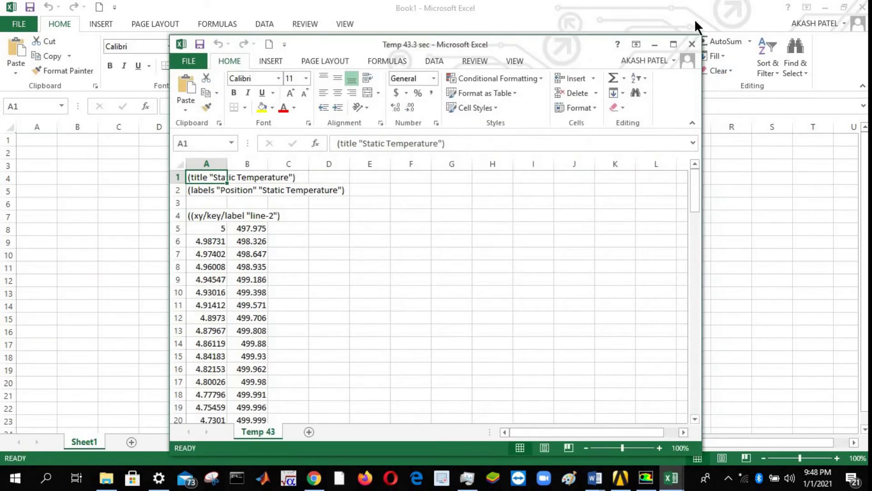
{"action": "left_click", "coordinate": [673, 44]}
Look through the imported position and temperature data, and insert a scatter chart with smooth lines and markers
{"action": "scroll", "coordinate": [144, 246], "scroll_direction": "down", "scroll_amount": 3}
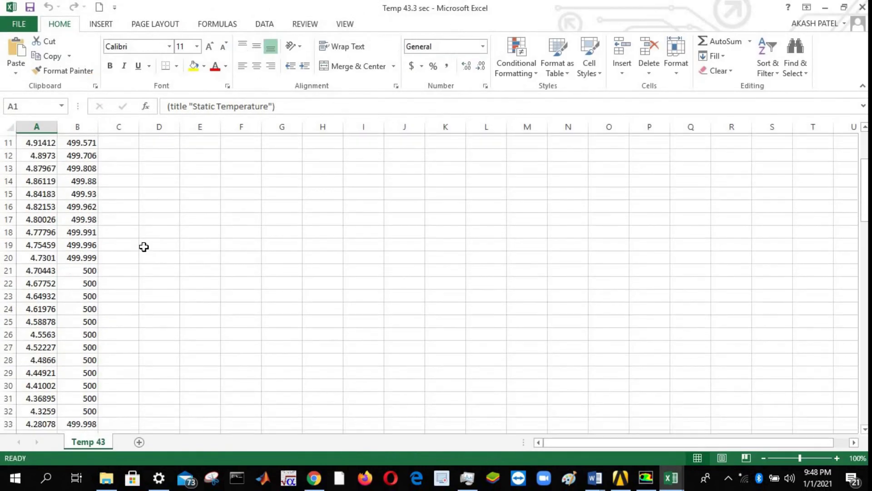
{"action": "scroll", "coordinate": [144, 247], "scroll_direction": "up", "scroll_amount": 3}
{"action": "scroll", "coordinate": [144, 246], "scroll_direction": "down", "scroll_amount": 20}
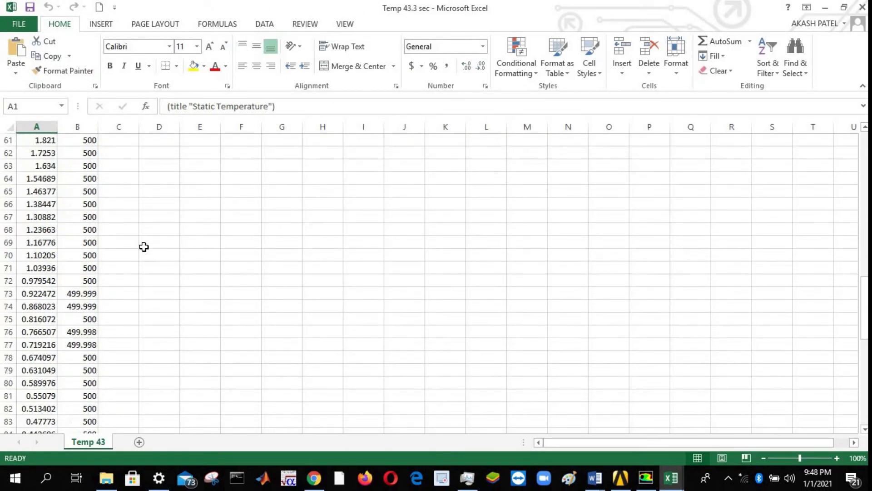
{"action": "scroll", "coordinate": [144, 247], "scroll_direction": "up", "scroll_amount": 20}
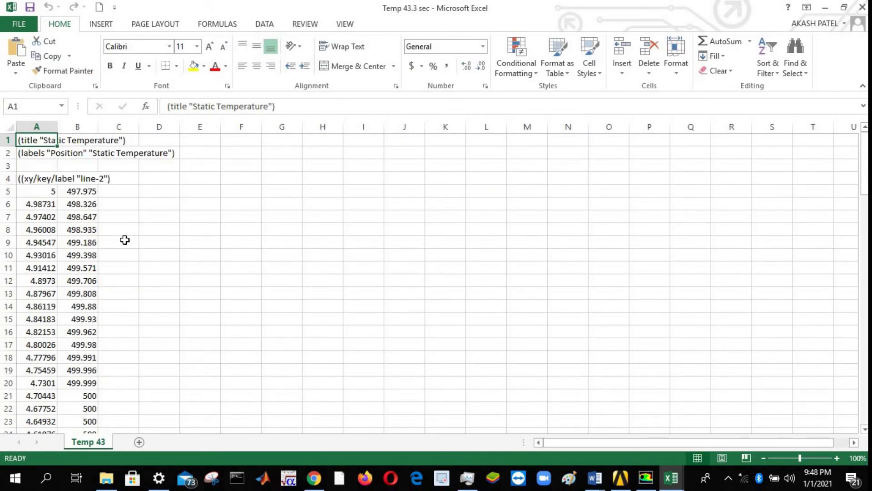
{"action": "left_click", "coordinate": [101, 24]}
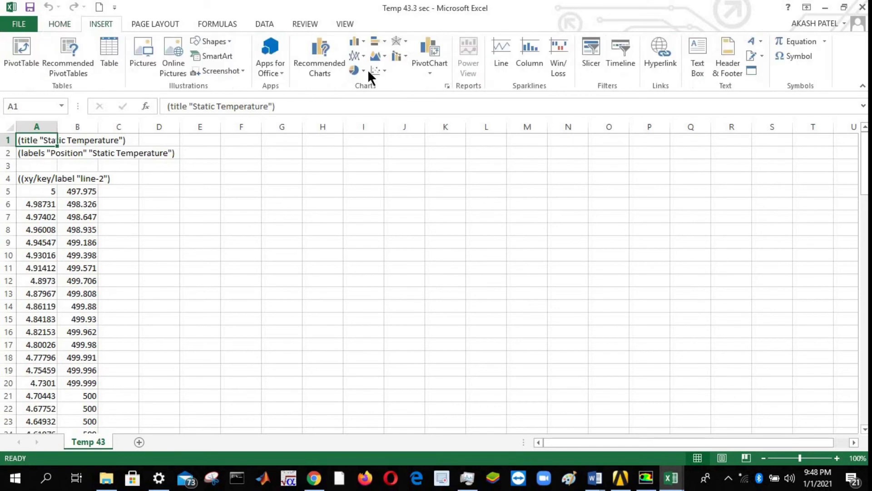
{"action": "left_click", "coordinate": [385, 71]}
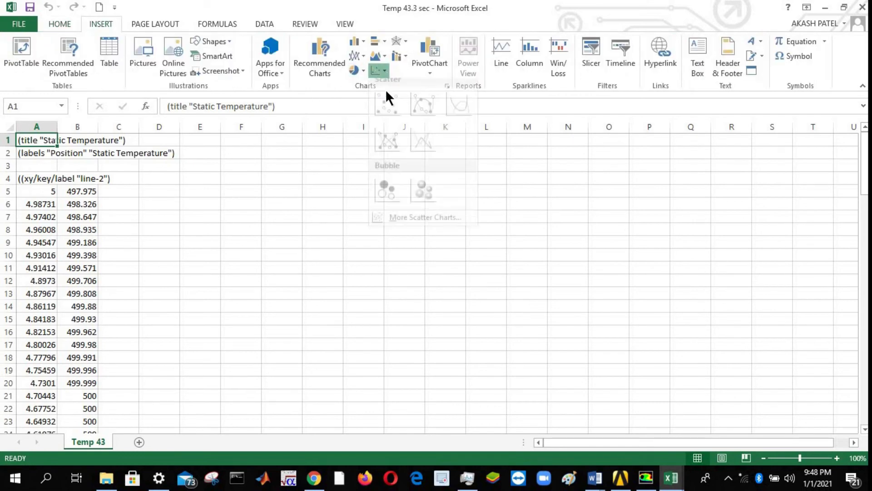
{"action": "left_click", "coordinate": [423, 113]}
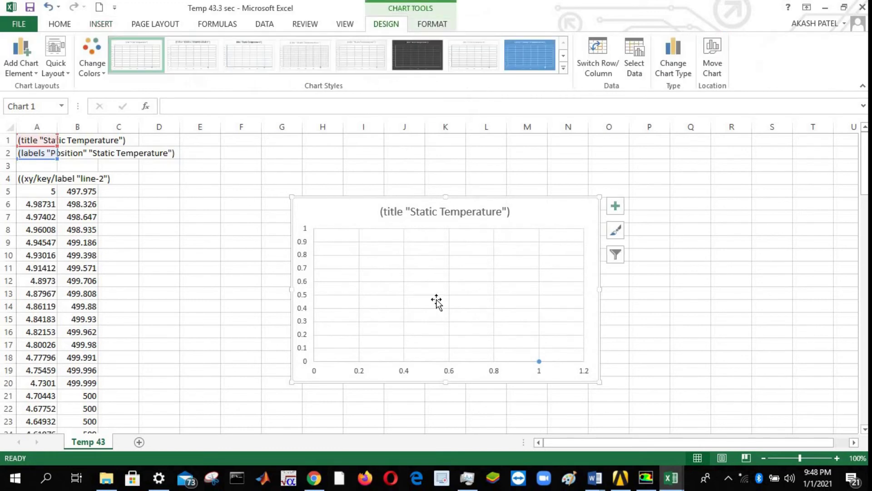
Rename the chart's data series as "43.3 sec"
{"action": "right_click", "coordinate": [372, 277]}
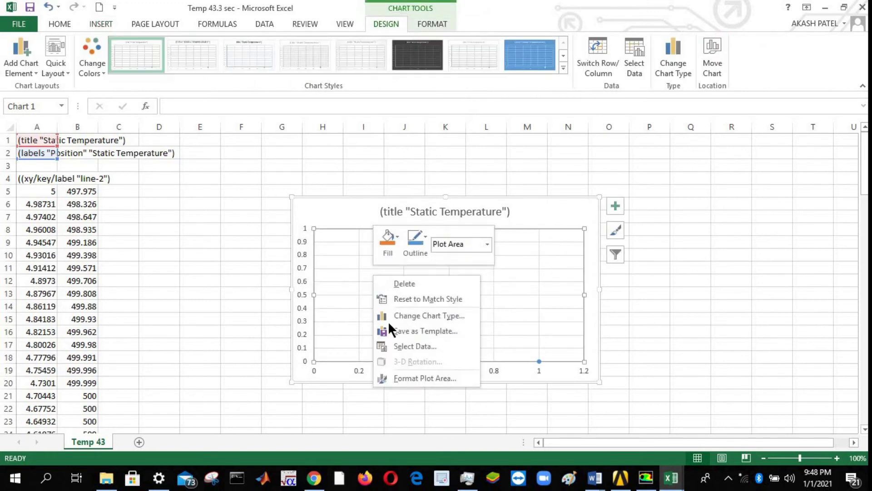
{"action": "left_click", "coordinate": [409, 346]}
{"action": "left_click", "coordinate": [444, 230]}
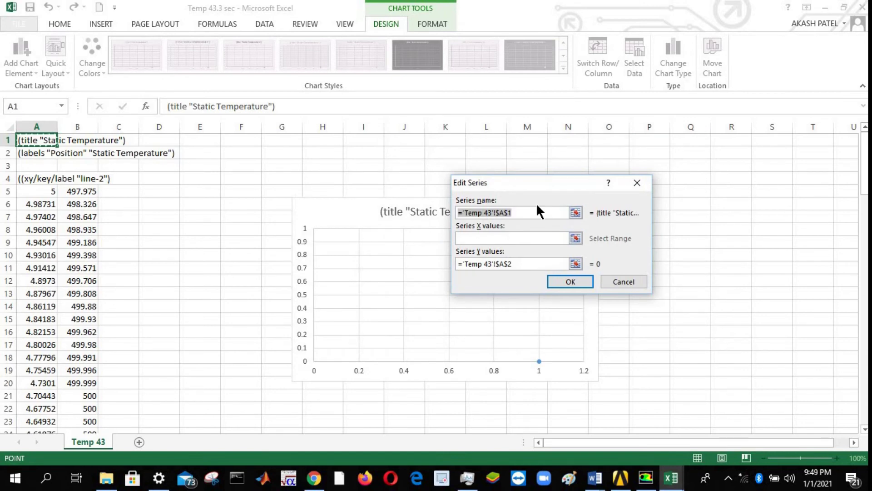
{"action": "type", "text": "43.3 s"}
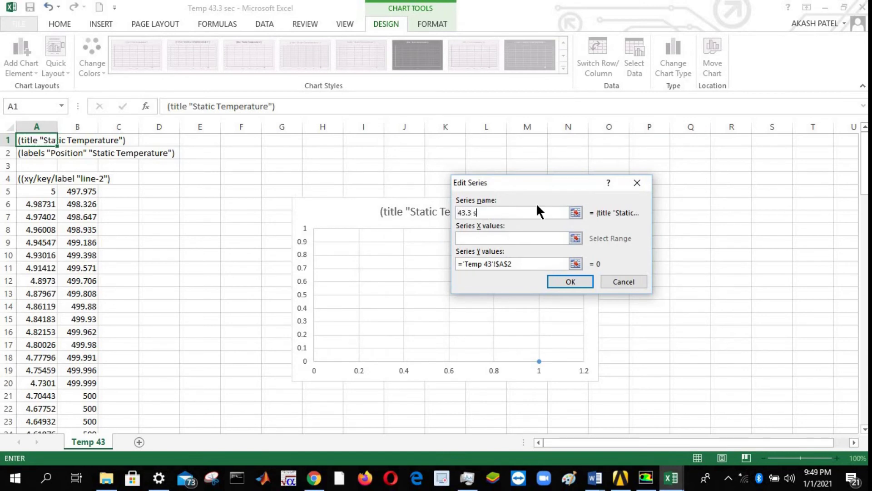
{"action": "type", "text": "ec"}
{"action": "key", "text": "Return"}
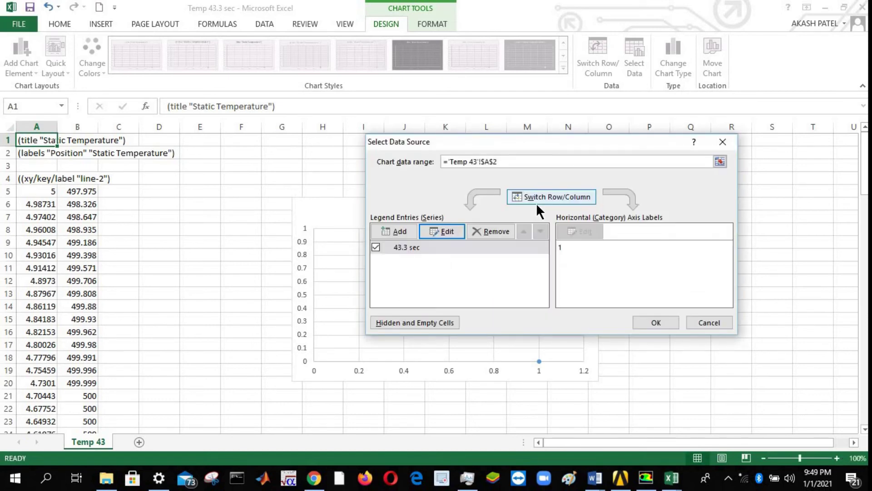
Set the 43.3 sec series' X values to A5:A105 and Y values to B5:B105, and apply the chart data
{"action": "left_click", "coordinate": [442, 231]}
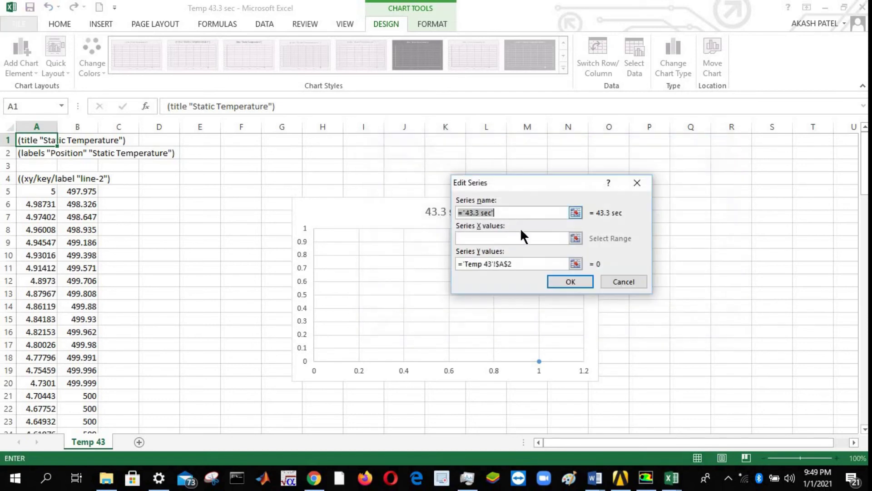
{"action": "left_click", "coordinate": [575, 238]}
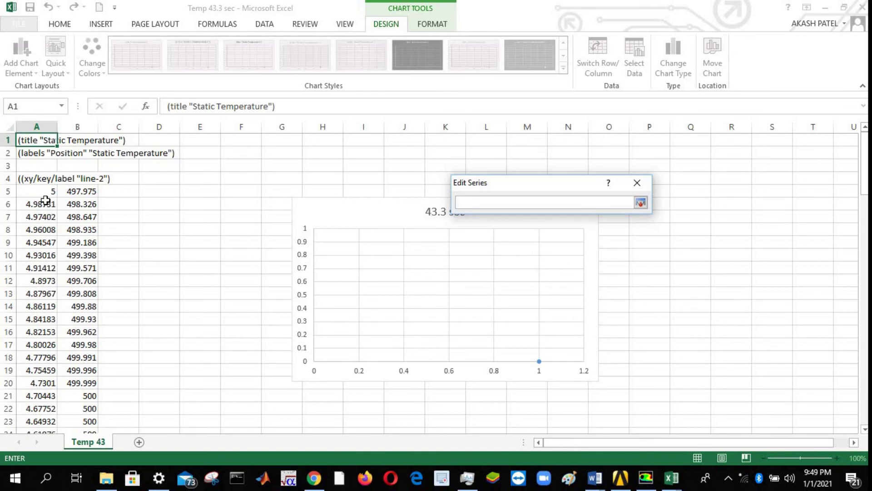
{"action": "left_click_drag", "start_coordinate": [36, 194], "coordinate": [40, 392]}
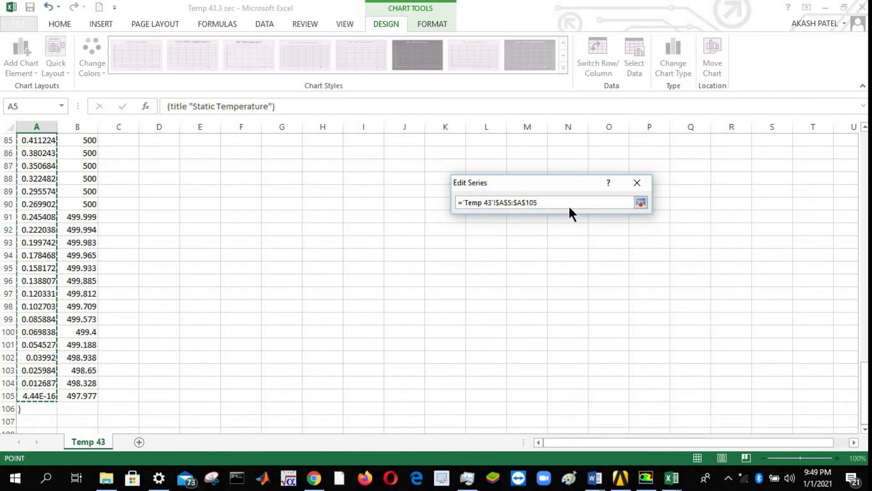
{"action": "left_click", "coordinate": [640, 203]}
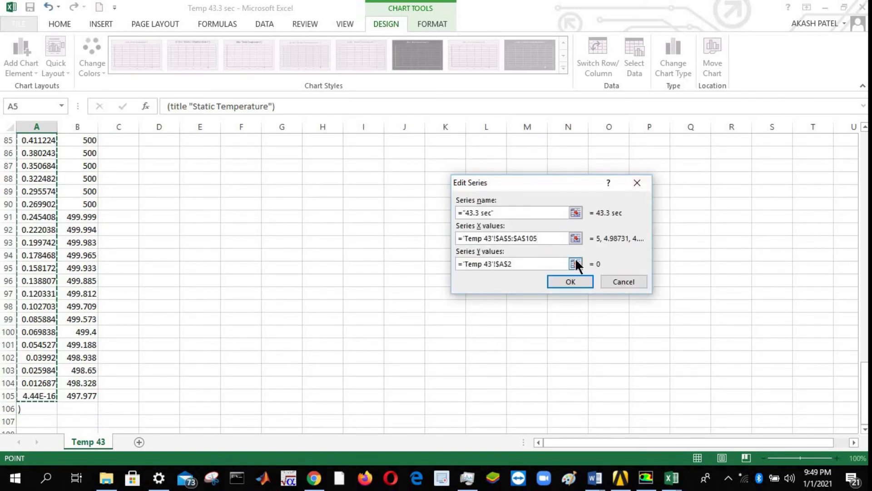
{"action": "left_click", "coordinate": [575, 264]}
{"action": "left_click_drag", "start_coordinate": [76, 178], "coordinate": [85, 395]}
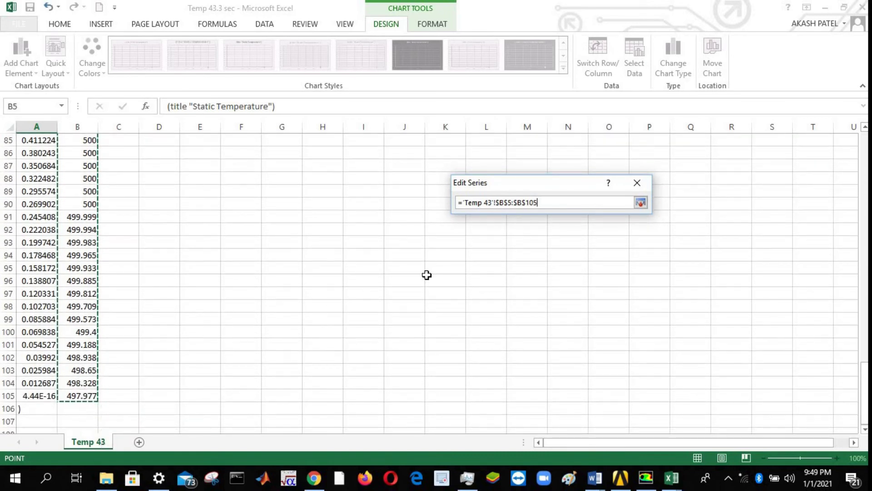
{"action": "left_click", "coordinate": [640, 203]}
{"action": "left_click", "coordinate": [569, 281]}
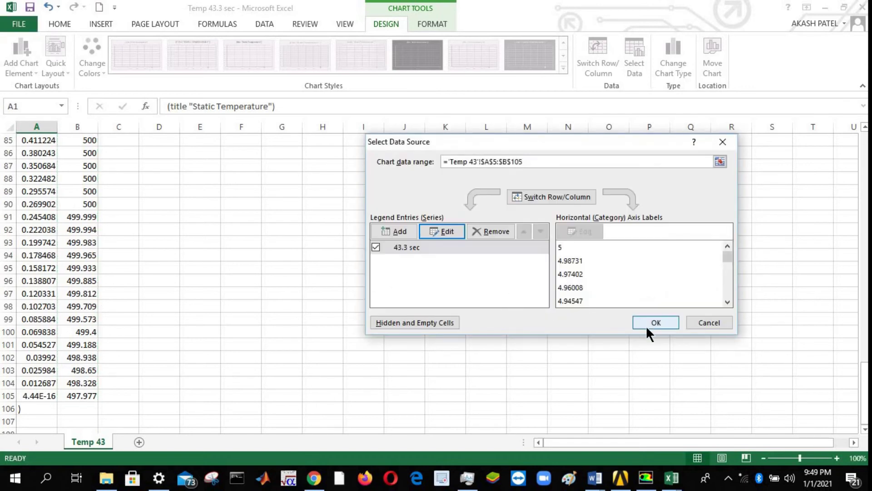
{"action": "left_click", "coordinate": [647, 325]}
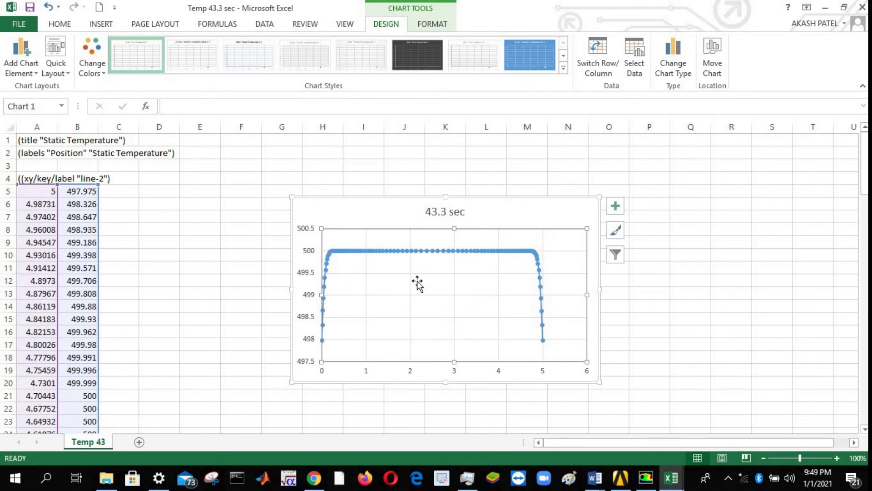
Delete the title of the temperature chart
{"action": "left_click", "coordinate": [445, 212]}
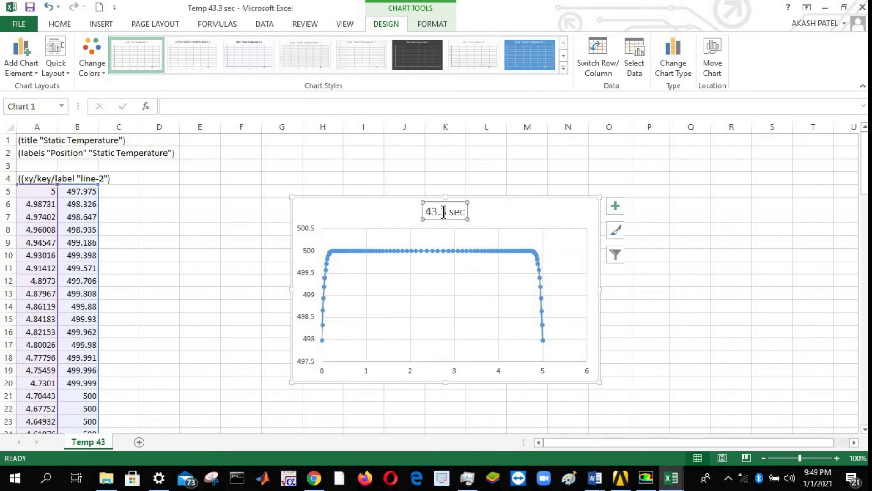
{"action": "key", "text": "Delete"}
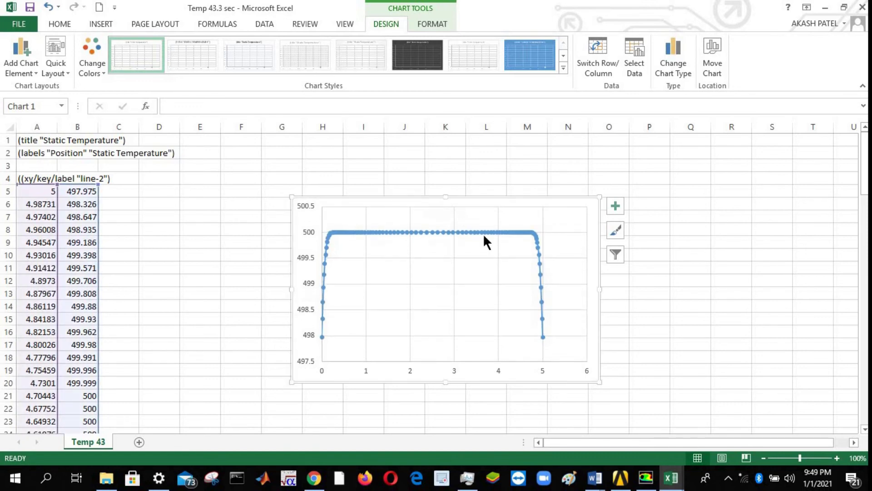
Remove the data point markers from the chart's 43.3 sec series
{"action": "left_click", "coordinate": [481, 233]}
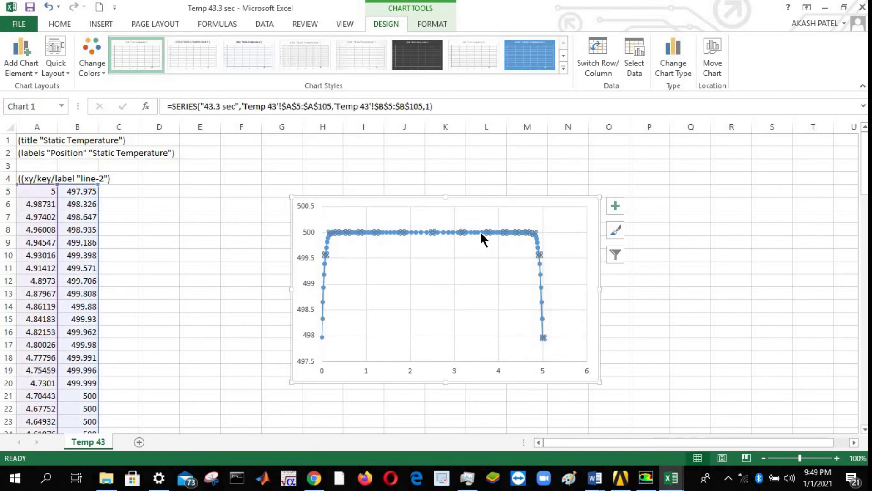
{"action": "right_click", "coordinate": [481, 233]}
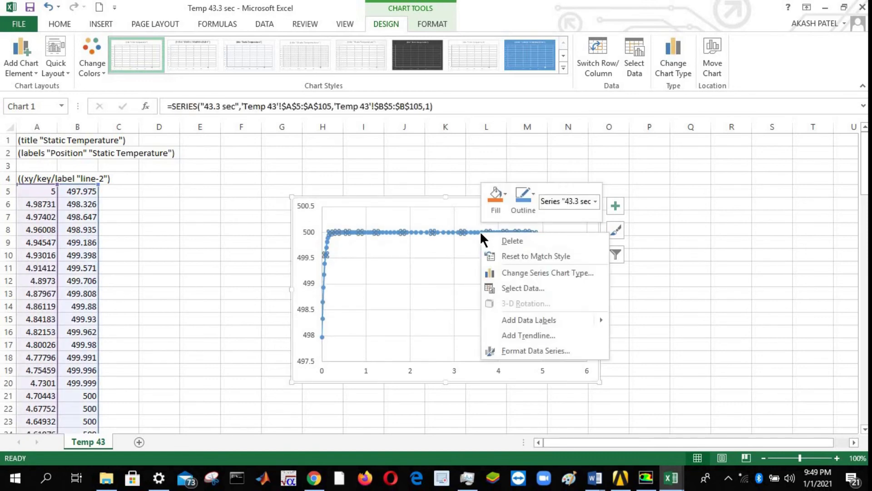
{"action": "left_click", "coordinate": [513, 351]}
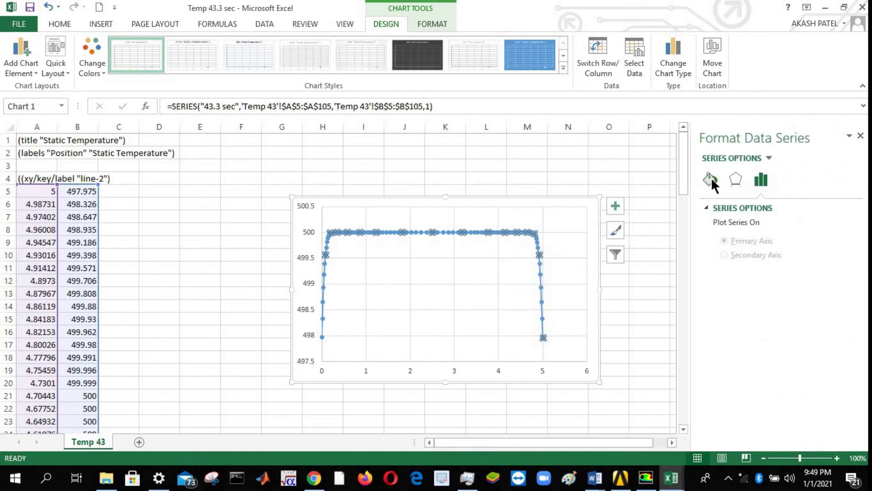
{"action": "left_click", "coordinate": [711, 178]}
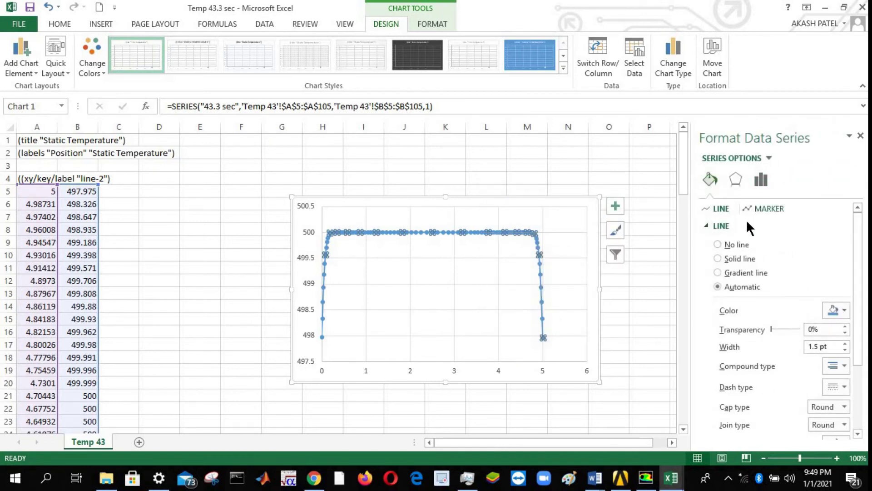
{"action": "left_click", "coordinate": [756, 209]}
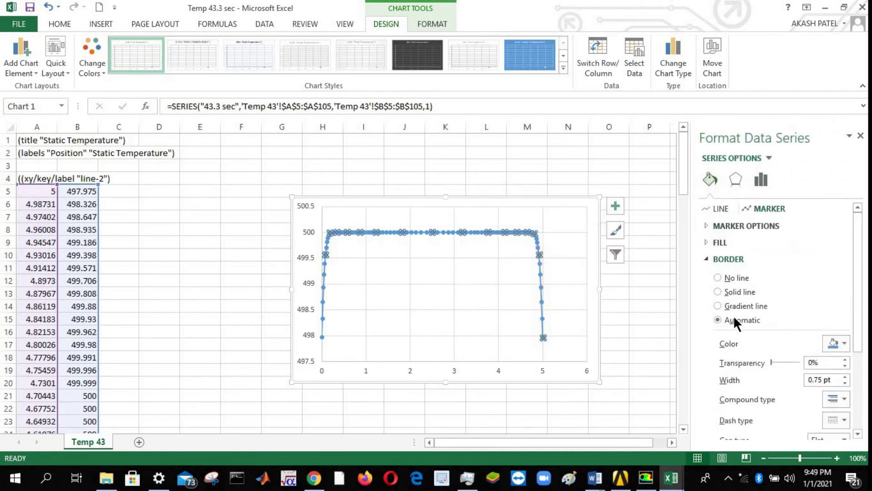
{"action": "left_click", "coordinate": [715, 226]}
{"action": "left_click", "coordinate": [722, 257]}
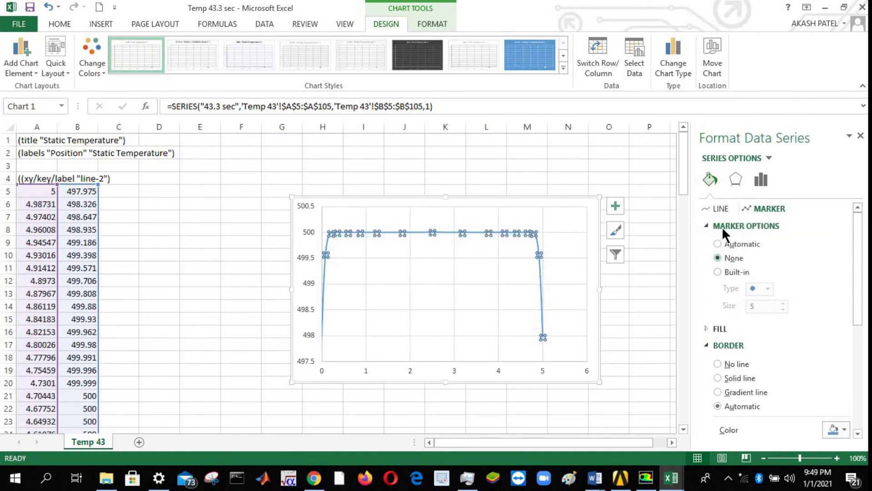
Set the line color of the 43.3 sec series to black
{"action": "left_click", "coordinate": [720, 209]}
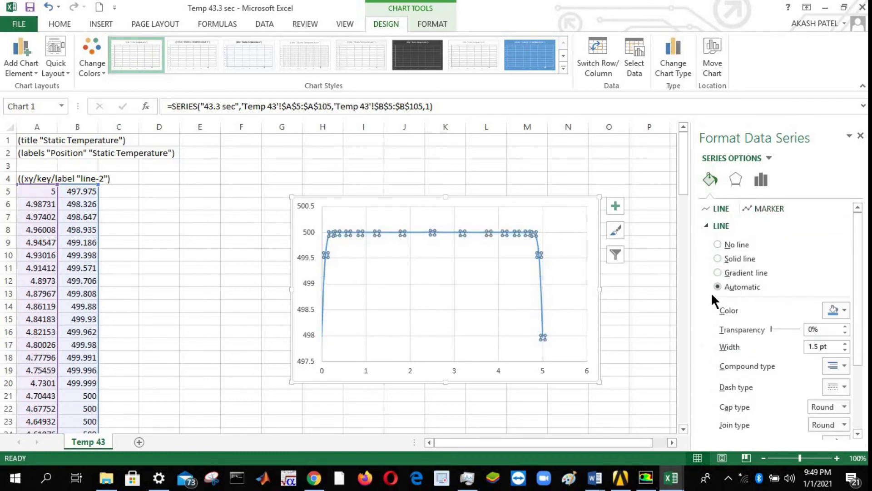
{"action": "left_click", "coordinate": [840, 311]}
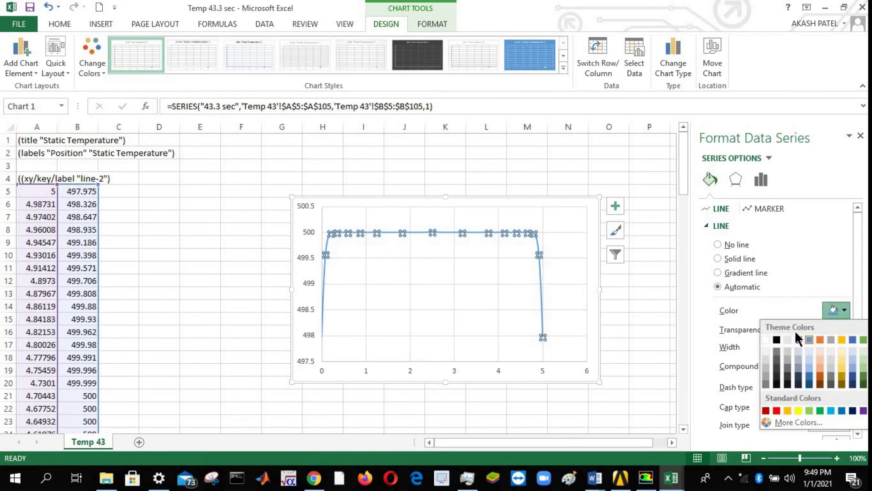
{"action": "left_click", "coordinate": [778, 339]}
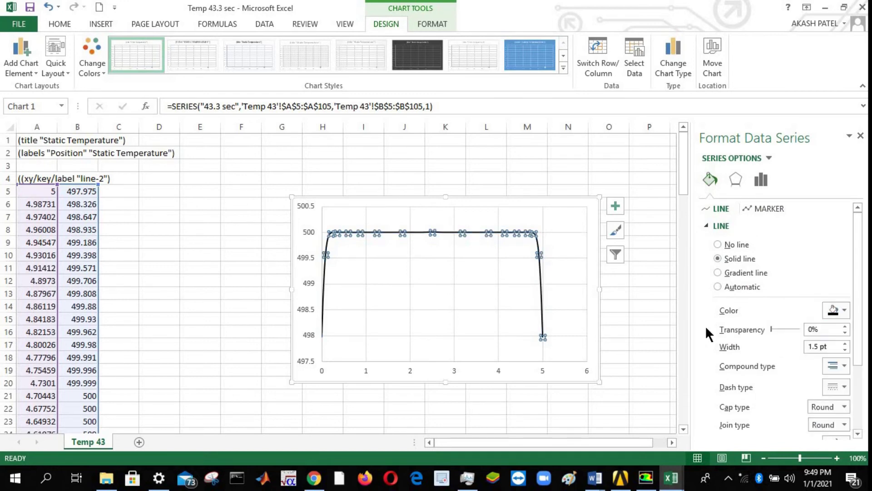
{"action": "left_click", "coordinate": [486, 300]}
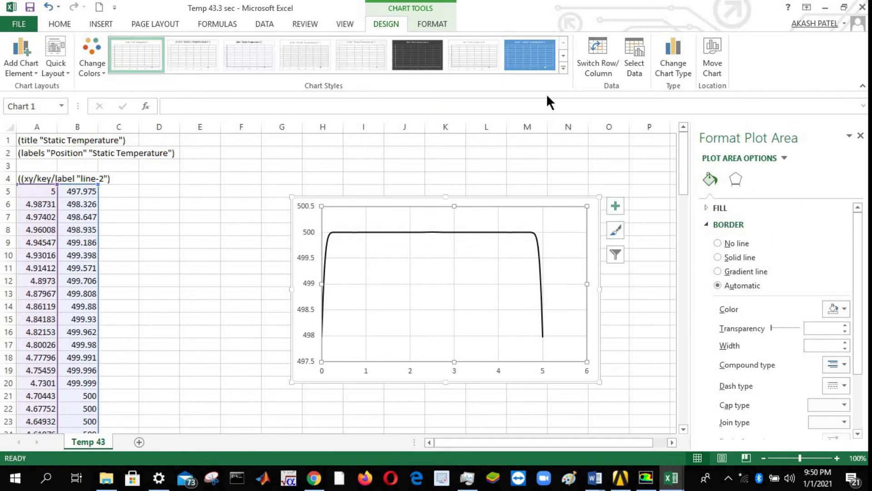
Switch to the Lumped_Capacity_Model document in Word and examine its plot of temperature against distance at several times
{"action": "left_click", "coordinate": [825, 7]}
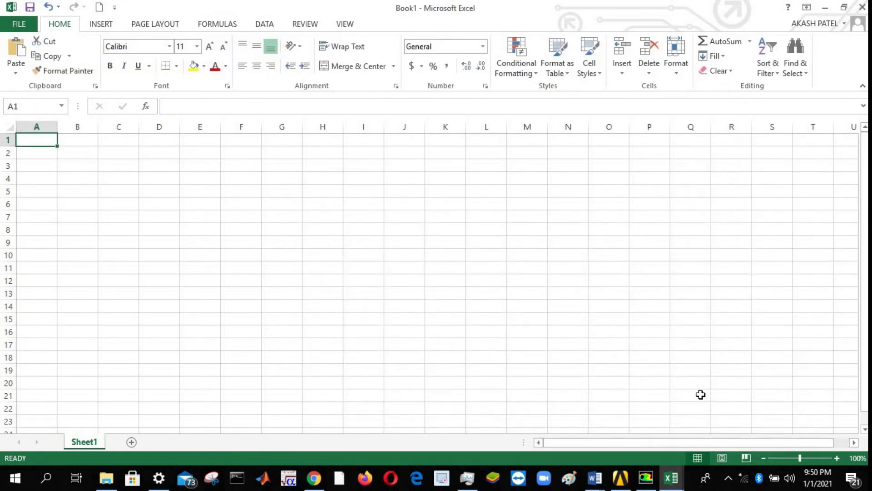
{"action": "mouse_move", "coordinate": [595, 477]}
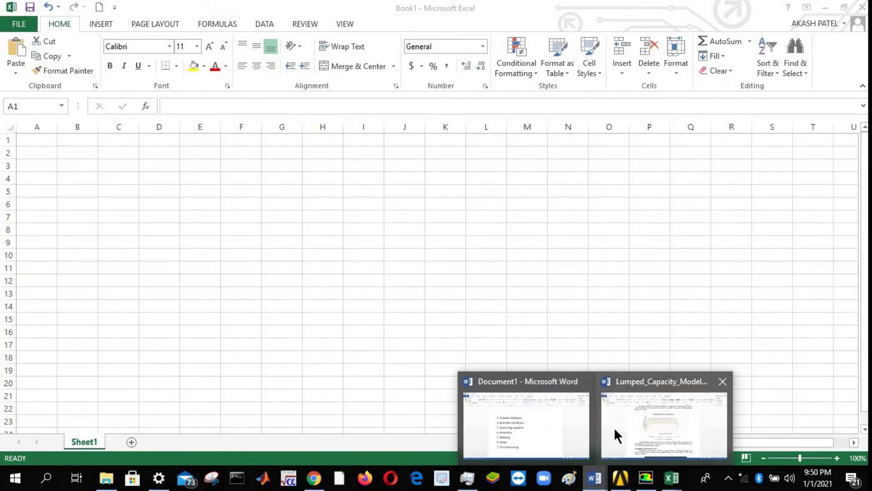
{"action": "mouse_move", "coordinate": [615, 428]}
{"action": "left_click", "coordinate": [602, 412]}
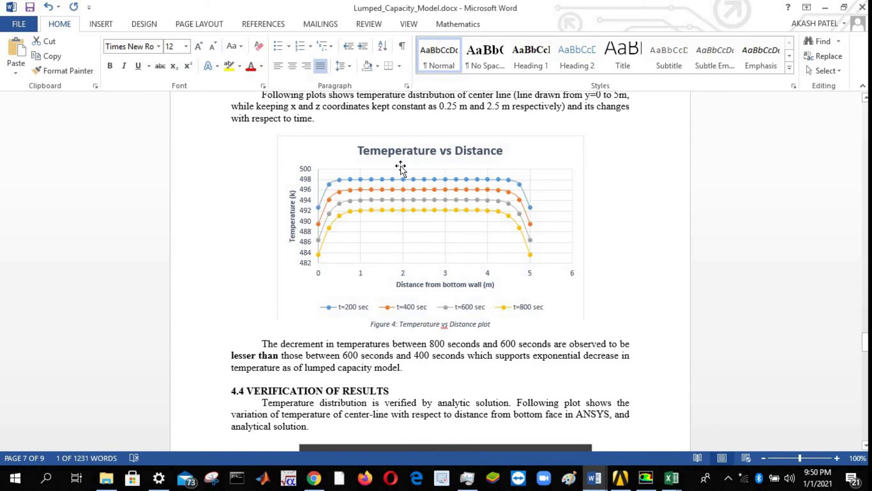
{"action": "mouse_move", "coordinate": [351, 211]}
Switch back to ANSYS Fluent, close the XY plot setup and resume the transient calculation, using the settings changes for the current calculation only
{"action": "left_click", "coordinate": [620, 477]}
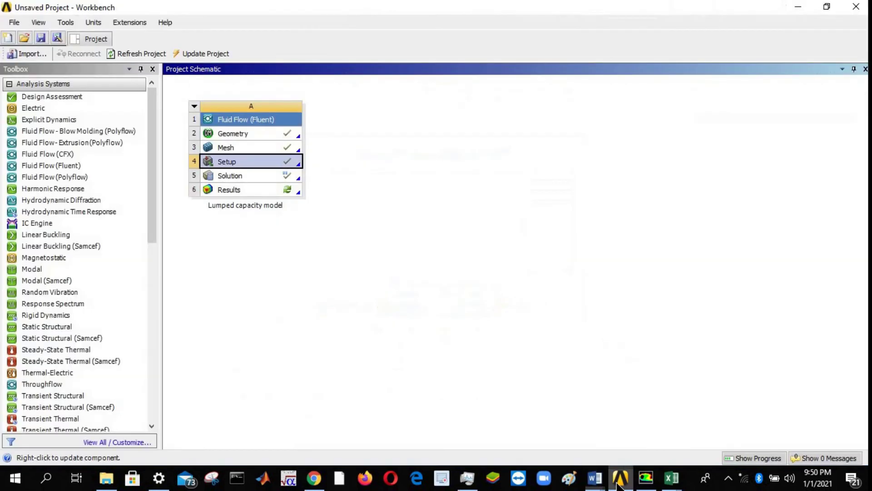
{"action": "left_click", "coordinate": [644, 481]}
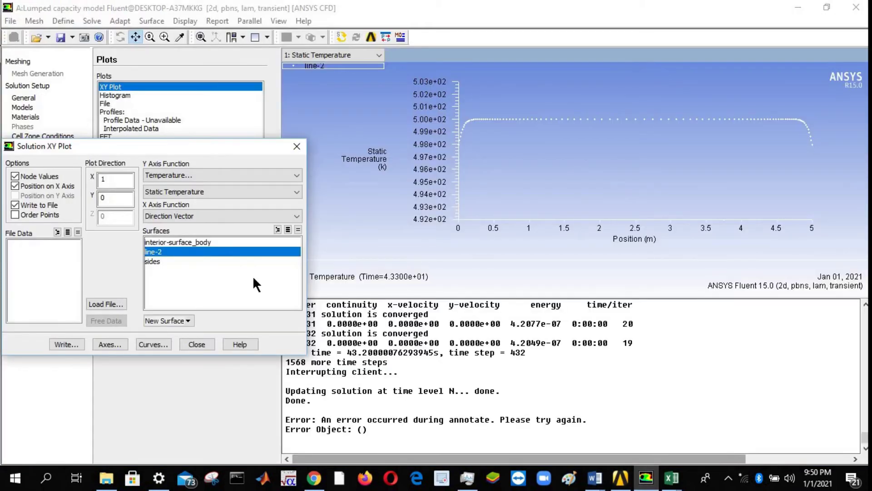
{"action": "left_click", "coordinate": [296, 146]}
{"action": "left_click", "coordinate": [32, 247]}
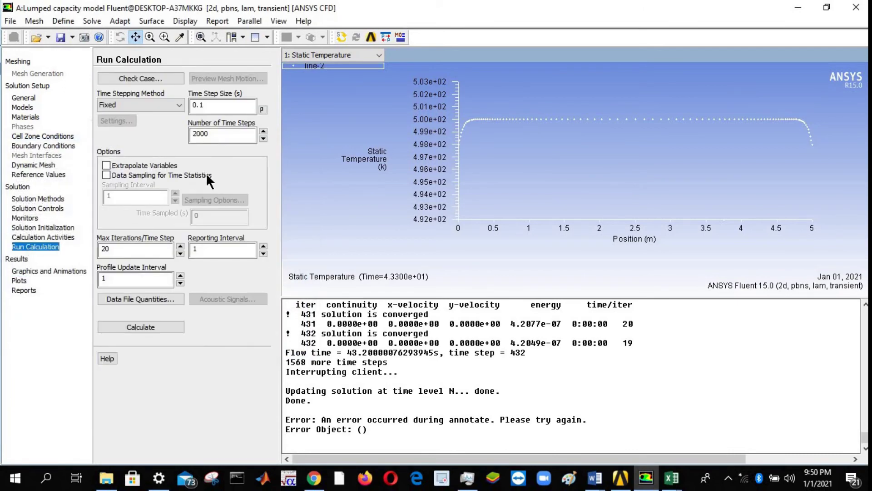
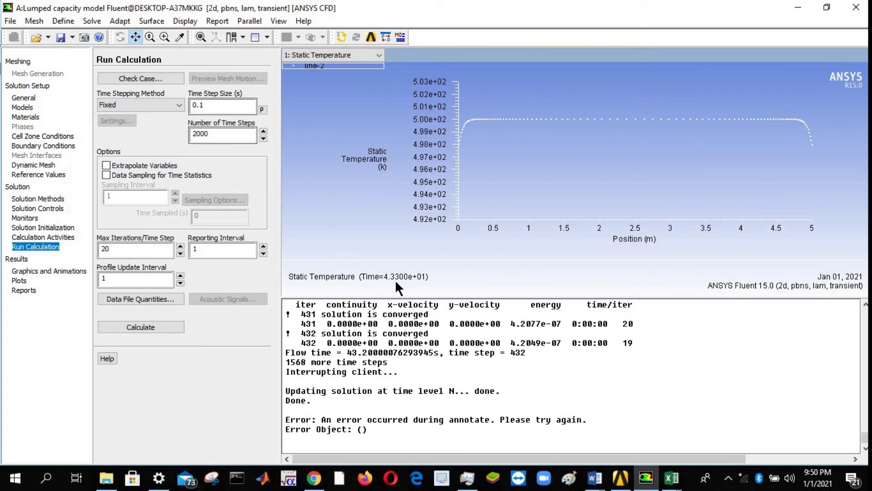
{"action": "left_click", "coordinate": [133, 325]}
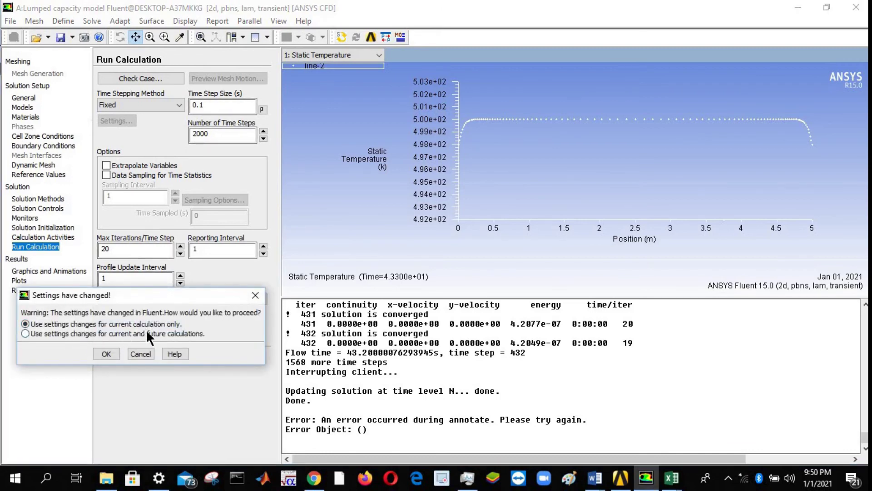
{"action": "left_click", "coordinate": [105, 354]}
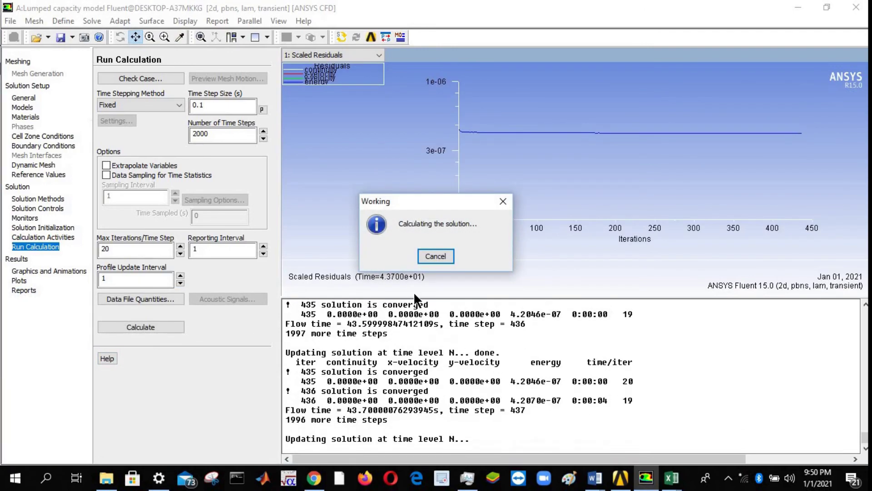
Stop the running calculation at a flow time of about 47.1 s
{"action": "left_click_drag", "start_coordinate": [399, 200], "coordinate": [373, 105]}
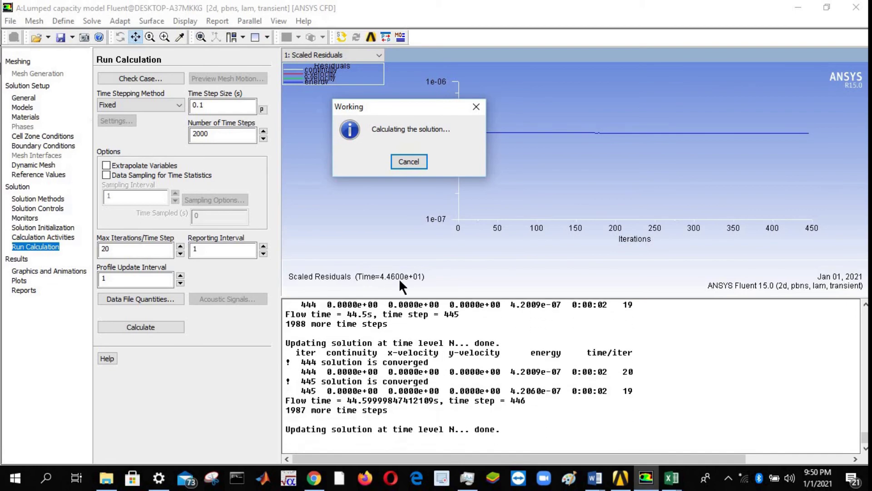
{"action": "left_click", "coordinate": [410, 161]}
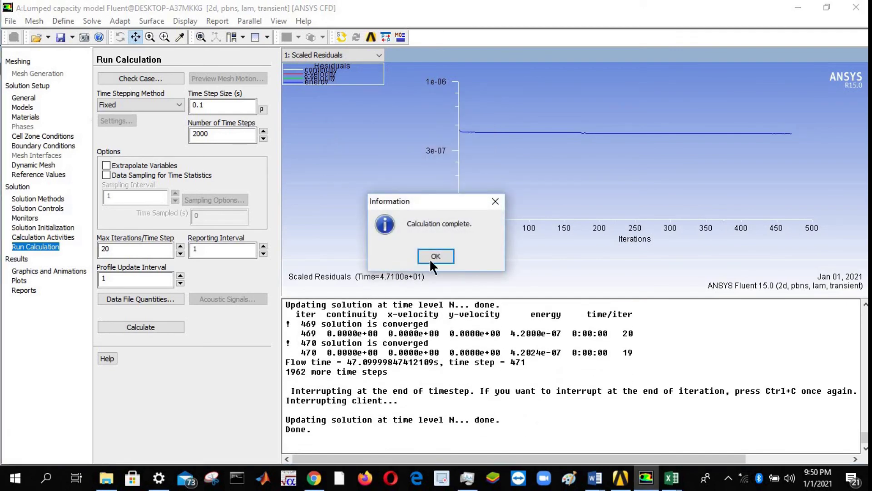
{"action": "left_click", "coordinate": [435, 256]}
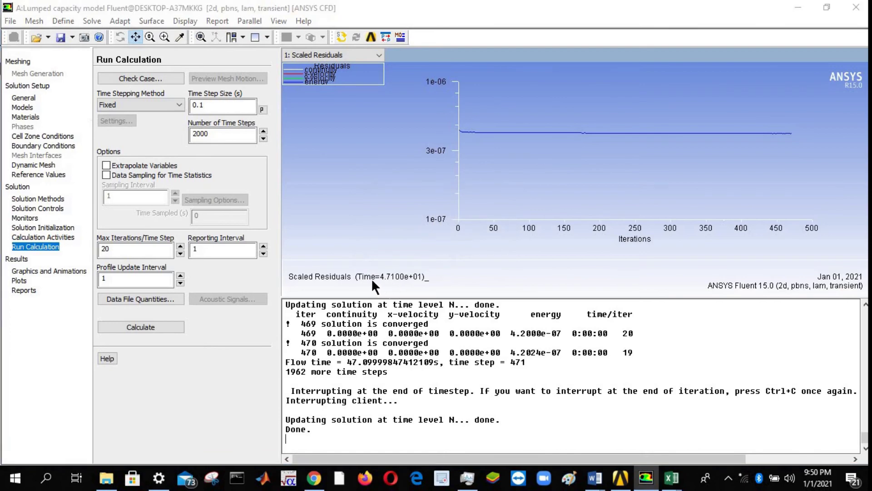
{"action": "left_click", "coordinate": [49, 271]}
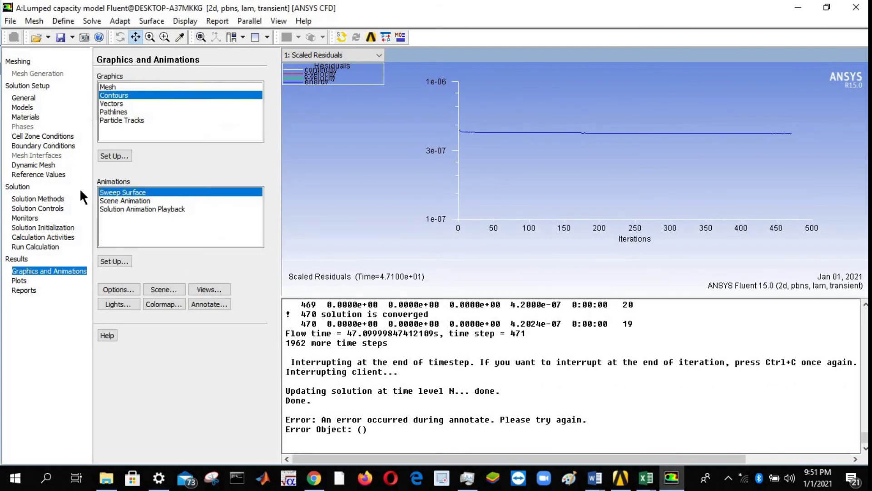
{"action": "left_click", "coordinate": [112, 156]}
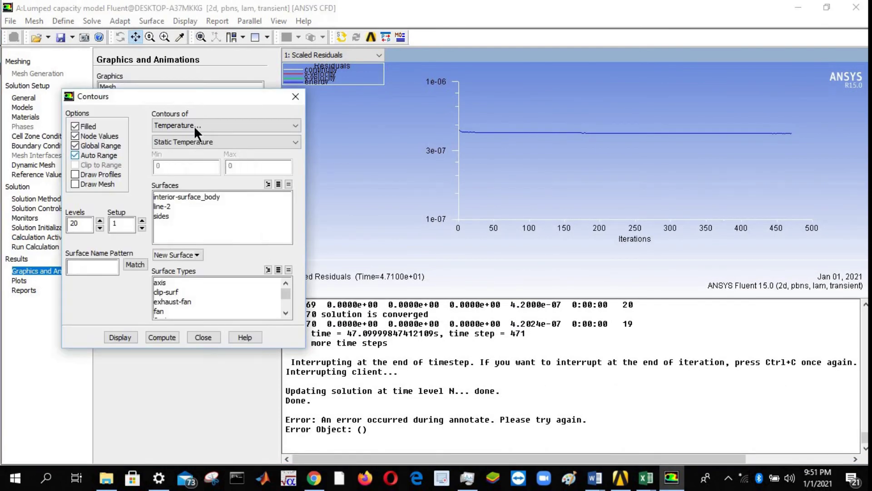
{"action": "left_click_drag", "start_coordinate": [177, 99], "coordinate": [196, 49]}
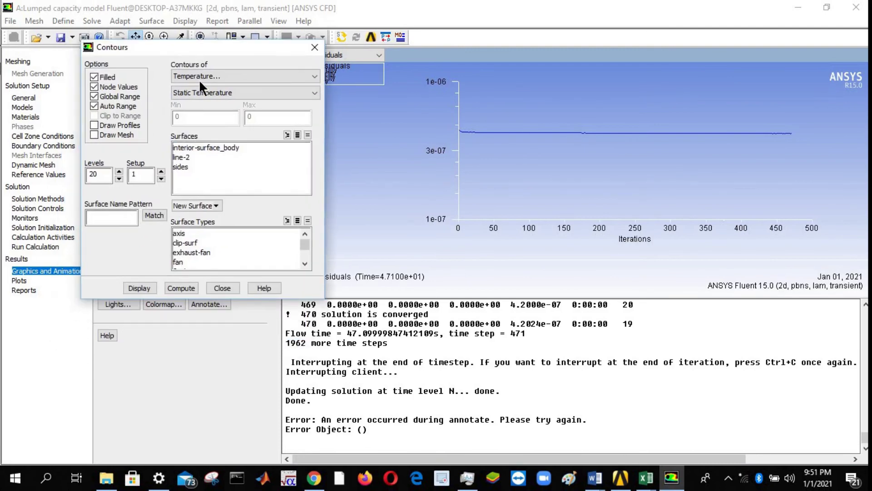
{"action": "left_click", "coordinate": [181, 157]}
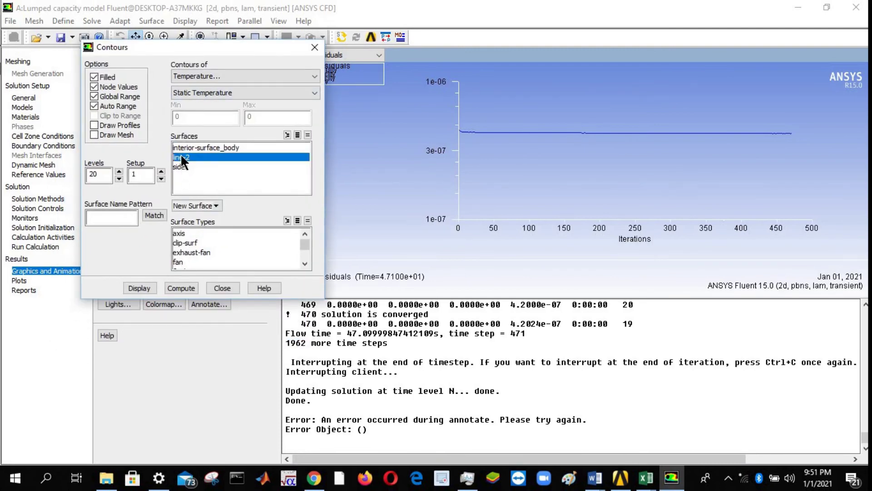
{"action": "left_click", "coordinate": [314, 47]}
Open the XY plot setup for static temperature along line-2
{"action": "left_click", "coordinate": [23, 280]}
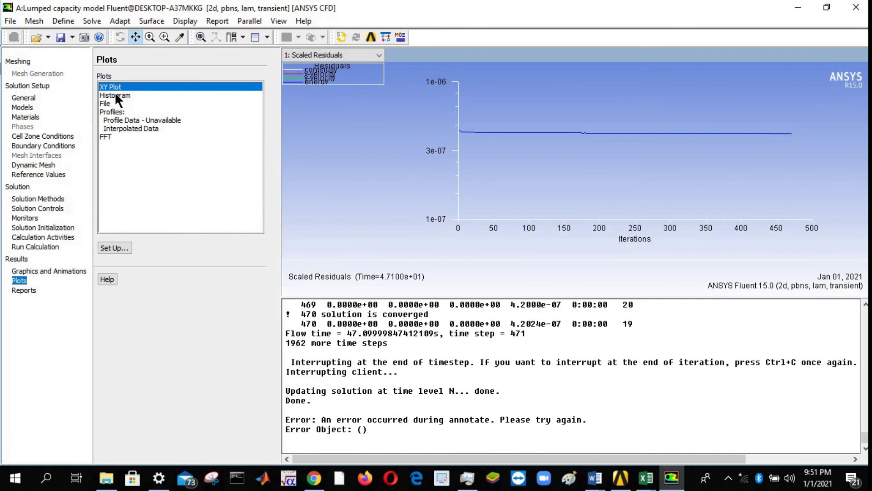
{"action": "left_click", "coordinate": [114, 249]}
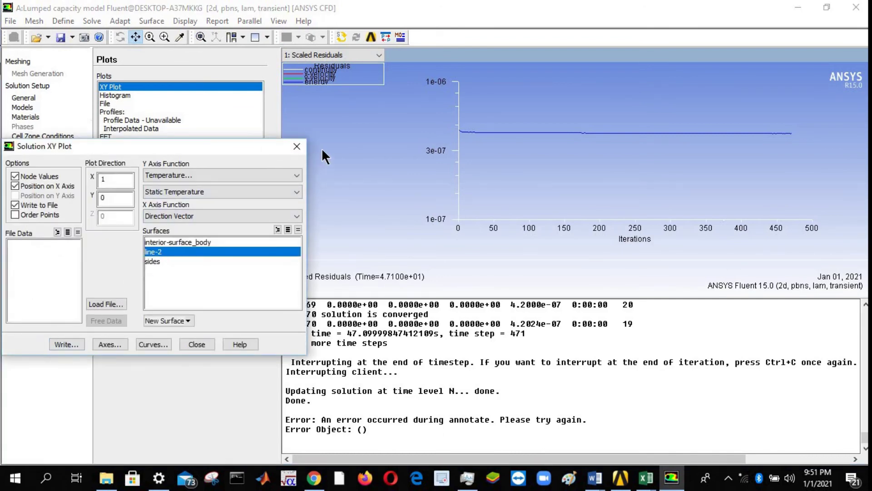
Switch to the Temp 43.3 sec workbook in Excel and add a series named 45 to the temperature chart
{"action": "left_click", "coordinate": [595, 478]}
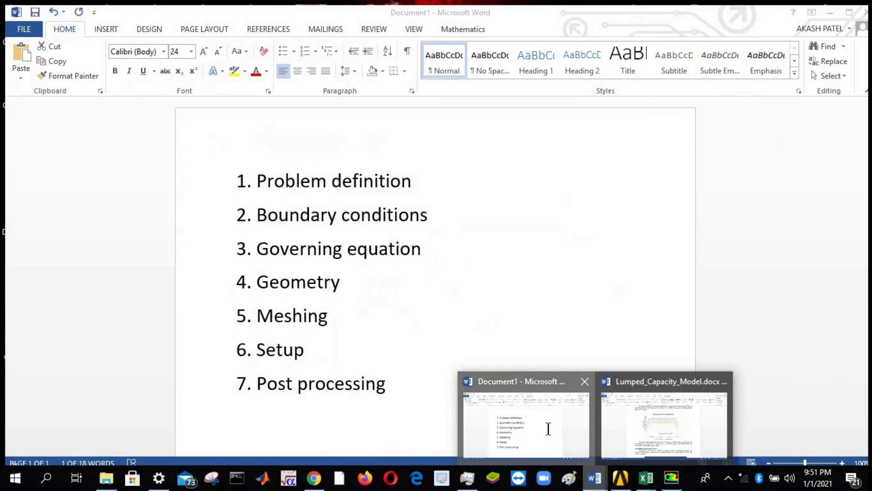
{"action": "left_click", "coordinate": [548, 428]}
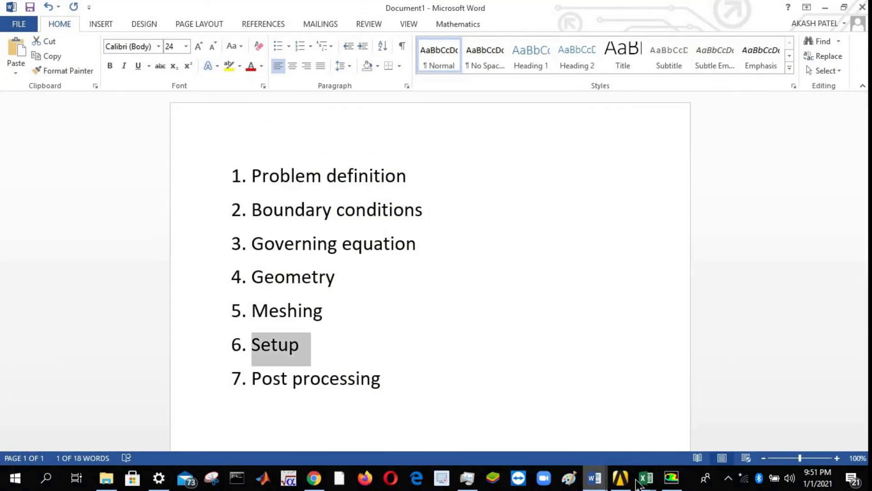
{"action": "left_click", "coordinate": [646, 476]}
{"action": "left_click", "coordinate": [679, 435]}
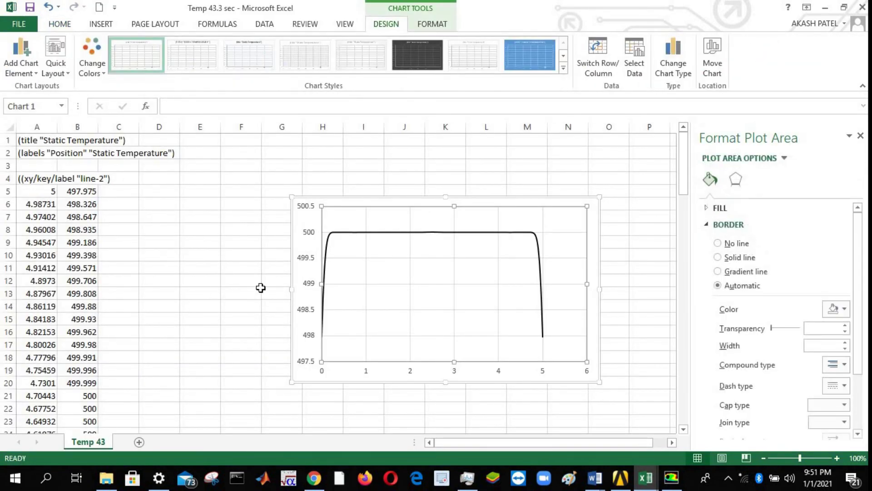
{"action": "left_click", "coordinate": [374, 248]}
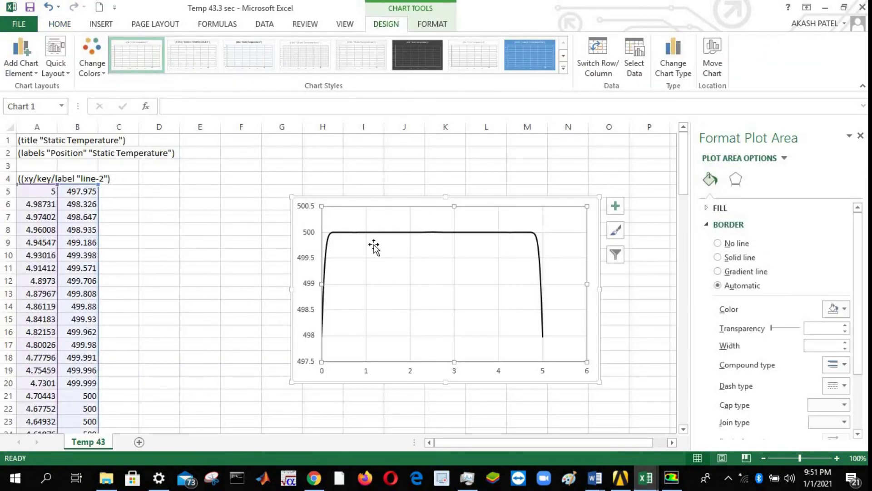
{"action": "right_click", "coordinate": [395, 257]}
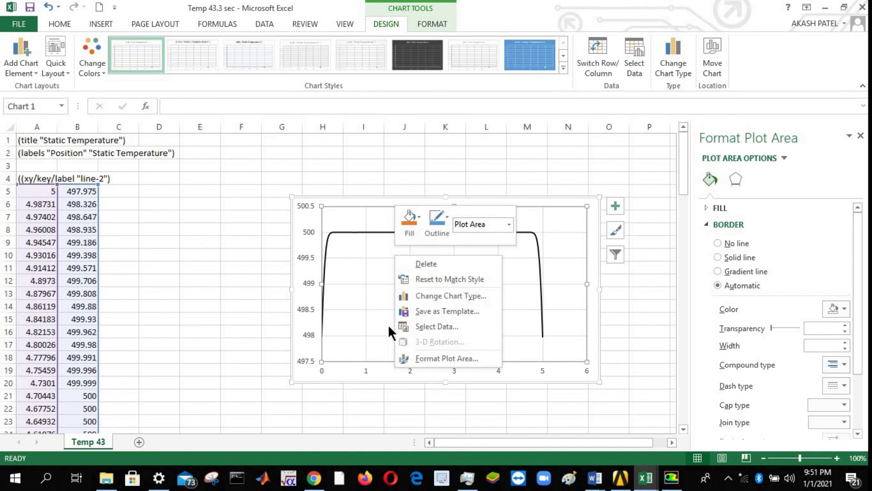
{"action": "left_click", "coordinate": [413, 326]}
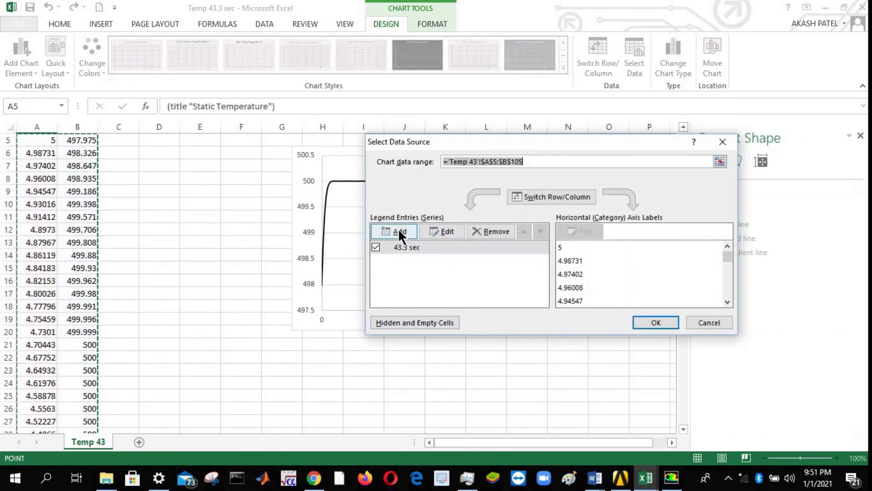
{"action": "left_click", "coordinate": [398, 228]}
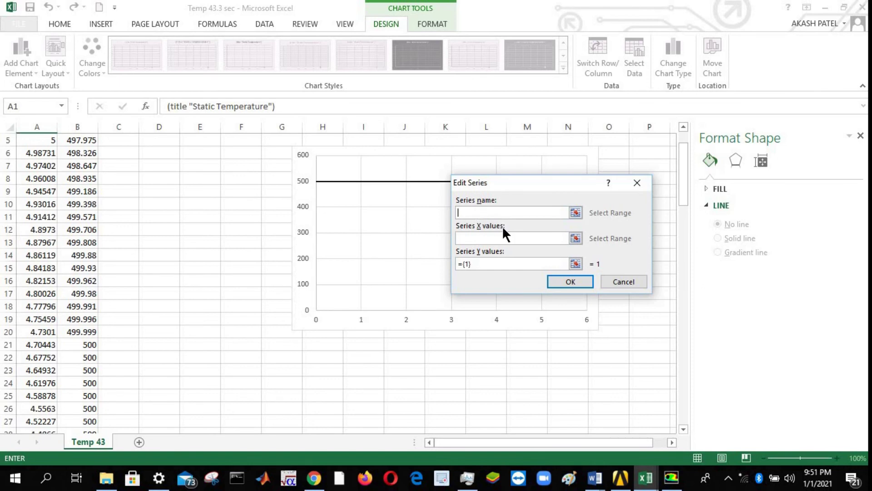
{"action": "type", "text": "45"}
{"action": "left_click", "coordinate": [569, 279]}
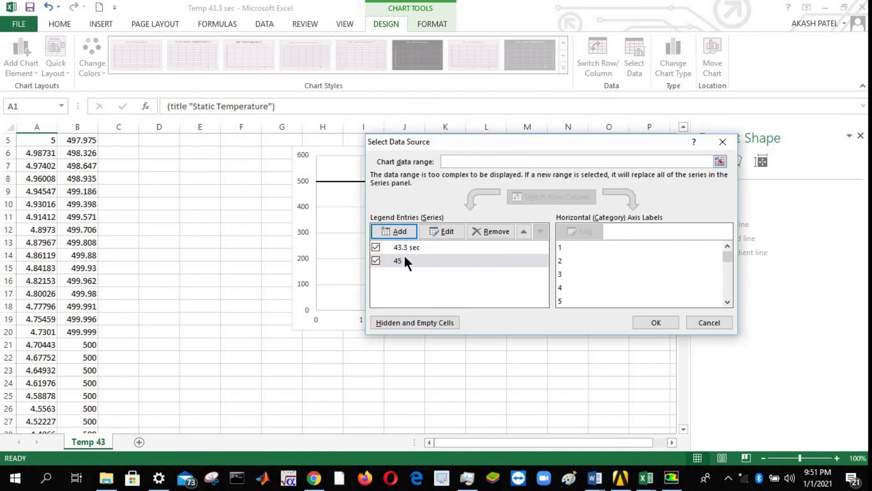
Edit the 45 series and set its X values to cells A5:A105 of the Temp 43 sheet
{"action": "left_click", "coordinate": [399, 259]}
{"action": "left_click", "coordinate": [436, 231]}
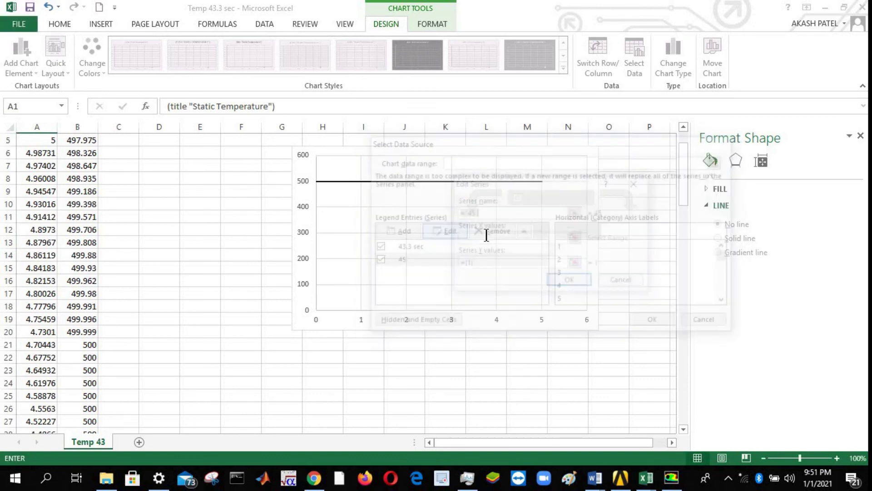
{"action": "left_click", "coordinate": [576, 238]}
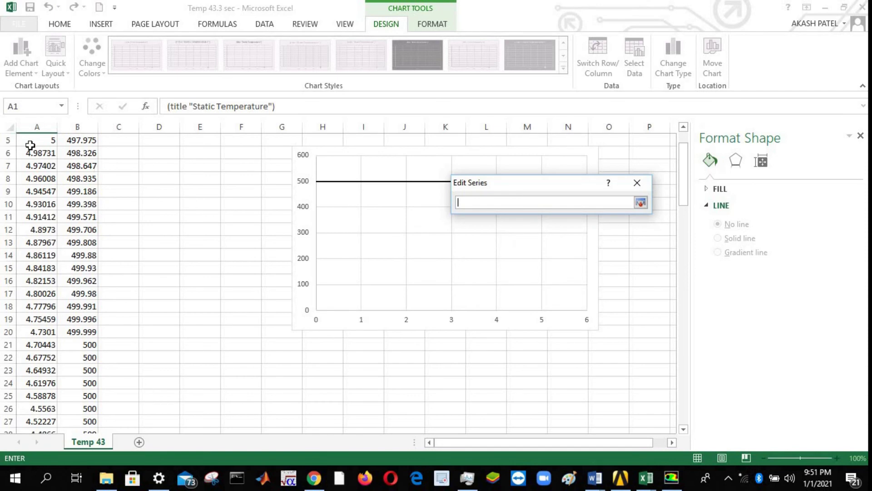
{"action": "scroll", "coordinate": [64, 177], "scroll_direction": "down", "scroll_amount": 2}
{"action": "scroll", "coordinate": [51, 204], "scroll_direction": "up", "scroll_amount": 4}
{"action": "left_click_drag", "start_coordinate": [41, 192], "coordinate": [49, 396]}
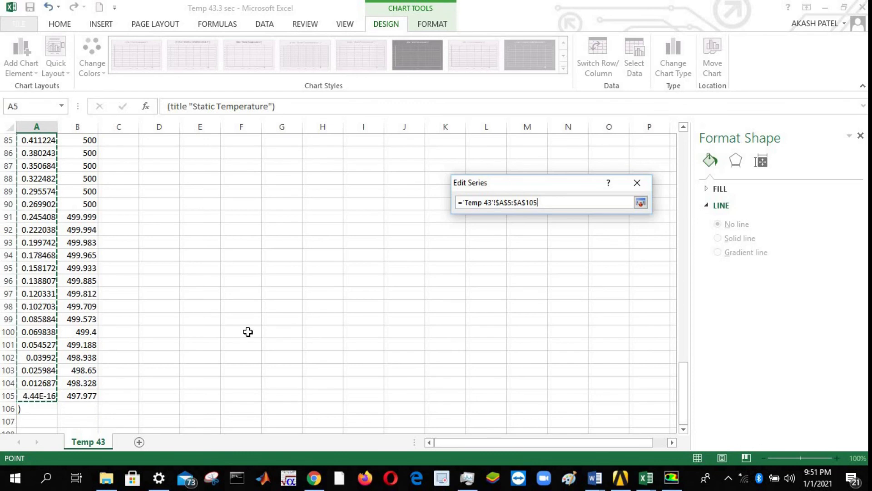
{"action": "left_click", "coordinate": [637, 204]}
Set the 45 series' Y values to cells B5:B105 and accept the chart's data source changes
{"action": "scroll", "coordinate": [168, 251], "scroll_direction": "up", "scroll_amount": 20}
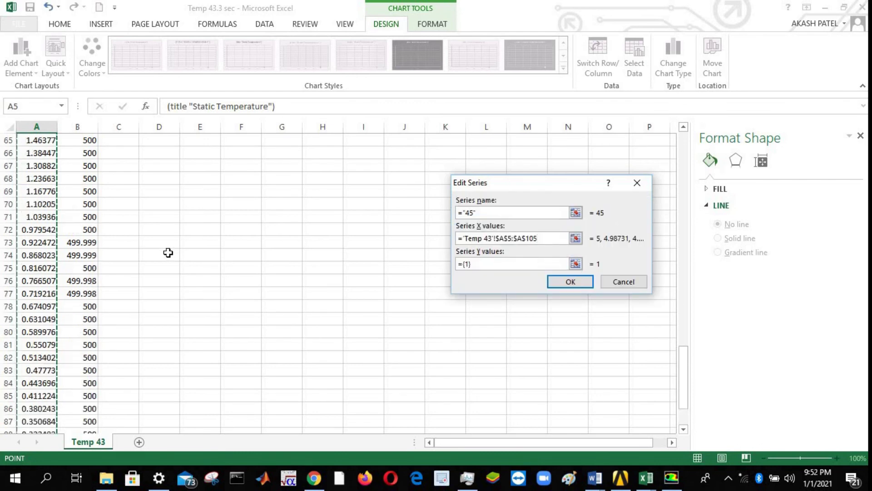
{"action": "left_click", "coordinate": [576, 264]}
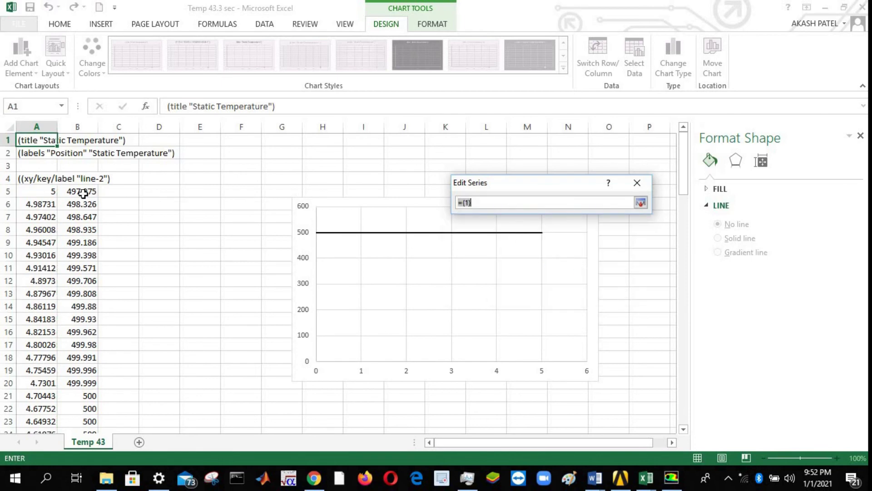
{"action": "left_click_drag", "start_coordinate": [84, 194], "coordinate": [82, 396]}
{"action": "left_click", "coordinate": [641, 202]}
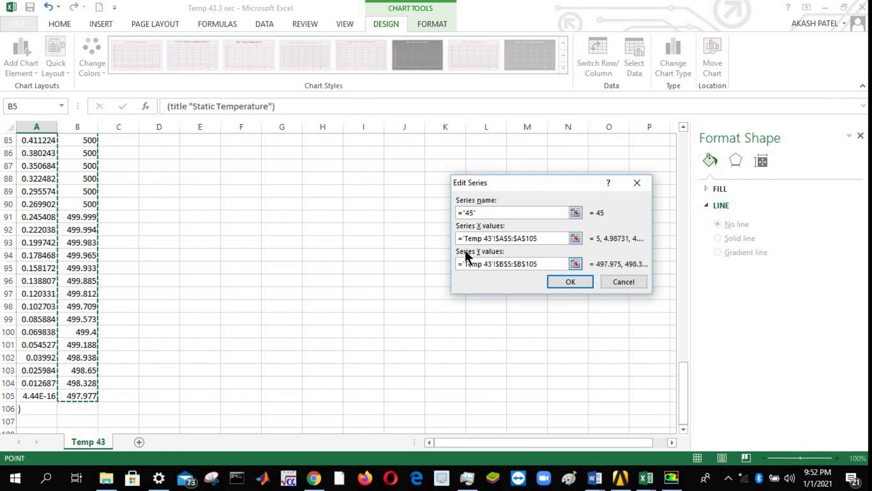
{"action": "scroll", "coordinate": [127, 226], "scroll_direction": "up", "scroll_amount": 20}
{"action": "scroll", "coordinate": [127, 226], "scroll_direction": "up", "scroll_amount": 8}
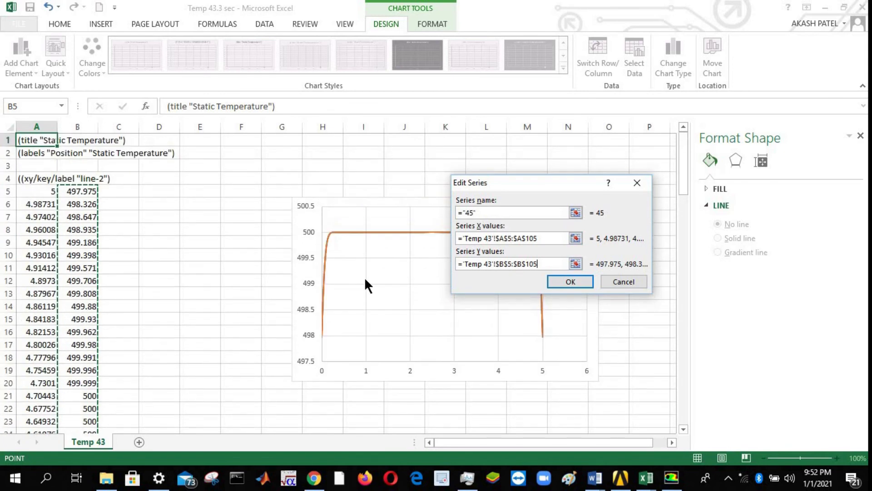
{"action": "left_click", "coordinate": [562, 282]}
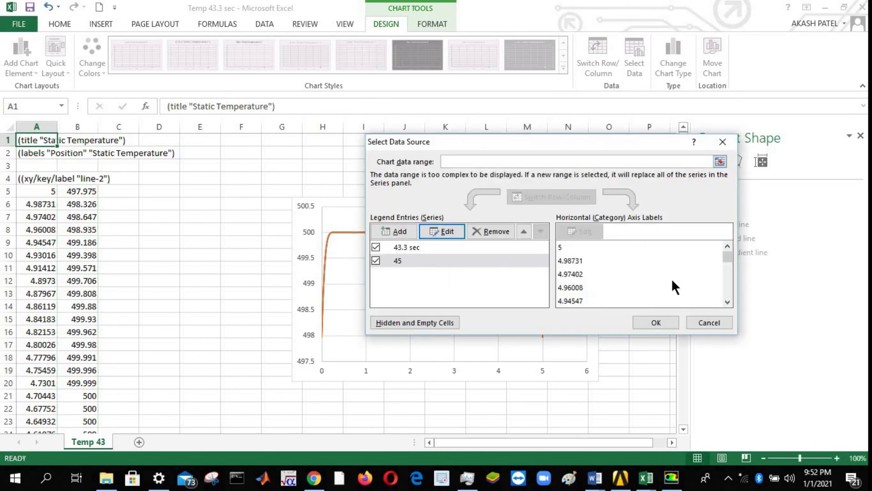
{"action": "left_click", "coordinate": [644, 323]}
{"action": "left_click", "coordinate": [370, 283]}
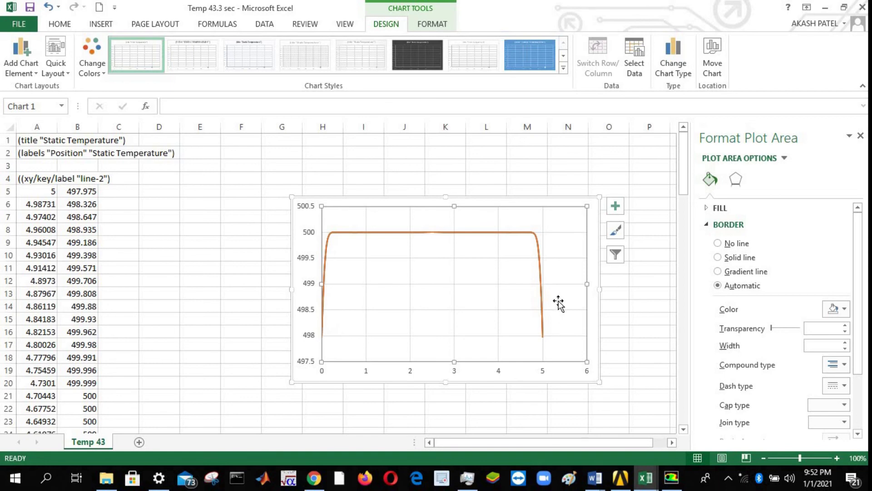
Switch to the Lumped_Capacity_Model document in Word and examine the temperature-versus-distance and solution verification plots
{"action": "left_click", "coordinate": [826, 10]}
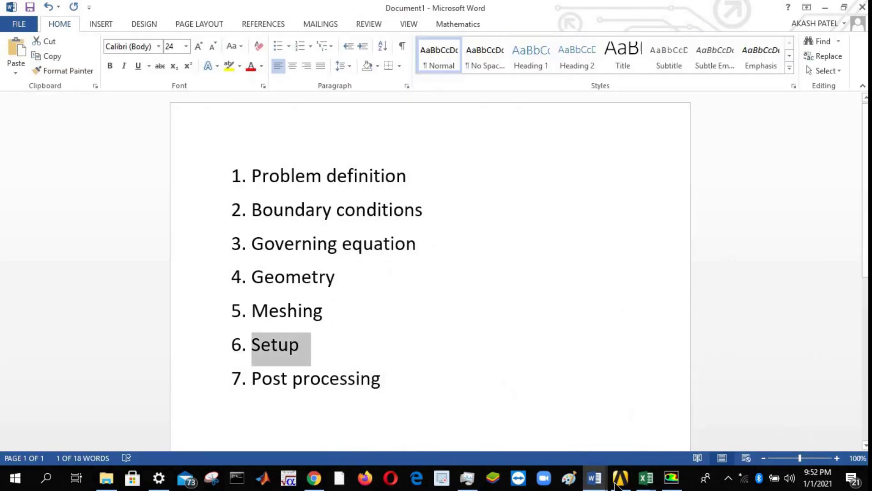
{"action": "mouse_move", "coordinate": [595, 477]}
{"action": "left_click", "coordinate": [631, 413]}
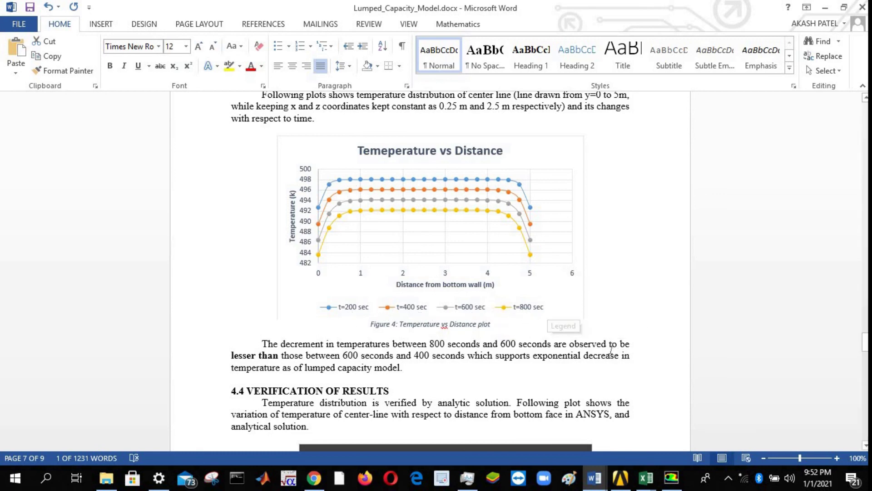
{"action": "scroll", "coordinate": [611, 350], "scroll_direction": "down", "scroll_amount": 8}
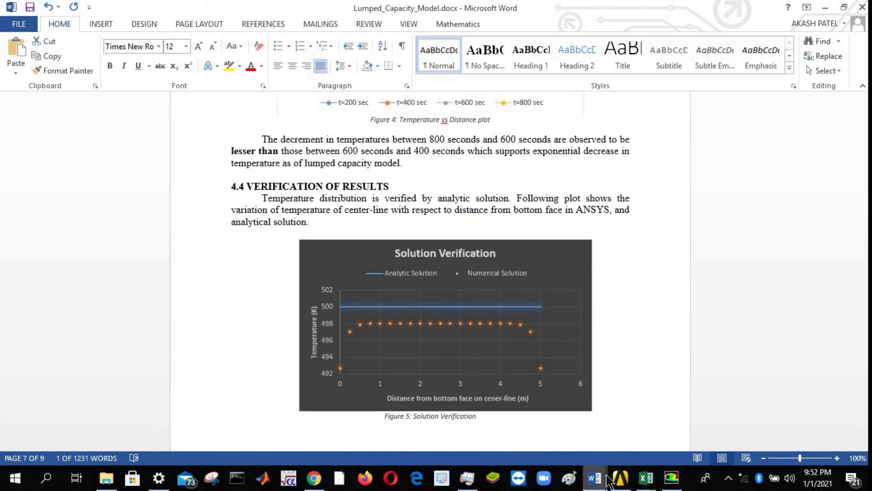
Switch to the Document1 outline in Word and highlight the Post processing item
{"action": "mouse_move", "coordinate": [595, 478]}
{"action": "left_click", "coordinate": [560, 447]}
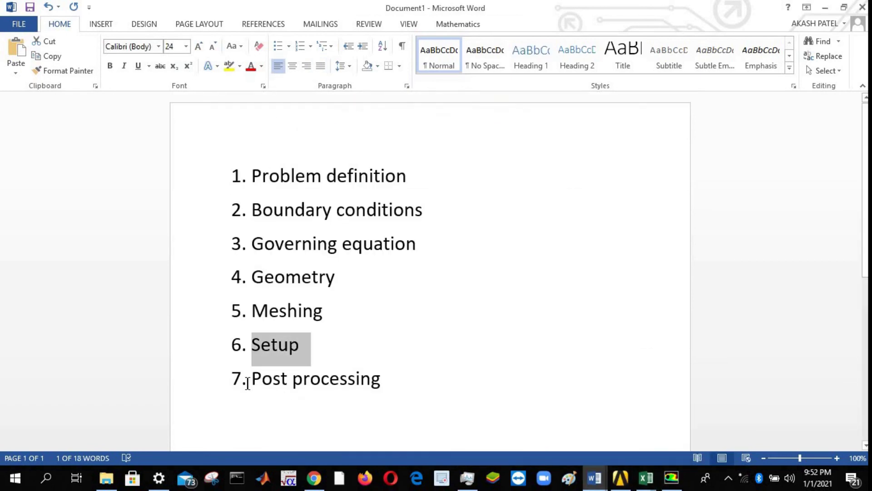
{"action": "left_click_drag", "start_coordinate": [248, 383], "coordinate": [548, 411]}
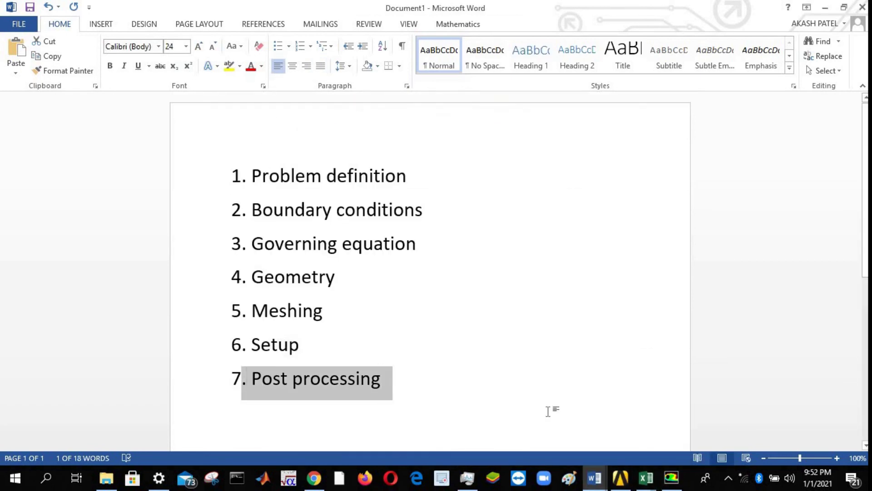
Return to the Temp 43.3 sec workbook in Excel and mark alternate data rows 5, 7 and 9 across columns A to C
{"action": "left_click", "coordinate": [645, 478]}
{"action": "left_click", "coordinate": [588, 425]}
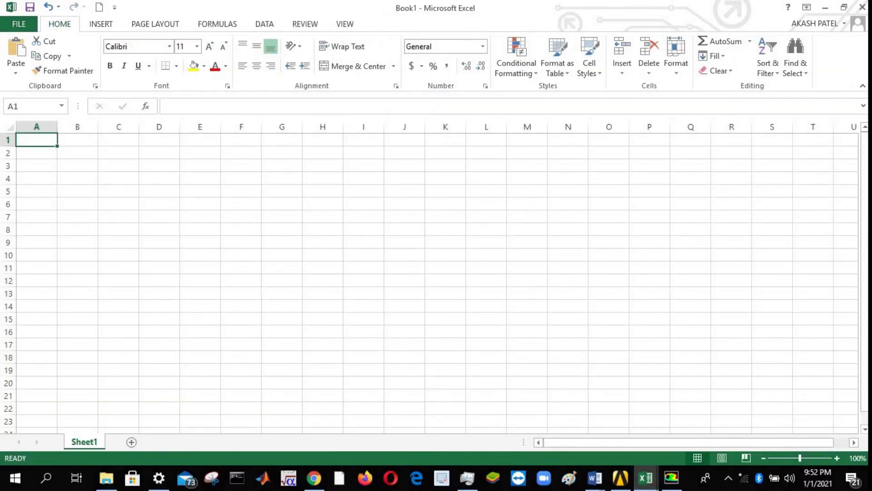
{"action": "left_click", "coordinate": [646, 478]}
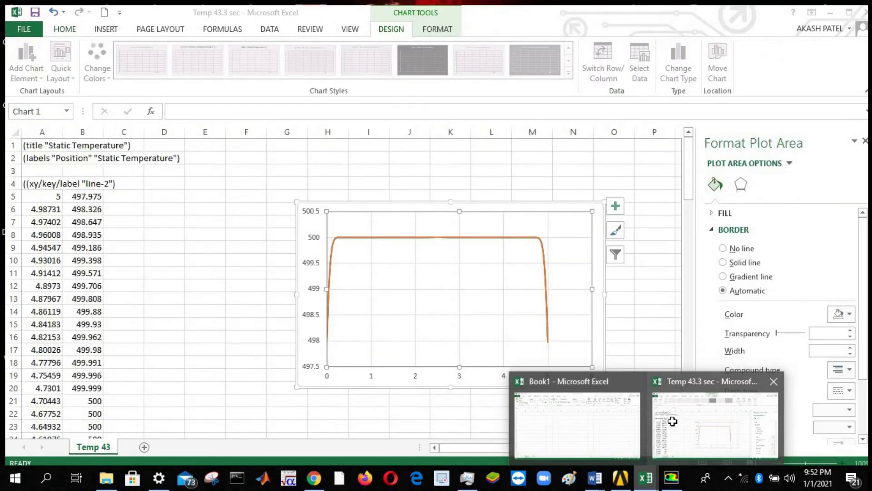
{"action": "left_click", "coordinate": [672, 422]}
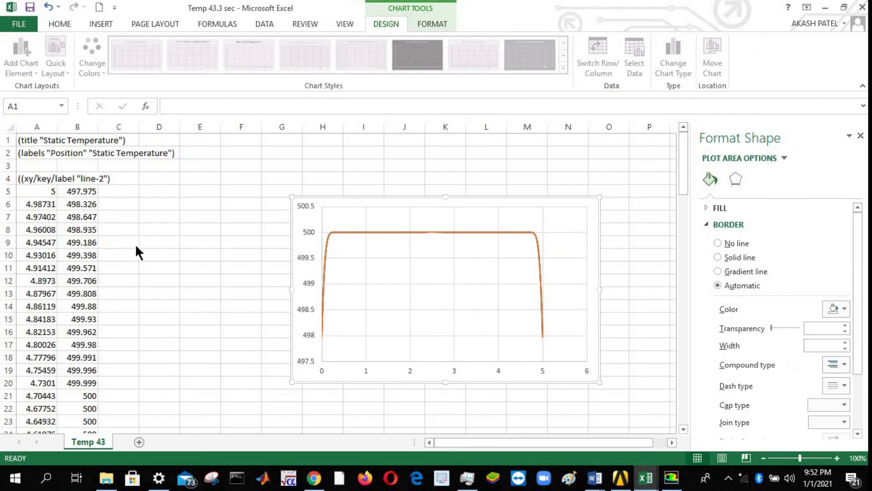
{"action": "left_click_drag", "start_coordinate": [43, 194], "coordinate": [129, 191]}
{"action": "left_click", "coordinate": [42, 190]}
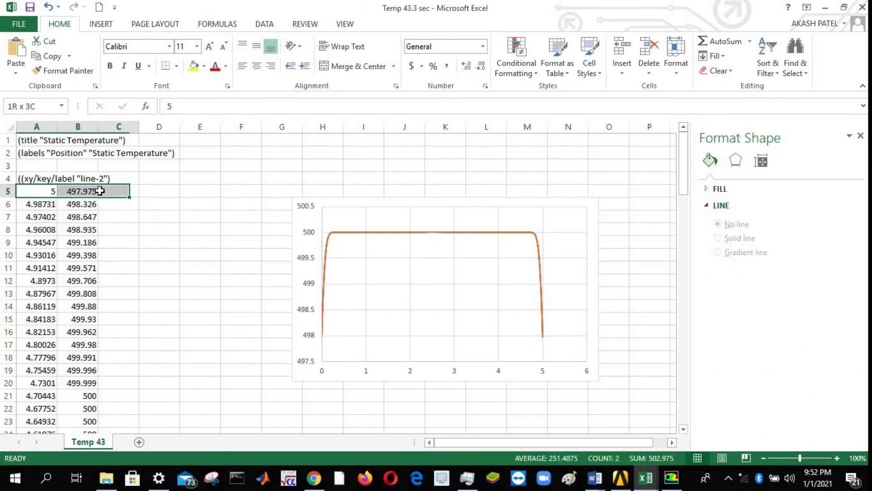
{"action": "left_click", "coordinate": [59, 215]}
{"action": "left_click_drag", "start_coordinate": [59, 215], "coordinate": [121, 217]}
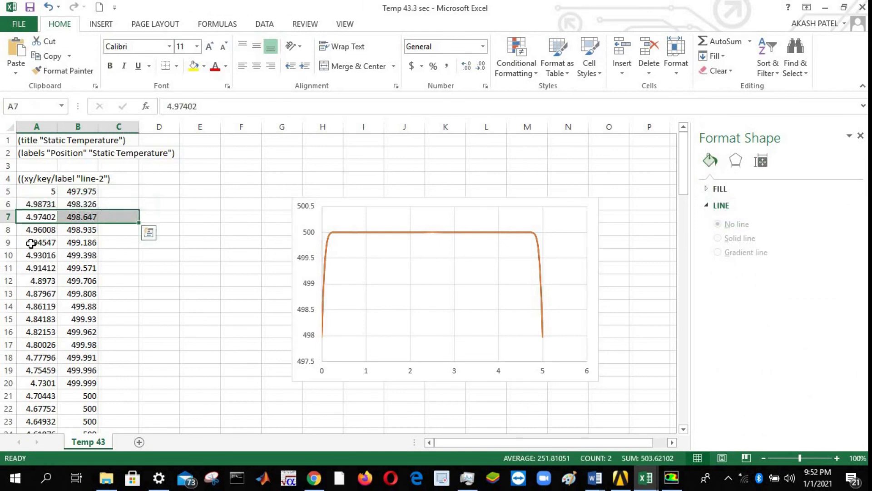
{"action": "left_click_drag", "start_coordinate": [31, 244], "coordinate": [107, 242]}
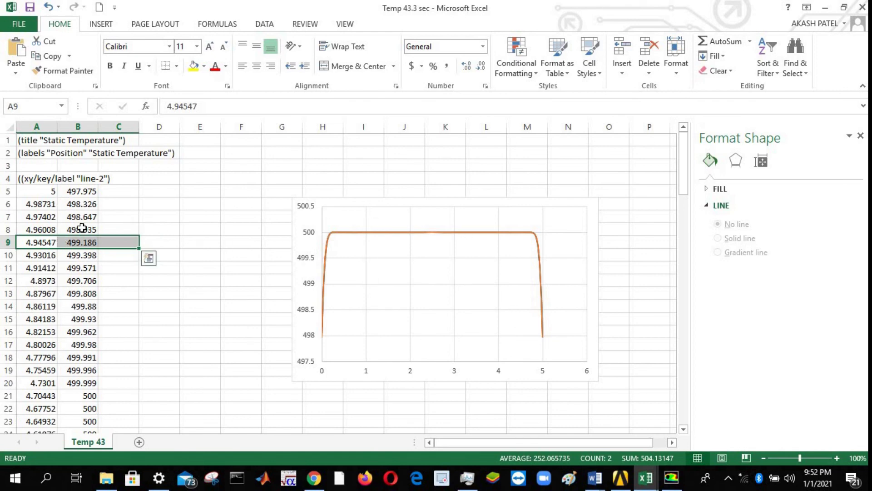
Mark the in-between data rows 6, 8 and 10 one after another
{"action": "left_click", "coordinate": [5, 205]}
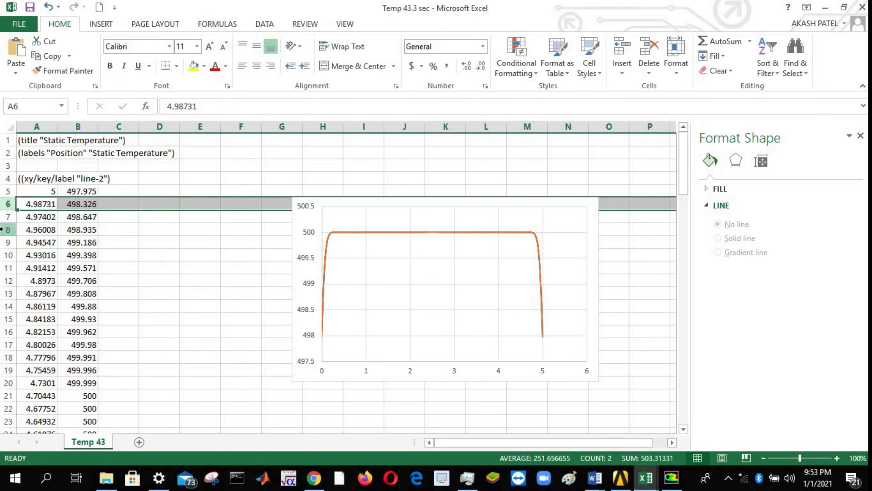
{"action": "left_click", "coordinate": [4, 229]}
{"action": "left_click", "coordinate": [6, 255]}
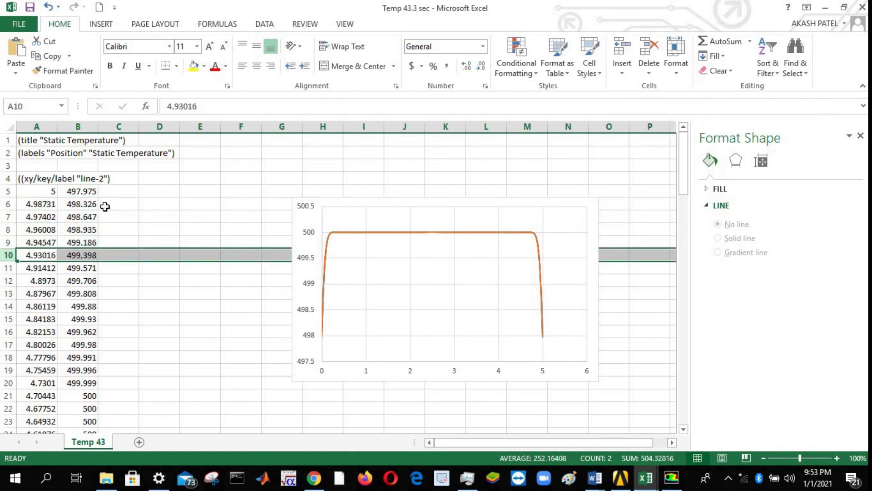
Delete header rows 1 to 4 above the position and temperature data
{"action": "left_click", "coordinate": [115, 189]}
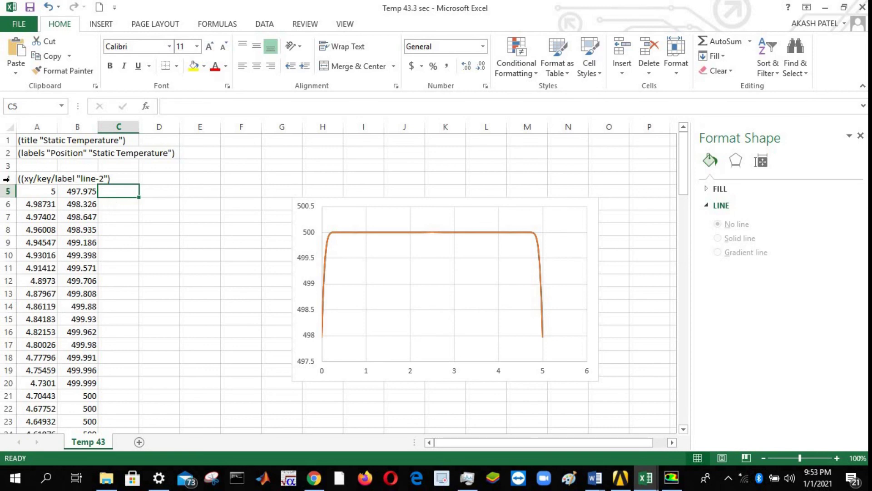
{"action": "left_click_drag", "start_coordinate": [6, 178], "coordinate": [4, 139]}
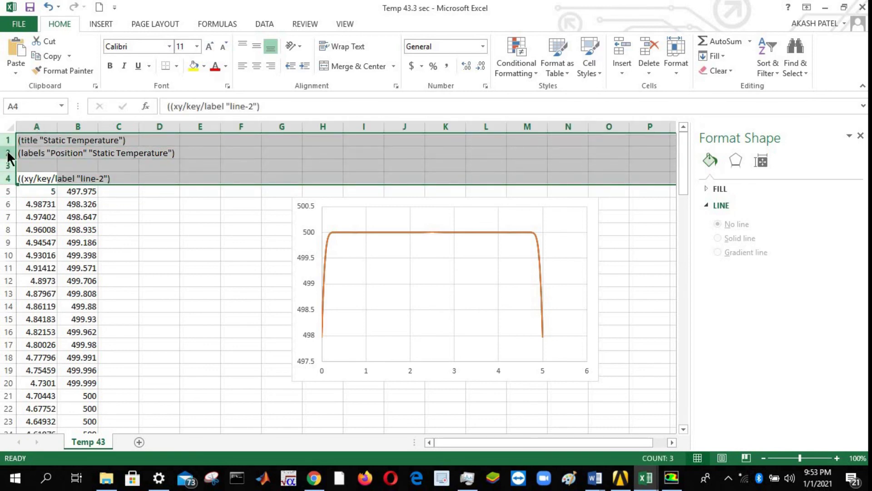
{"action": "right_click", "coordinate": [8, 153]}
{"action": "left_click", "coordinate": [39, 257]}
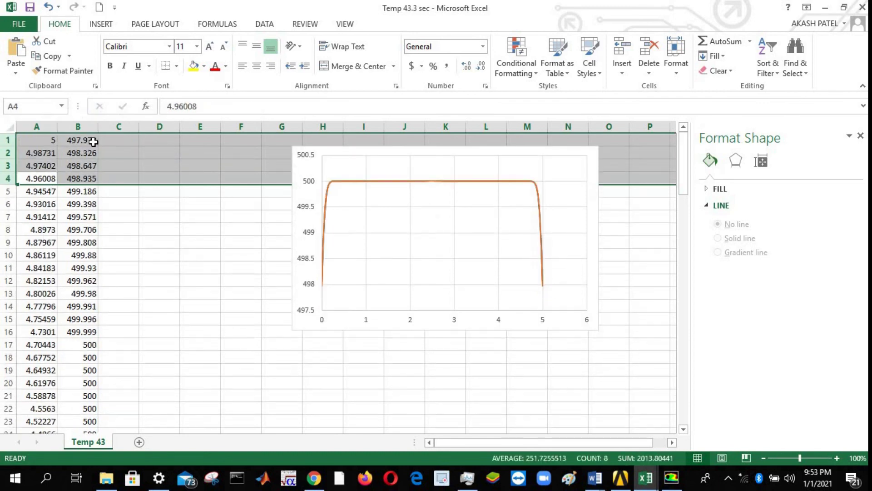
Start a helper column beside the temperature data with 0 in C1 and 1 in C2
{"action": "left_click", "coordinate": [111, 141]}
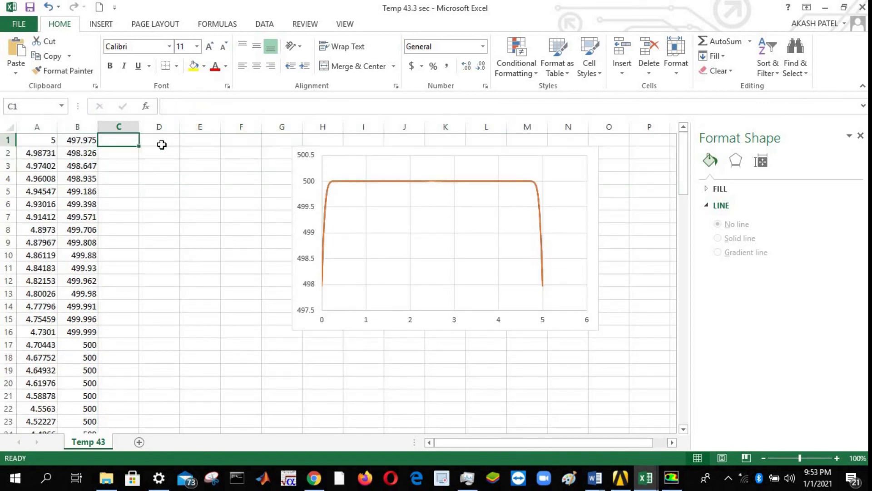
{"action": "type", "text": "0"}
{"action": "key", "text": "Return"}
{"action": "type", "text": "1"}
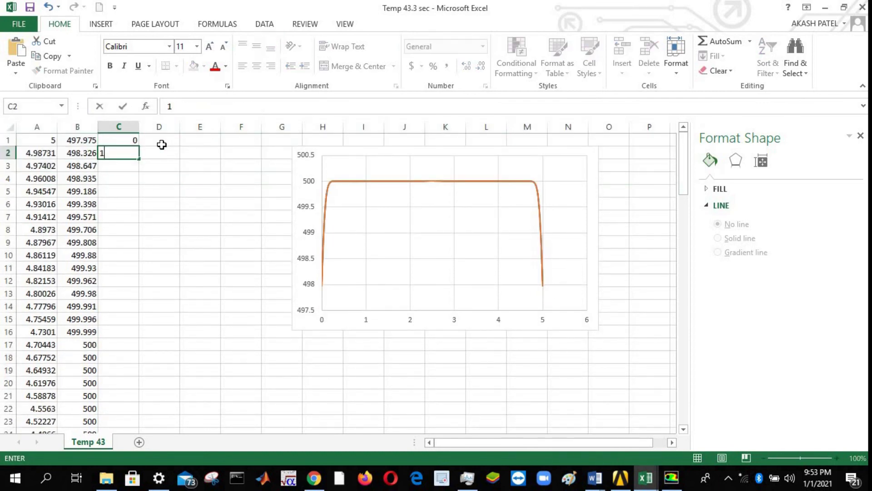
{"action": "key", "text": "Return"}
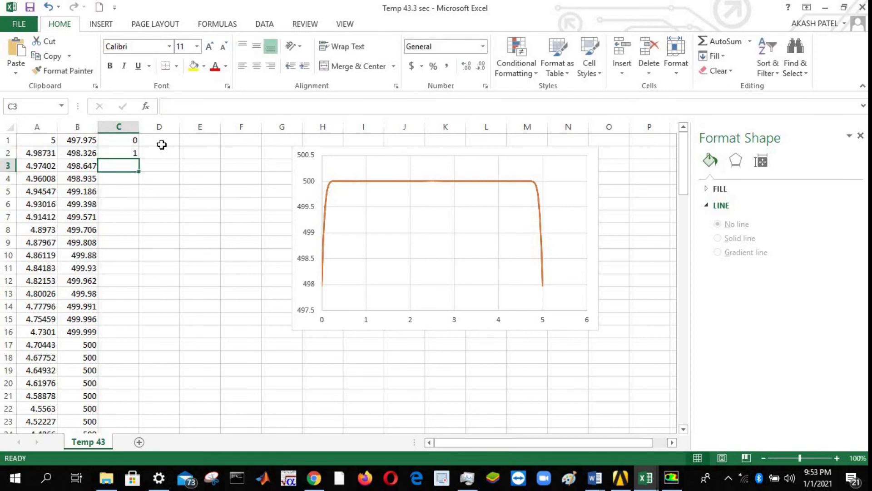
Enter the formula =C1 in C3 and fill it down column C alongside the data
{"action": "type", "text": "="}
{"action": "left_click", "coordinate": [129, 140]}
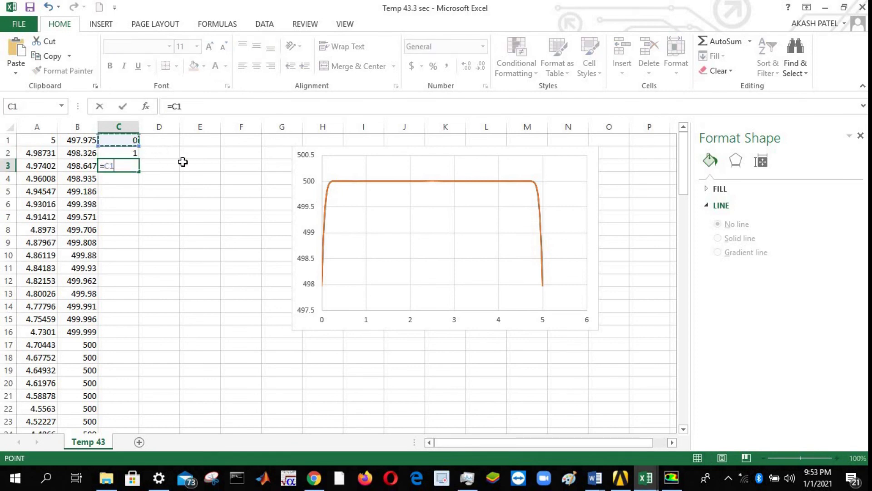
{"action": "key", "text": "Return"}
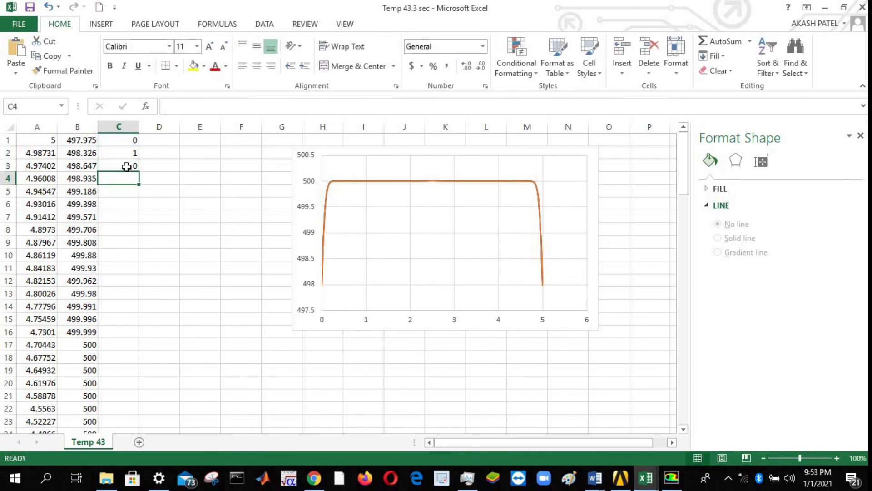
{"action": "left_click", "coordinate": [127, 166]}
{"action": "double_click", "coordinate": [139, 171]}
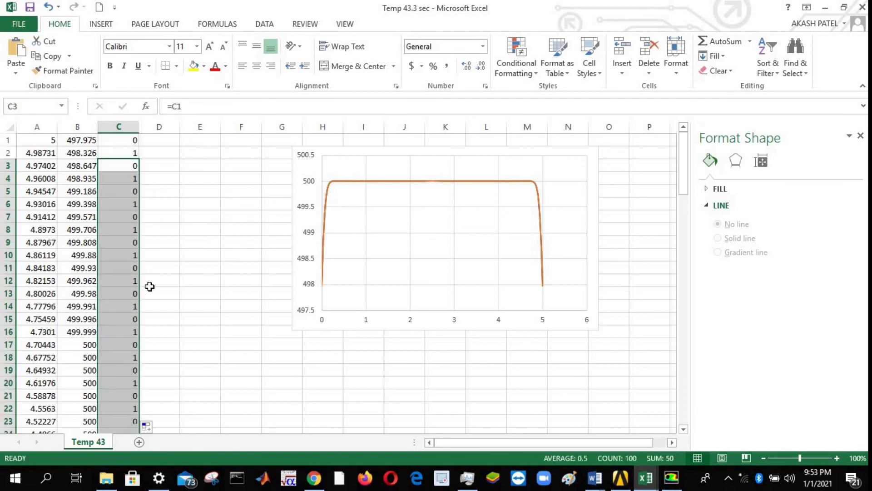
Try filtering the helper values from C3 downward, and remove that filter
{"action": "left_click", "coordinate": [258, 21]}
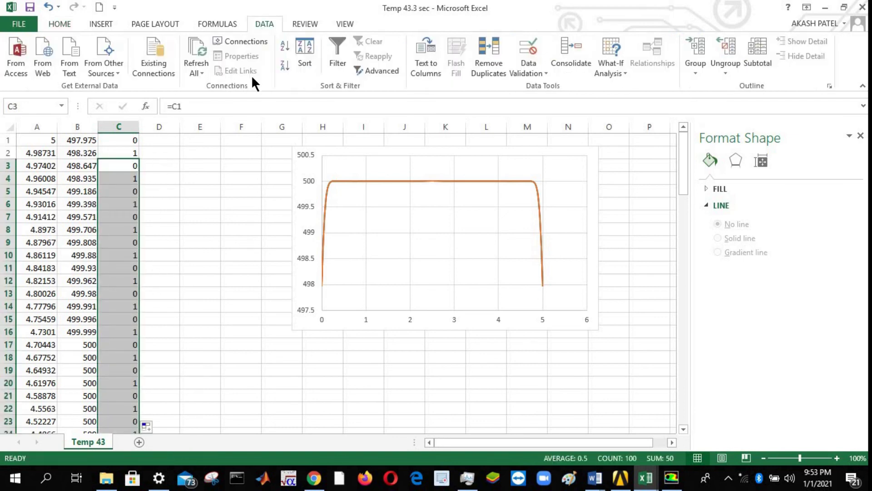
{"action": "left_click", "coordinate": [336, 56]}
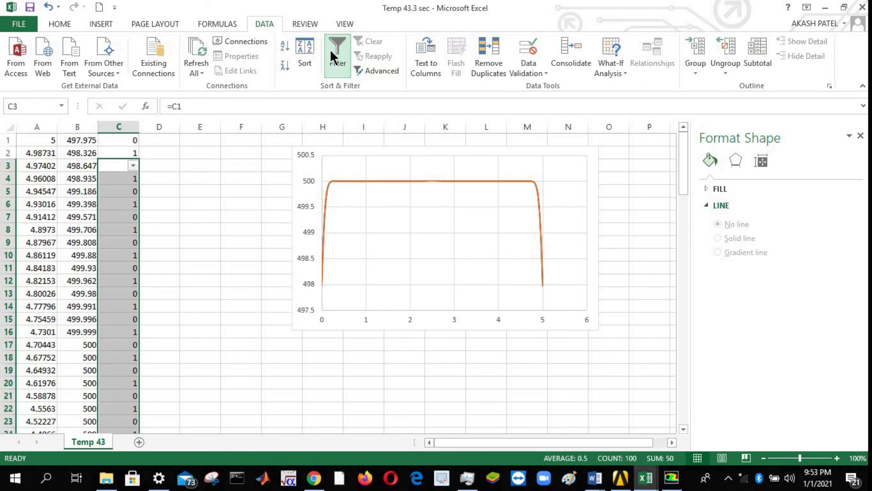
{"action": "left_click", "coordinate": [192, 152]}
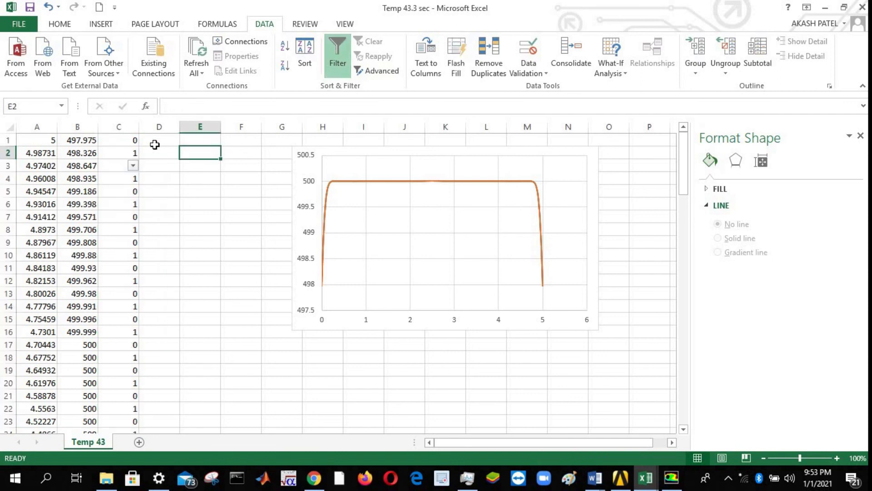
{"action": "left_click", "coordinate": [122, 127]}
{"action": "left_click", "coordinate": [336, 56]}
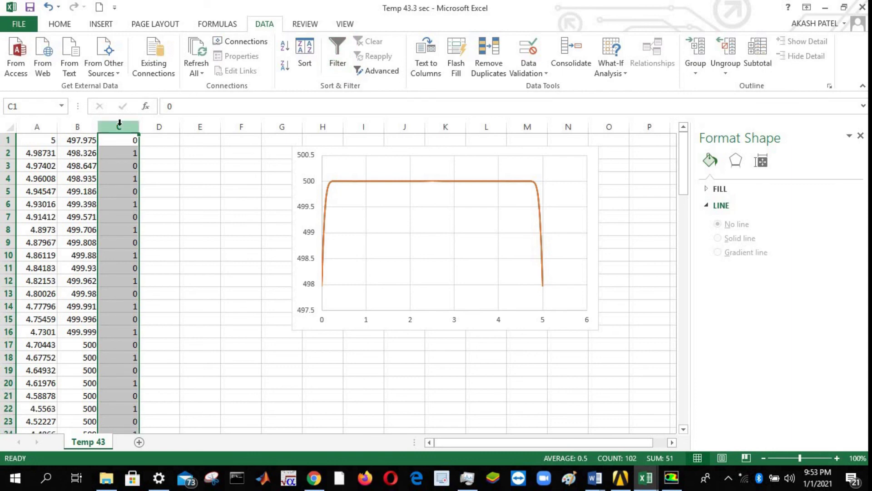
Add a filter to the whole of helper column C and keep only the value 0
{"action": "left_click", "coordinate": [347, 49]}
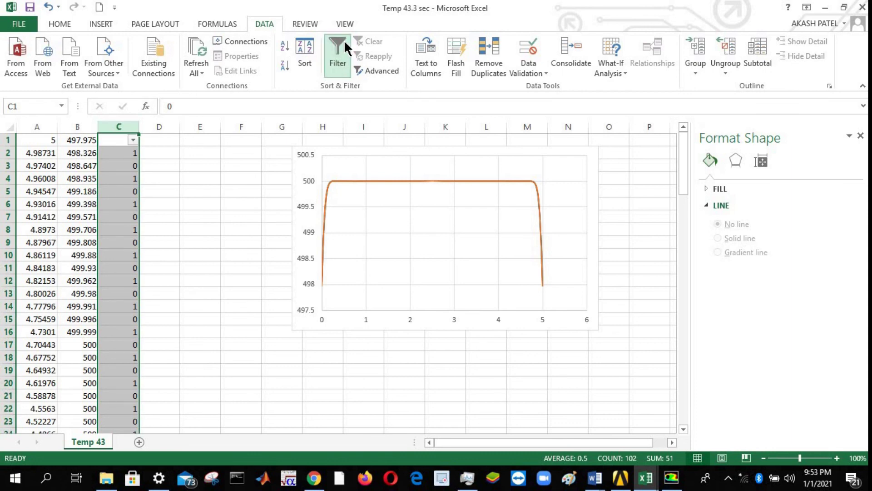
{"action": "left_click", "coordinate": [133, 140]}
{"action": "left_click", "coordinate": [35, 264]}
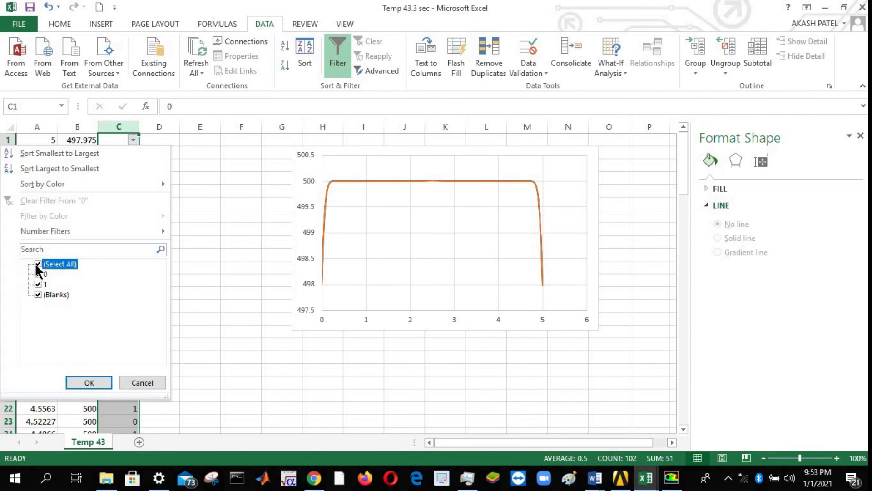
{"action": "left_click", "coordinate": [37, 274]}
{"action": "left_click", "coordinate": [84, 382]}
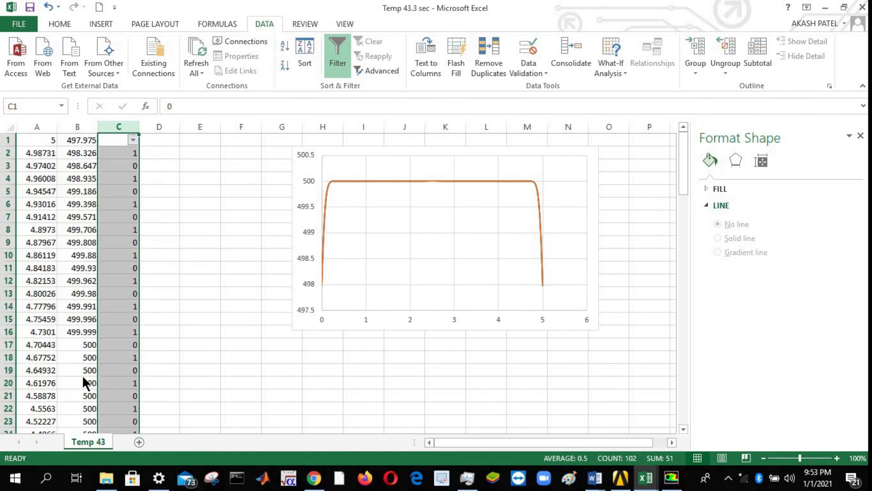